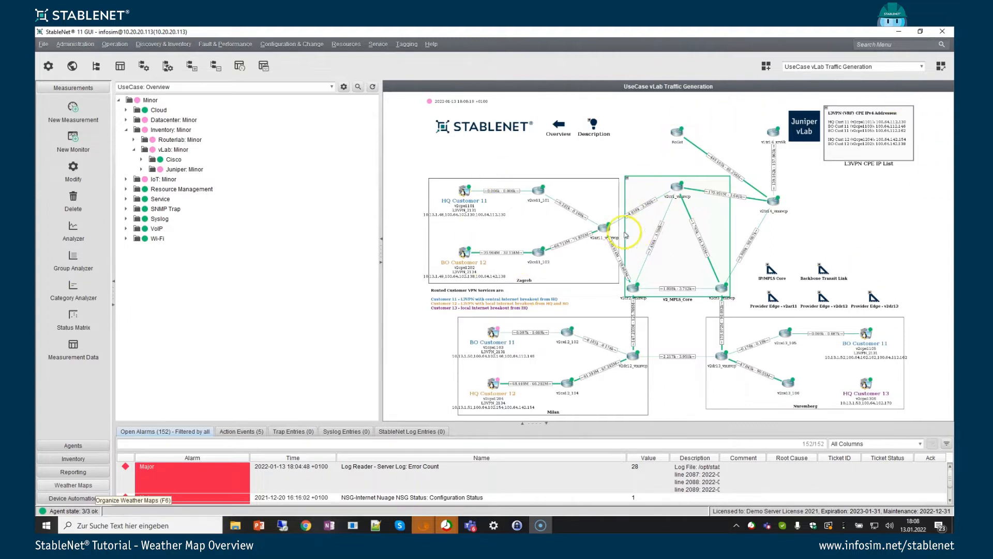
# Switch to the vLab - Traffic Generation weather map, discarding its unsaved changes
pyautogui.click(639, 241)
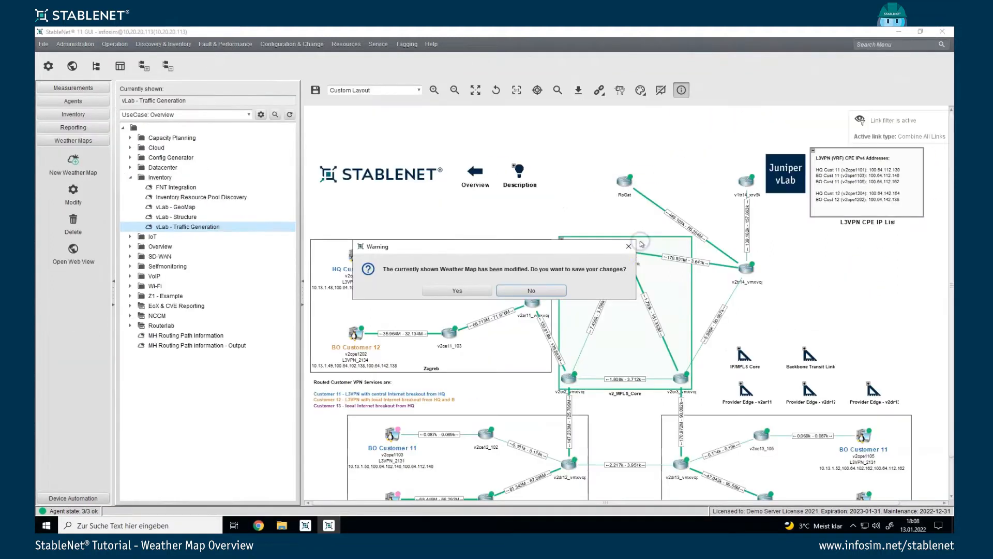
pyautogui.click(535, 291)
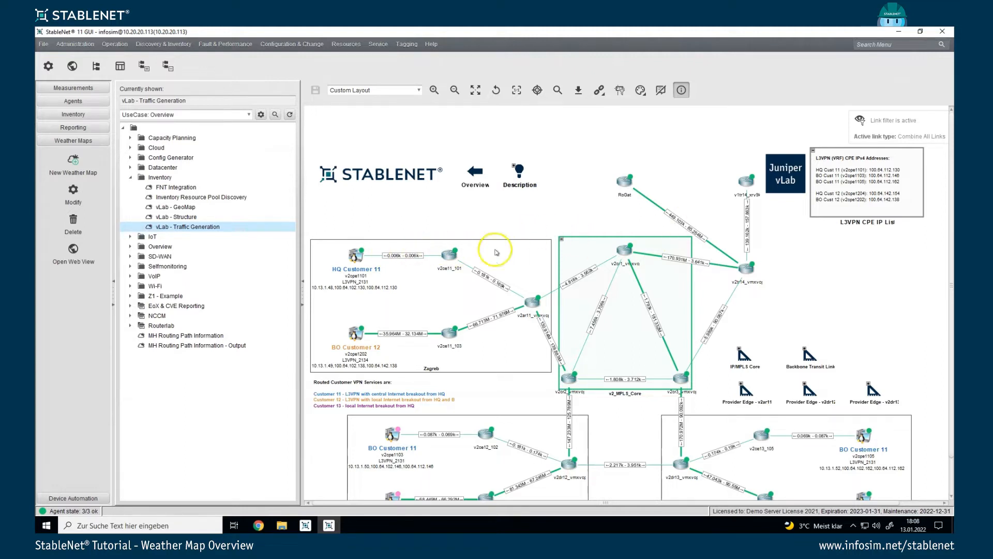
# Examine the routers in the v2_MPLS_Core group and review the group node's settings without changing them
pyautogui.rightClick(632, 254)
pyautogui.click(569, 377)
pyautogui.click(681, 378)
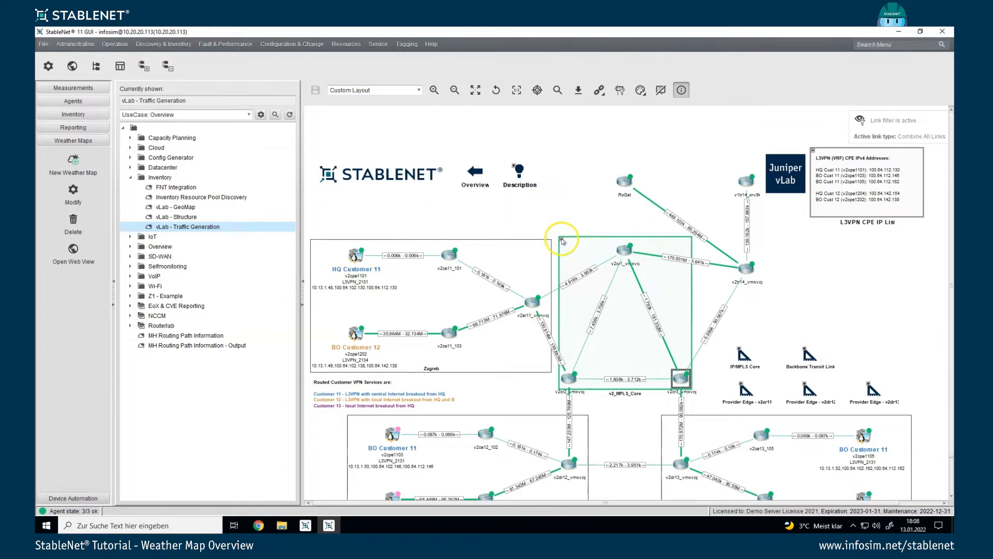
pyautogui.click(661, 237)
pyautogui.rightClick(661, 237)
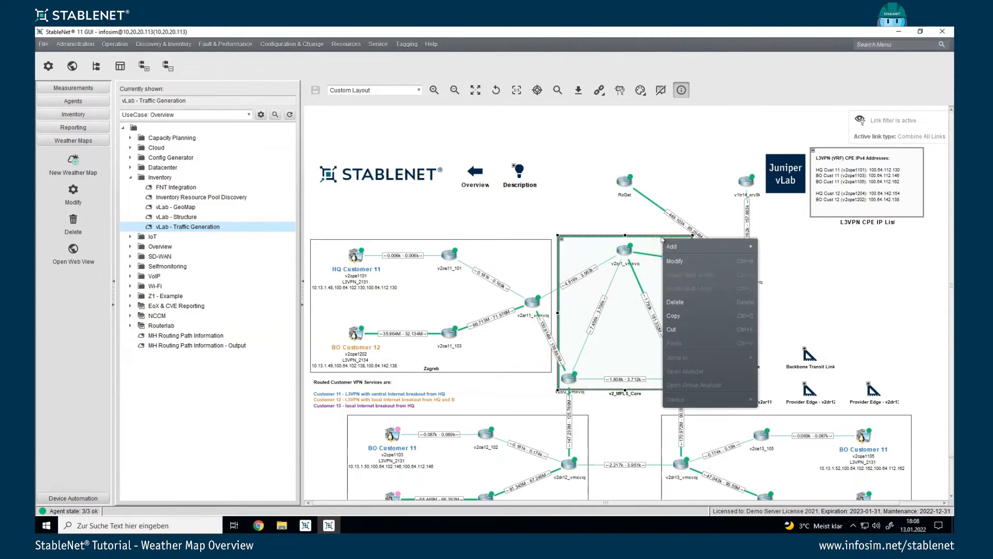
pyautogui.click(677, 262)
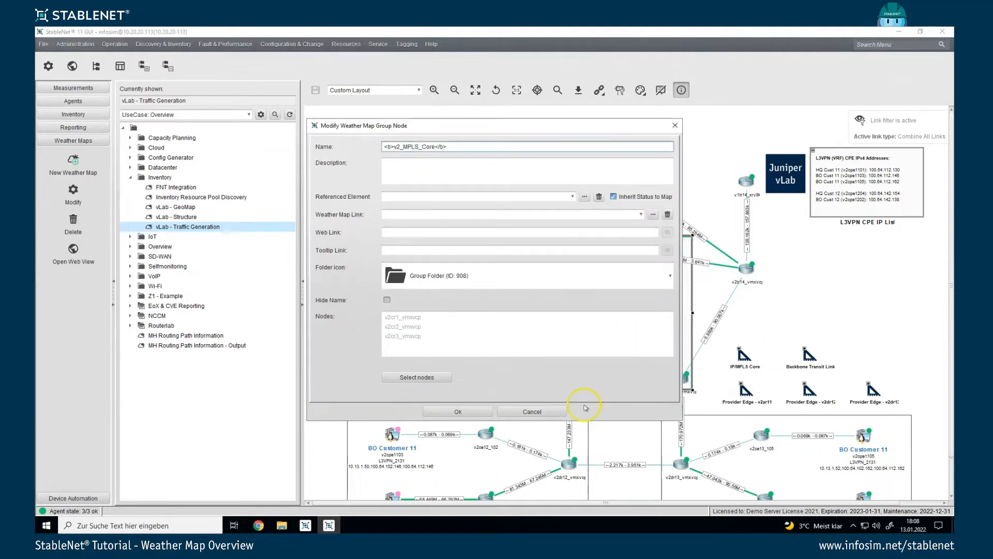
pyautogui.click(522, 412)
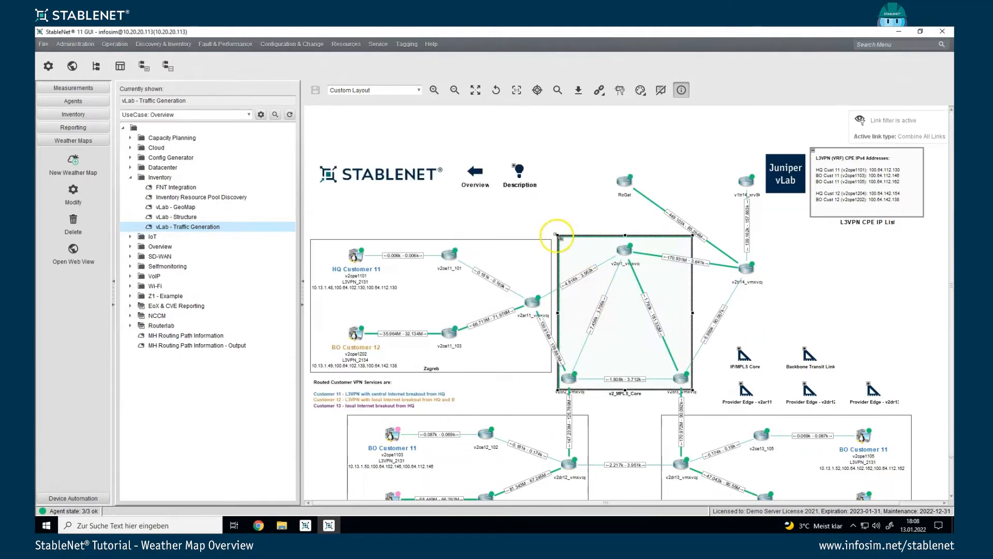
# Collapse and re-expand the v2_MPLS_Core group, and select the CPE IP list and the VPN services text box
pyautogui.click(563, 238)
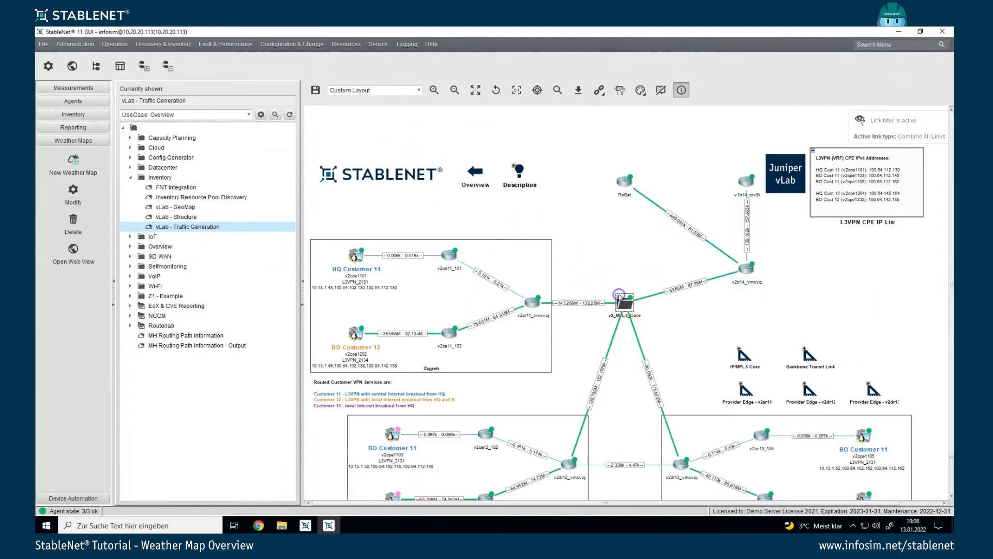
pyautogui.click(619, 298)
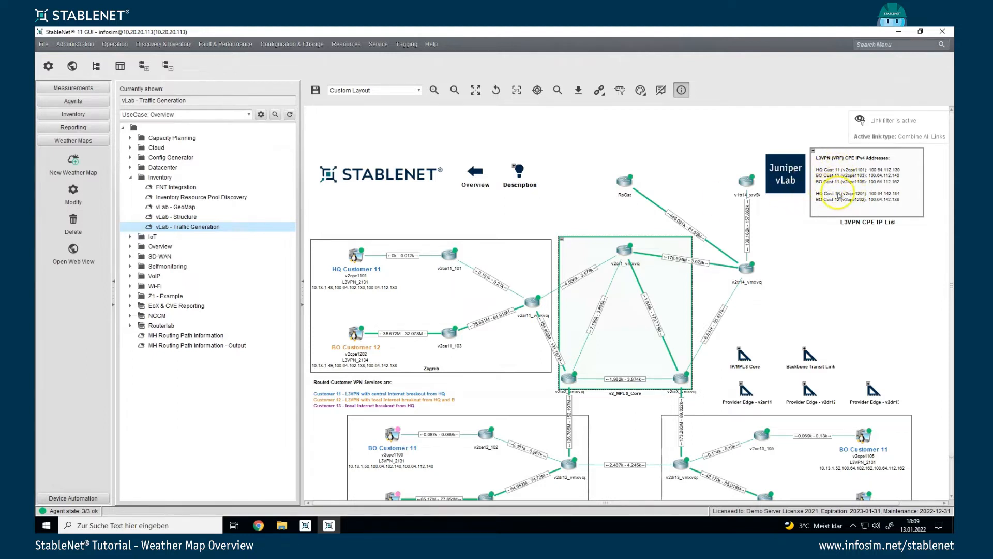
pyautogui.click(843, 182)
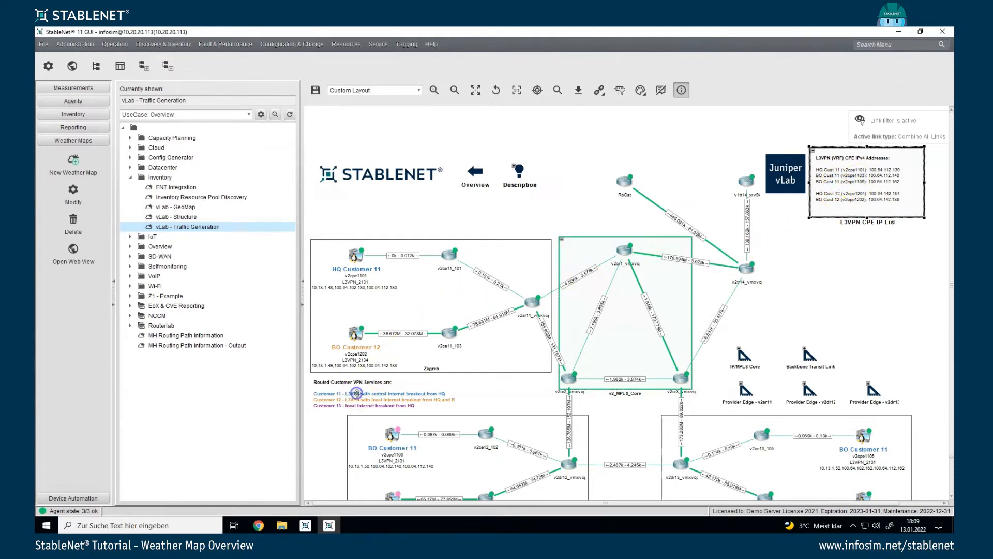
pyautogui.click(357, 392)
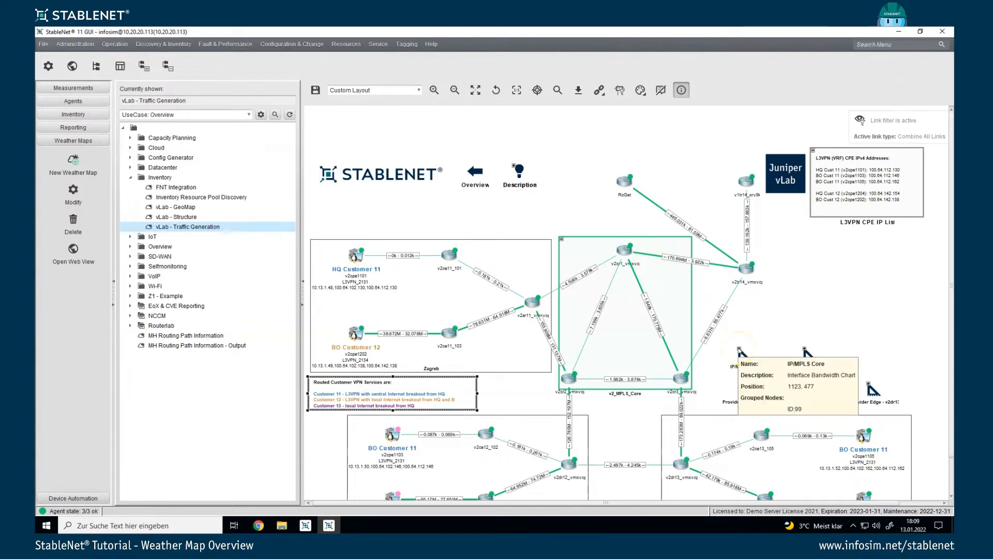
# Expand the IP/MPLS Core interface bandwidth chart on the map to view it, and collapse it again
pyautogui.click(740, 350)
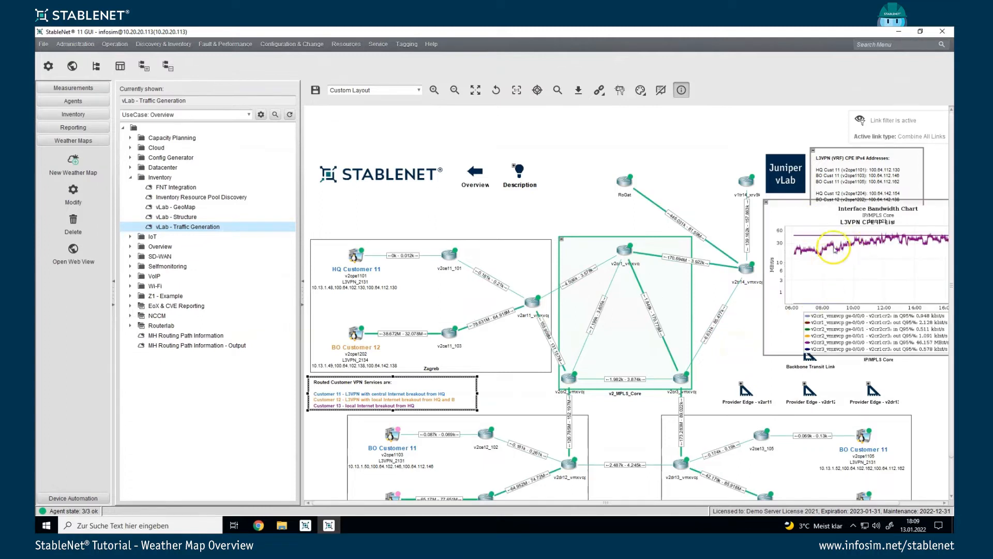
pyautogui.click(767, 207)
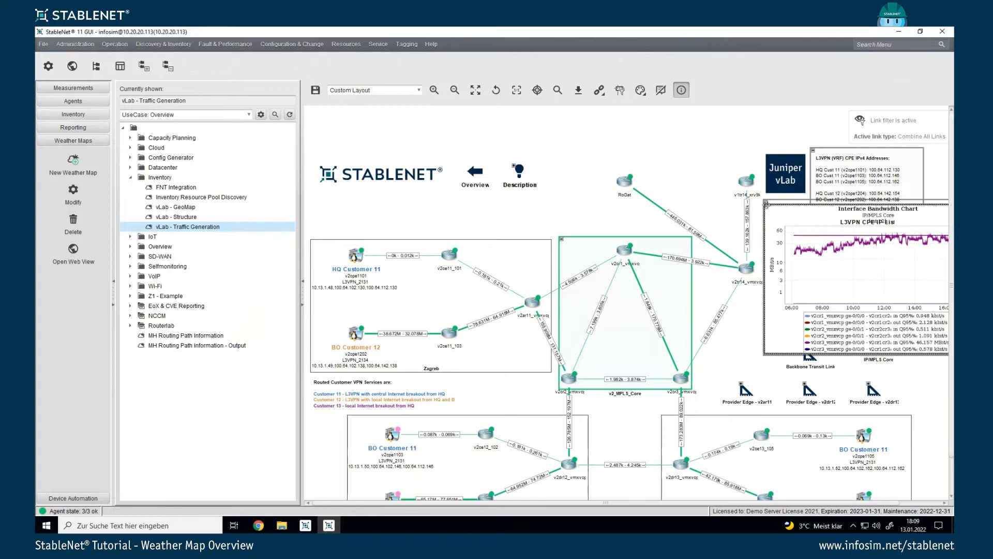
pyautogui.click(683, 196)
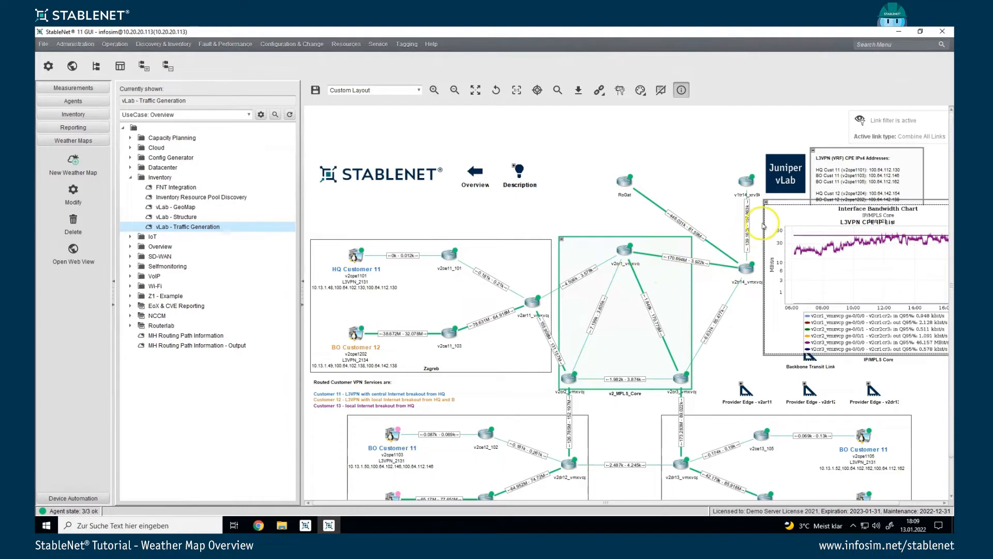
pyautogui.click(769, 204)
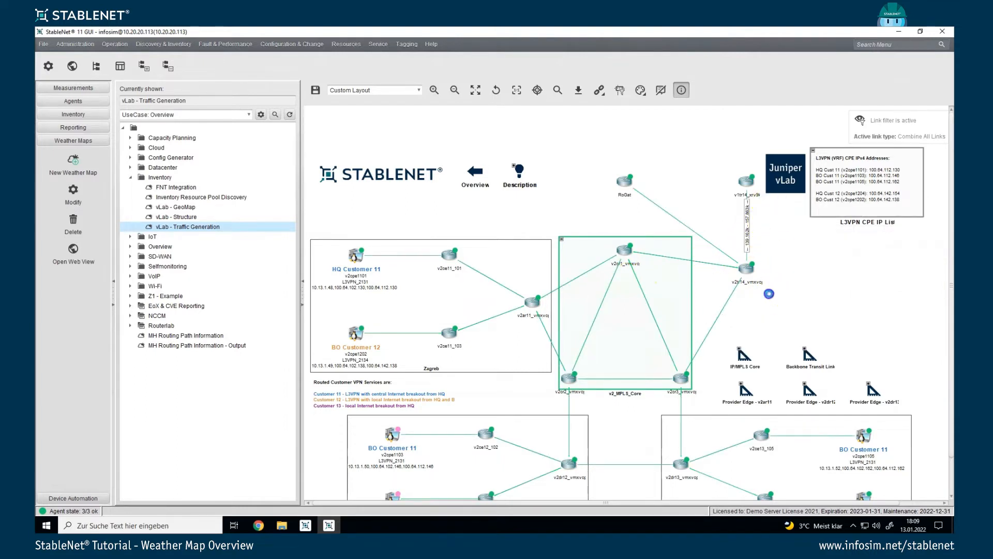
pyautogui.click(770, 295)
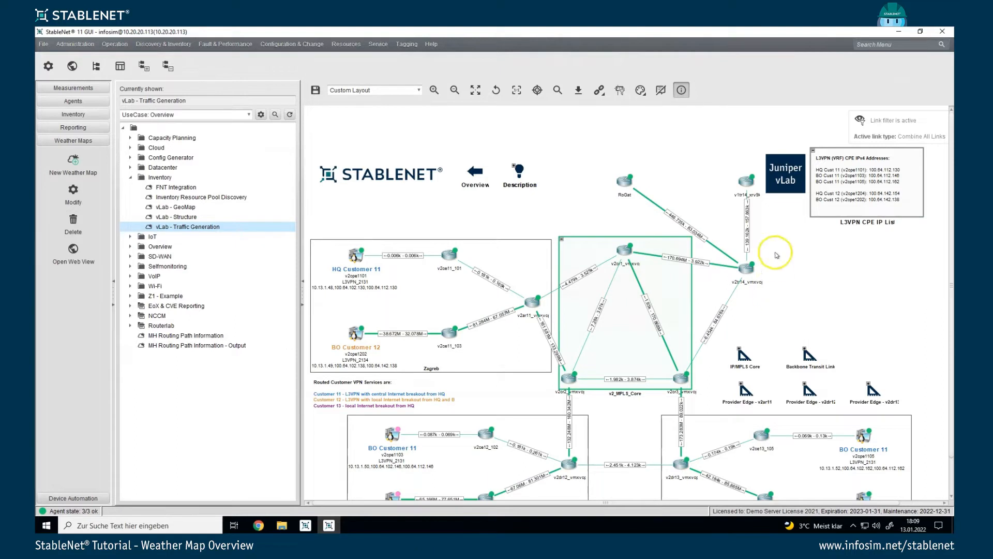
# Show the weather map's editing tools to look them over, and hide them again
pyautogui.click(640, 91)
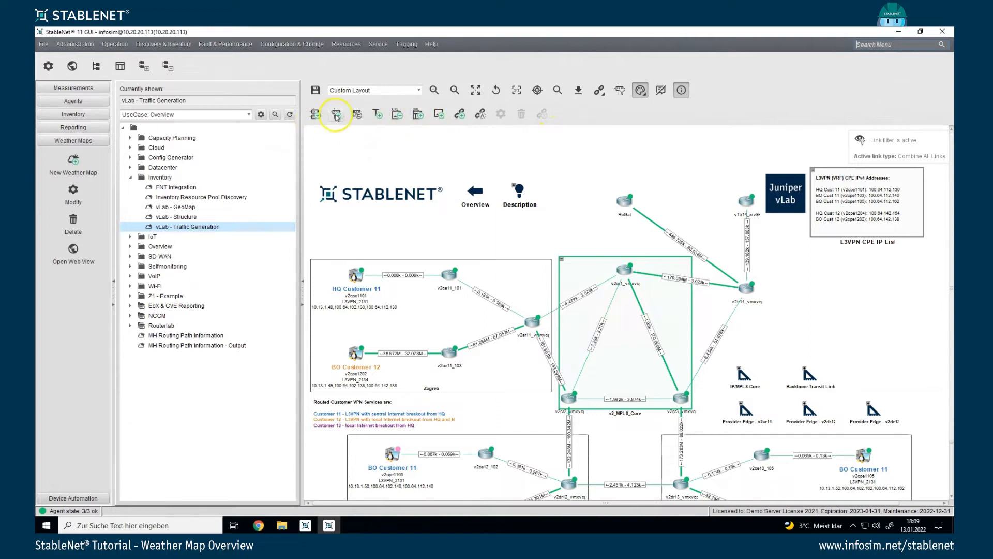
pyautogui.click(643, 90)
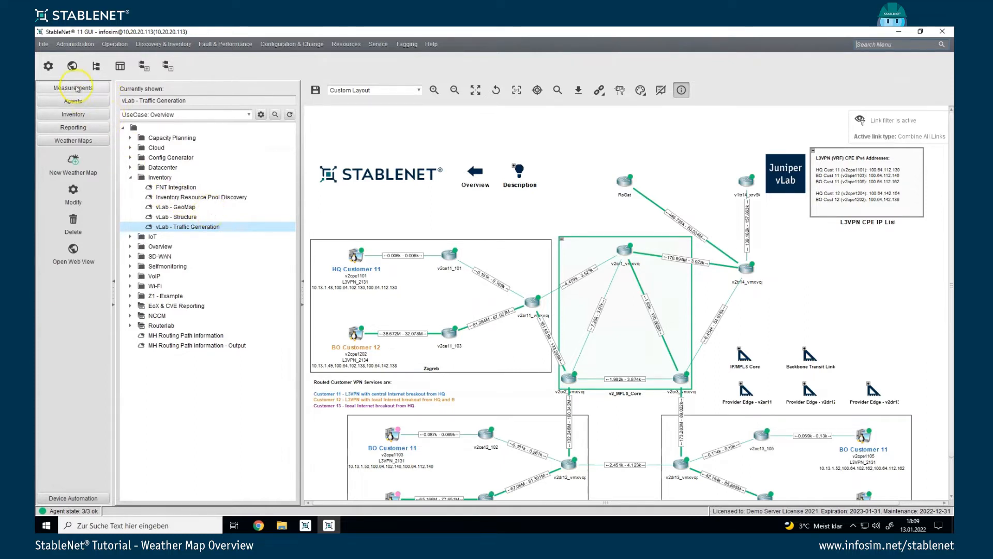
# Start a new weather map named "Test Weather Map", keeping the default general settings
pyautogui.click(74, 161)
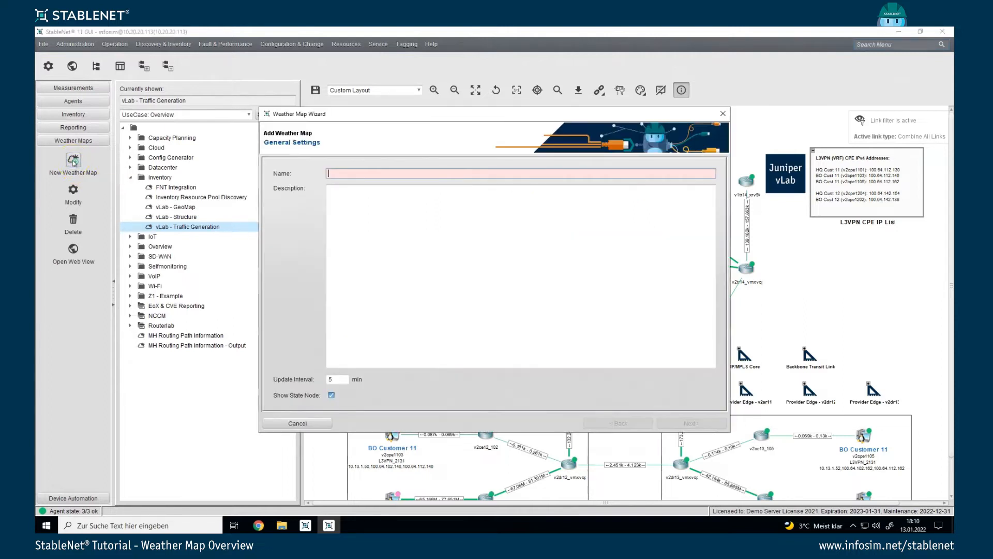
pyautogui.click(348, 174)
pyautogui.write('Test')
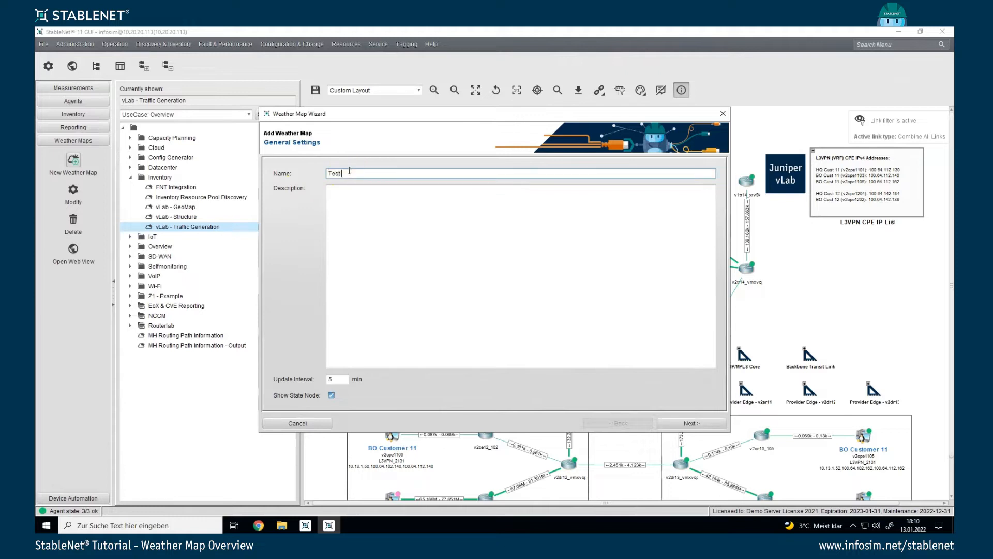
pyautogui.click(395, 169)
pyautogui.click(691, 424)
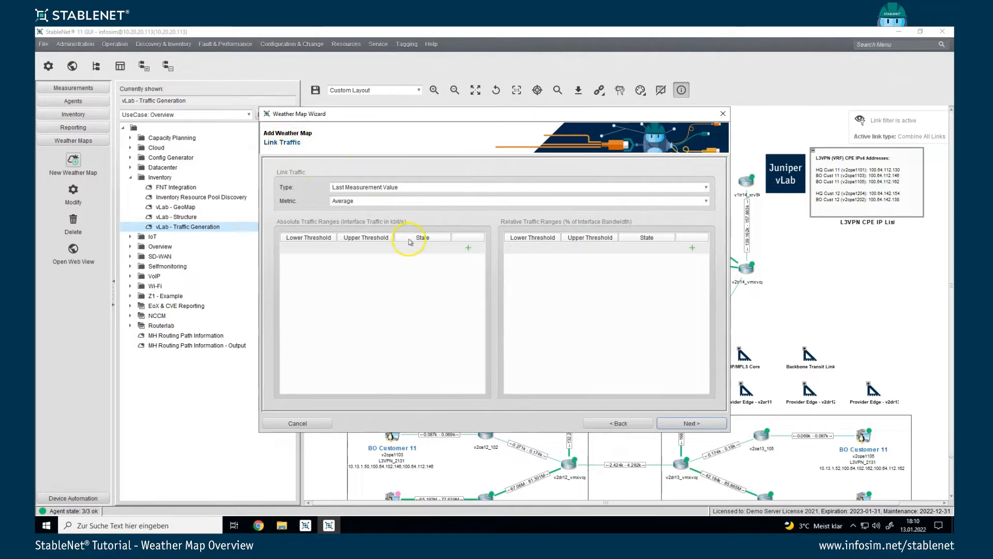
# Keep Last Measurement Value as the link traffic type with the Average metric, and accept the Inventory tag
pyautogui.click(388, 185)
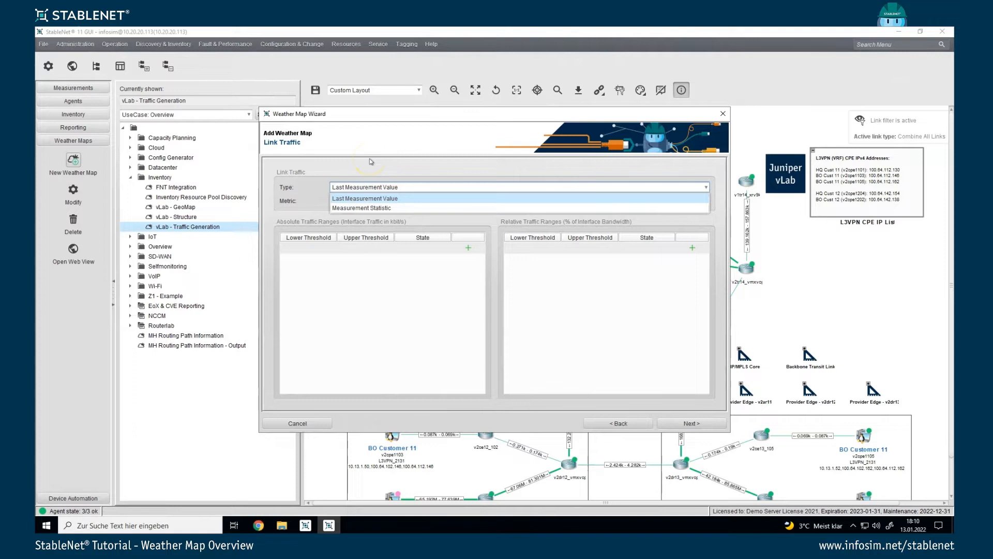
pyautogui.click(396, 159)
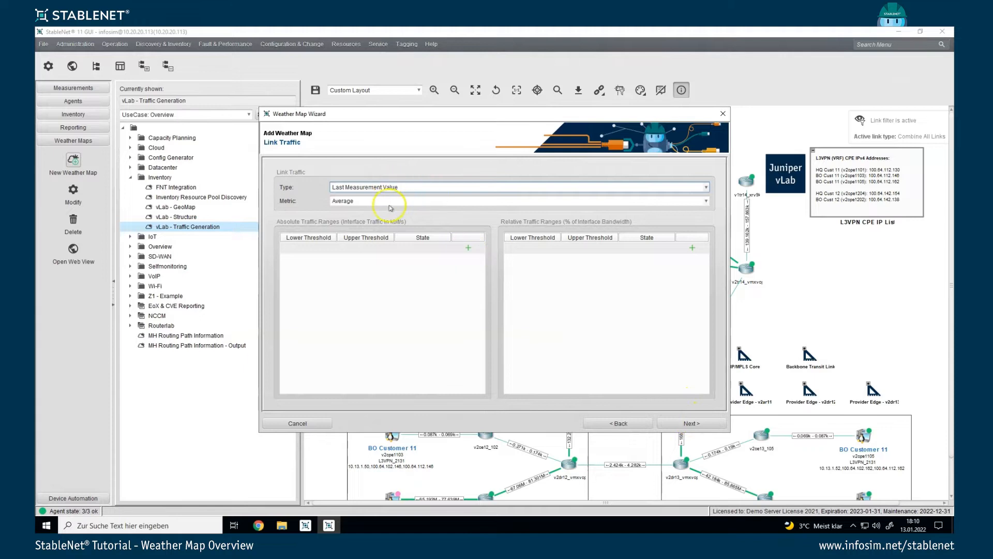
pyautogui.click(681, 423)
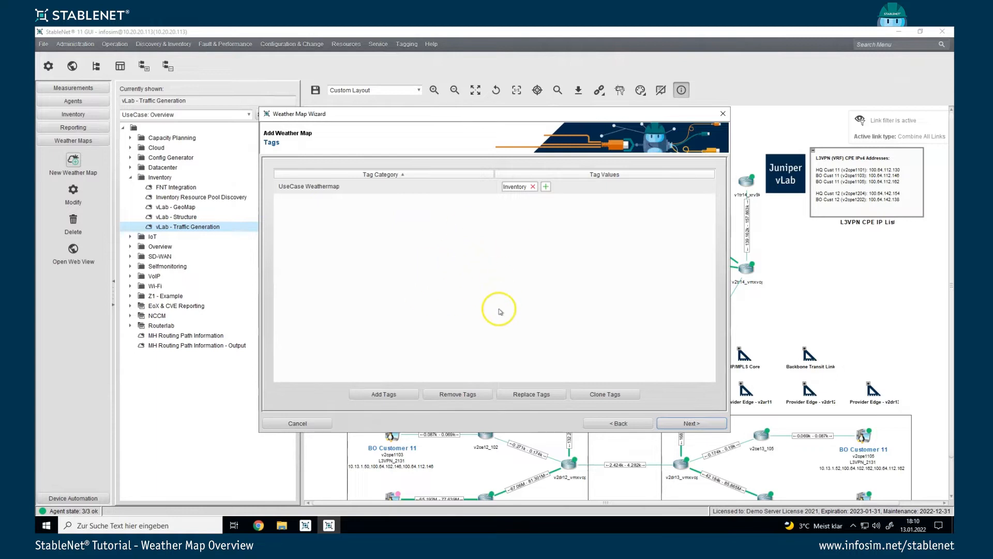
pyautogui.click(693, 424)
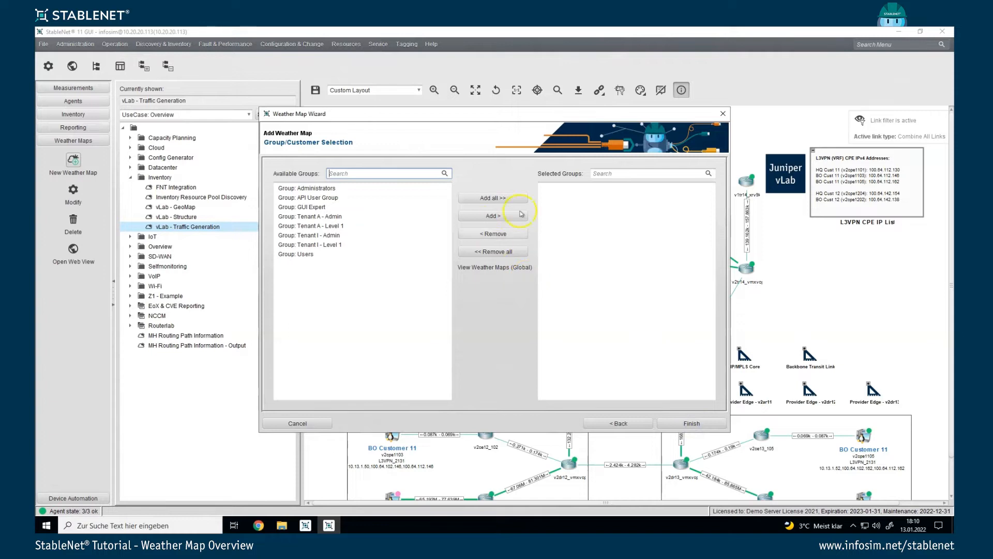
# Assign all available groups to the new weather map and finish it, discarding changes to the previously shown map
pyautogui.click(493, 198)
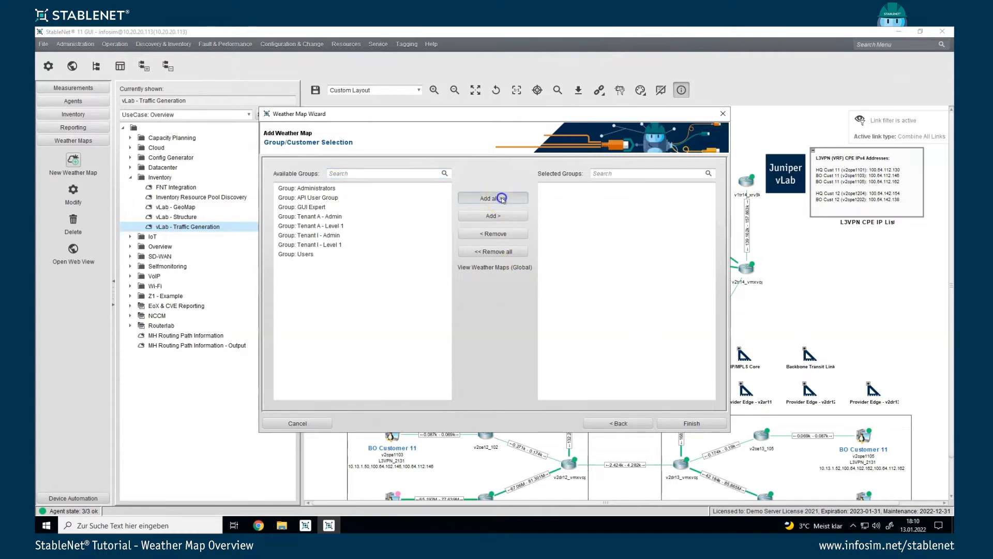
pyautogui.click(682, 424)
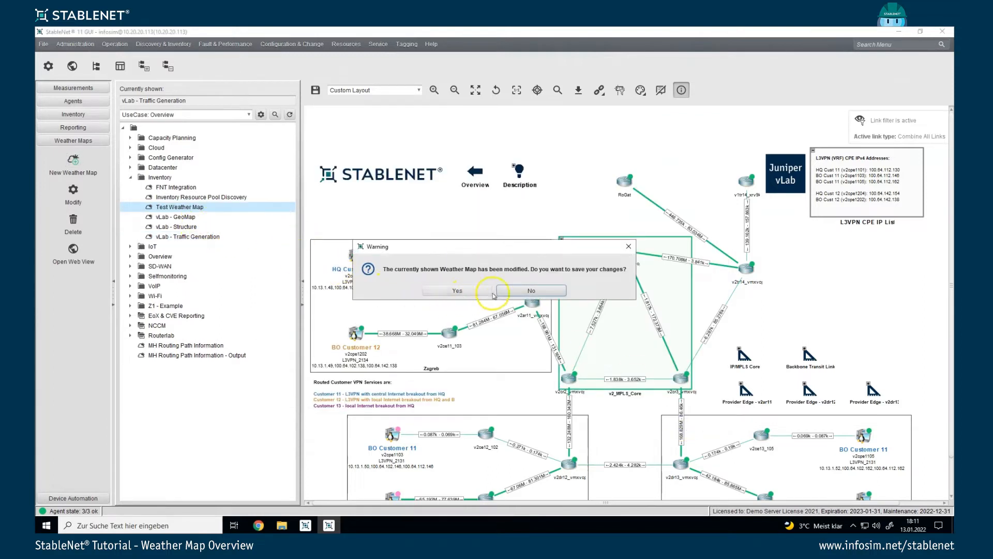
pyautogui.click(525, 290)
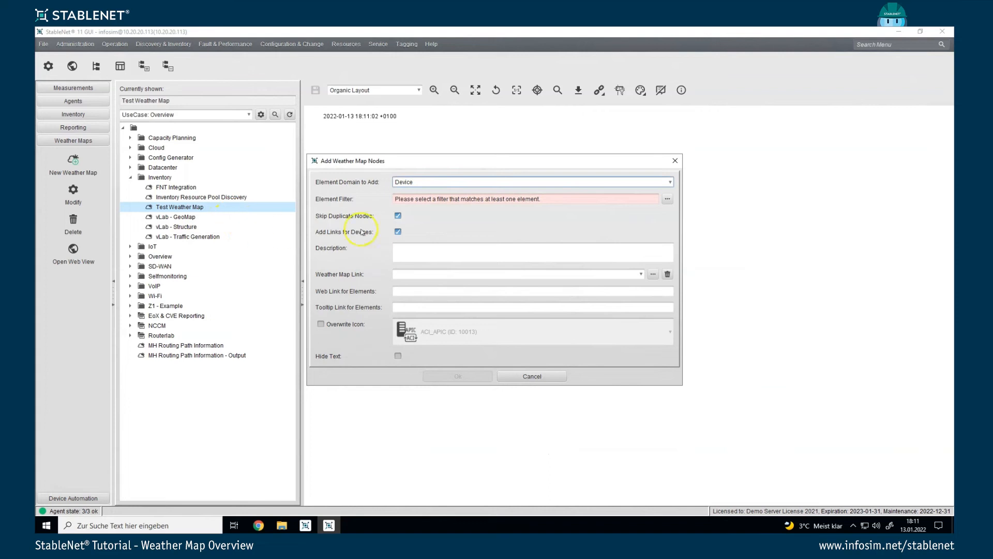
# Choose Device as the element domain for the weather map nodes being added
pyautogui.moveTo(405, 161); pyautogui.dragTo(464, 173)
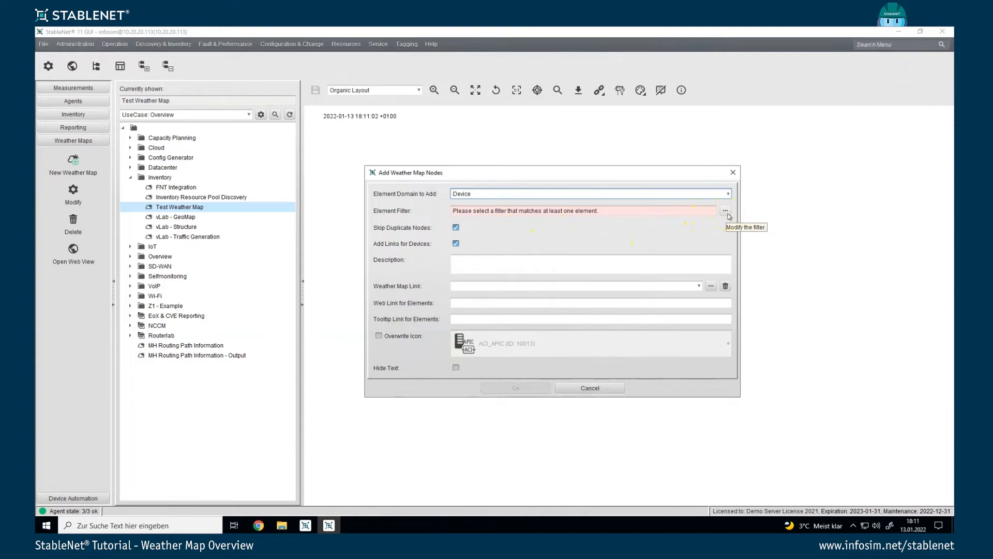
pyautogui.click(728, 194)
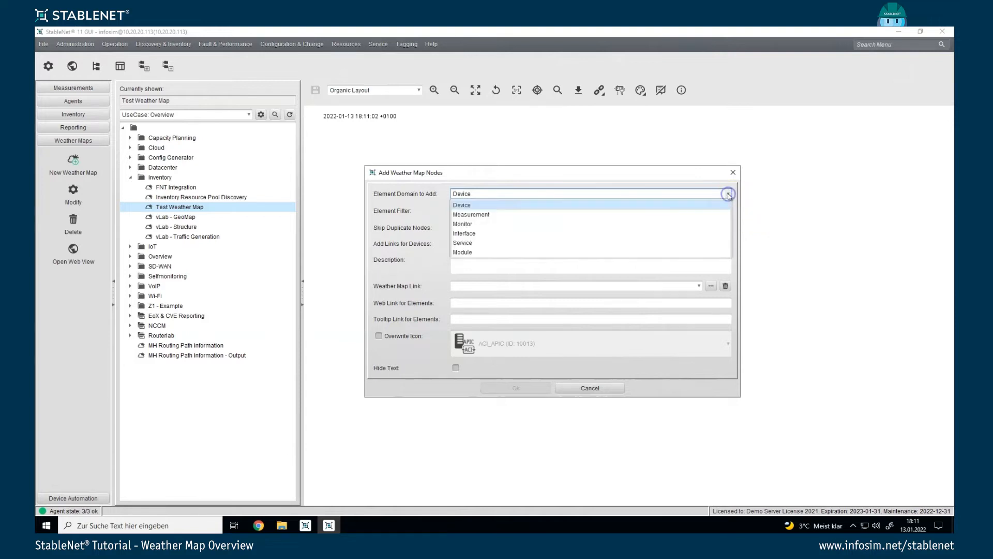
pyautogui.click(526, 205)
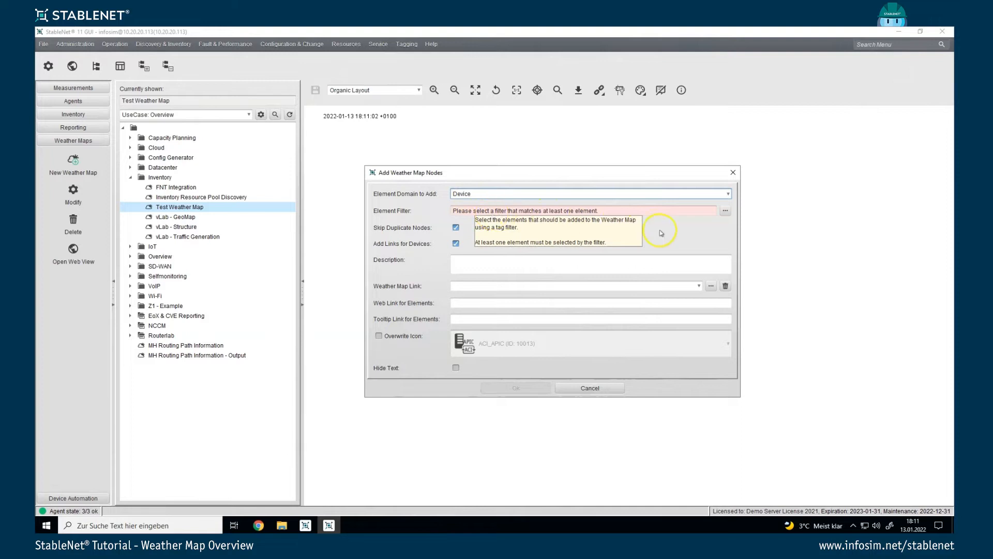
# Create the element filter from the Default Measurement Tree by selecting Infosim > HQ > vLab, and accept it
pyautogui.click(725, 211)
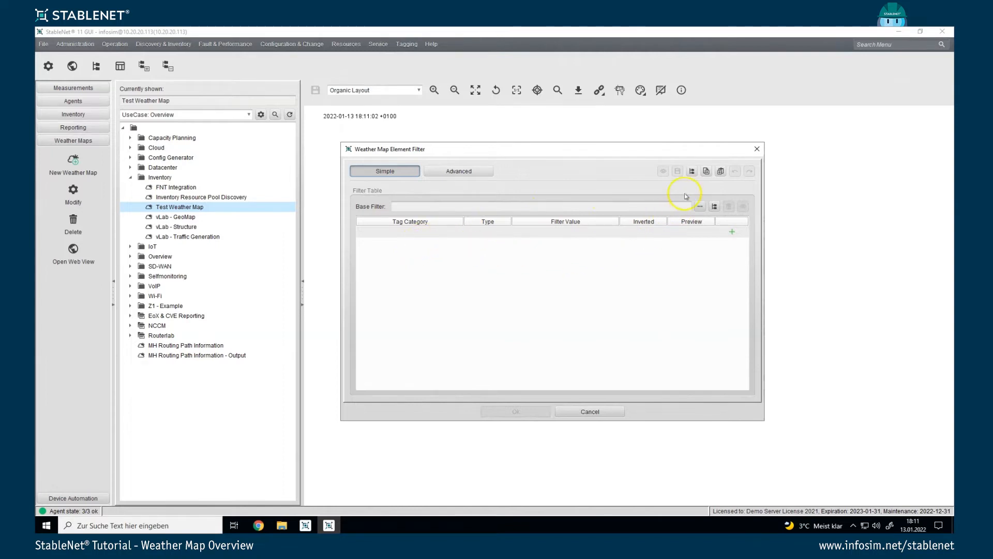
pyautogui.click(696, 177)
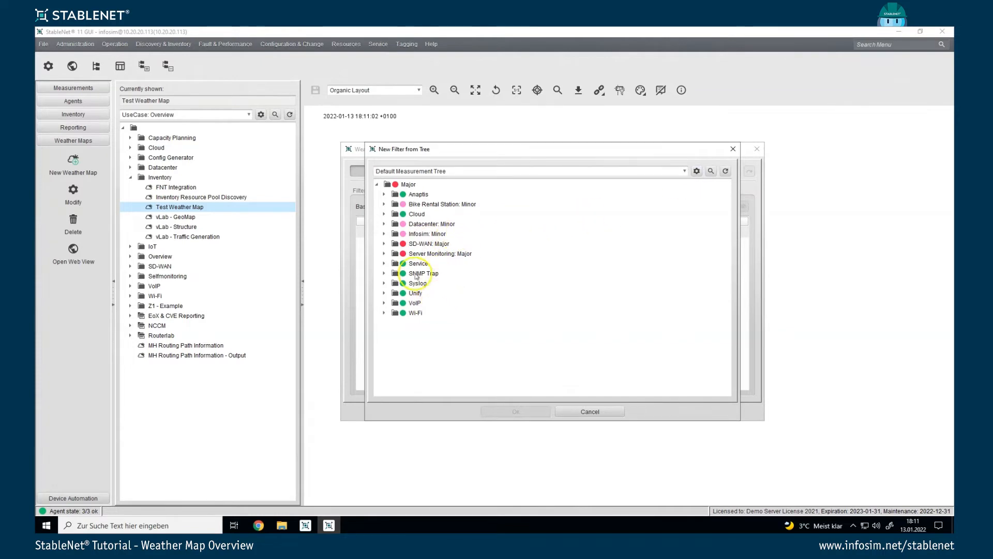
pyautogui.click(383, 233)
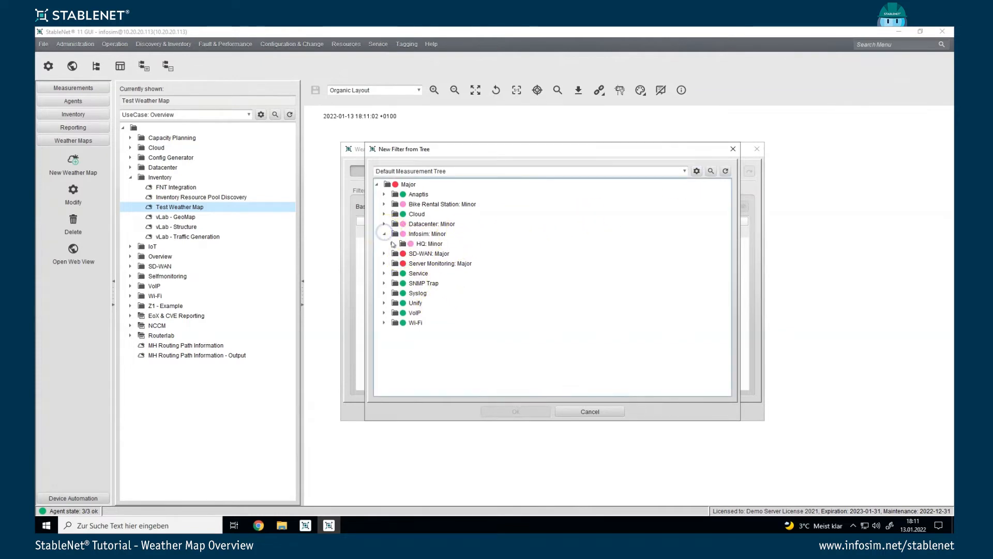
pyautogui.click(391, 244)
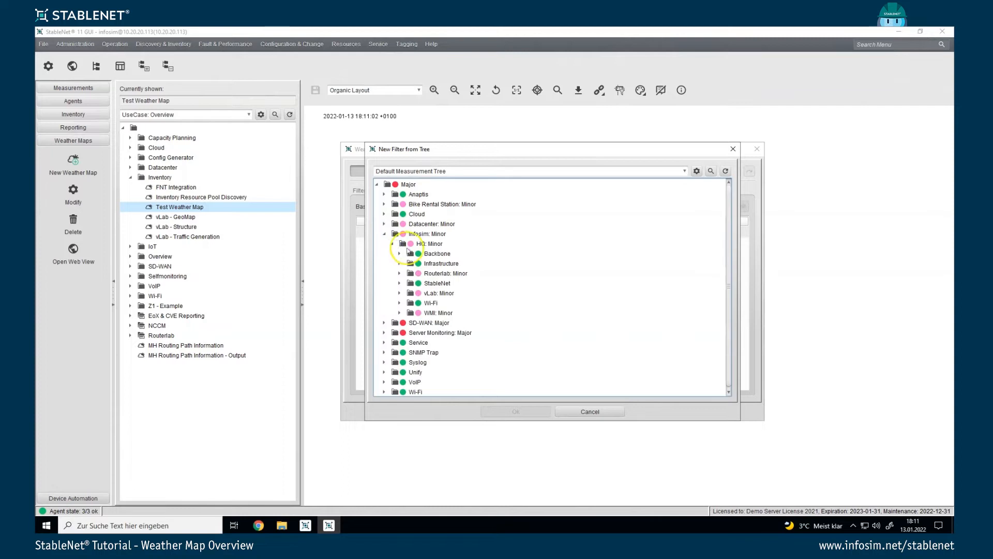
pyautogui.click(399, 293)
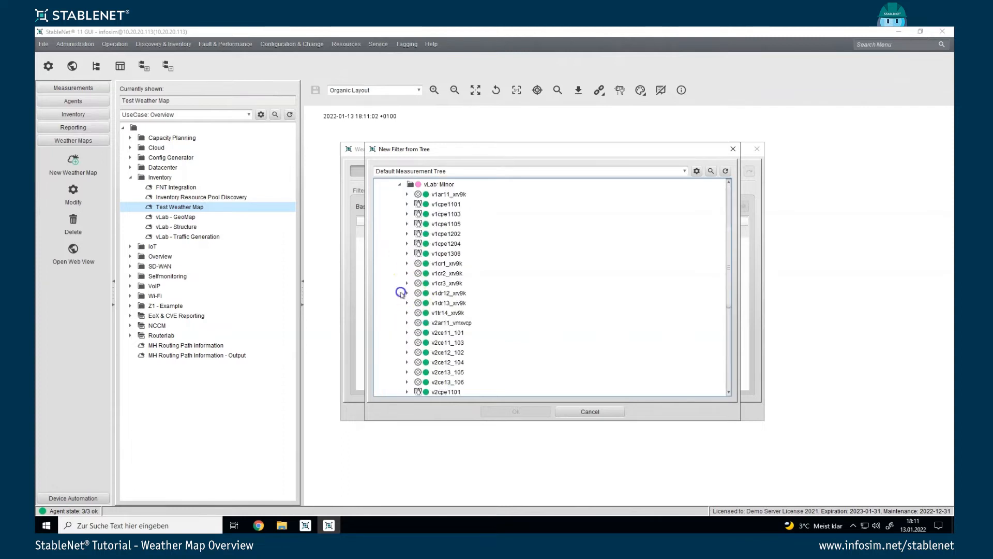
pyautogui.click(439, 185)
pyautogui.scroll(-3, 552, 287)
pyautogui.scroll(-3, 552, 287)
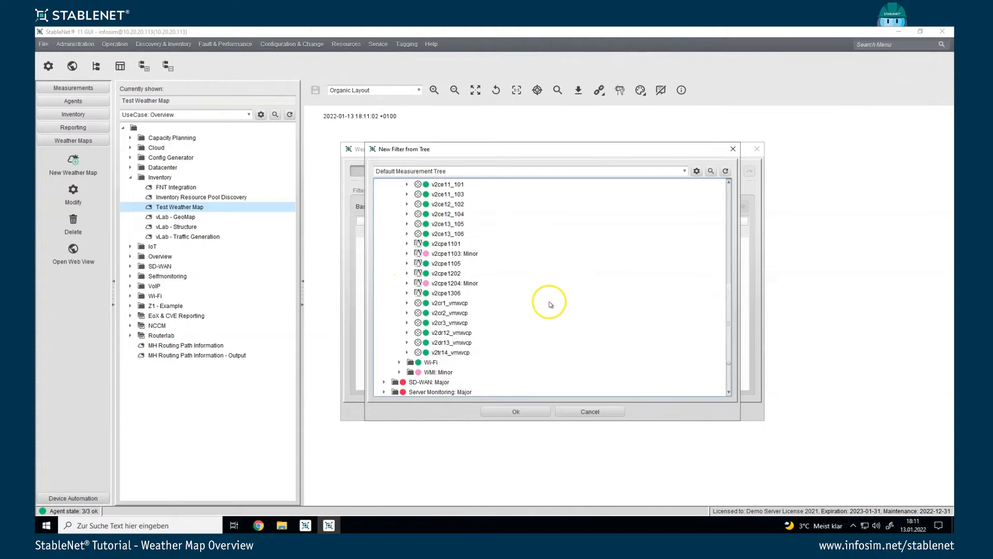
pyautogui.scroll(6, 539, 321)
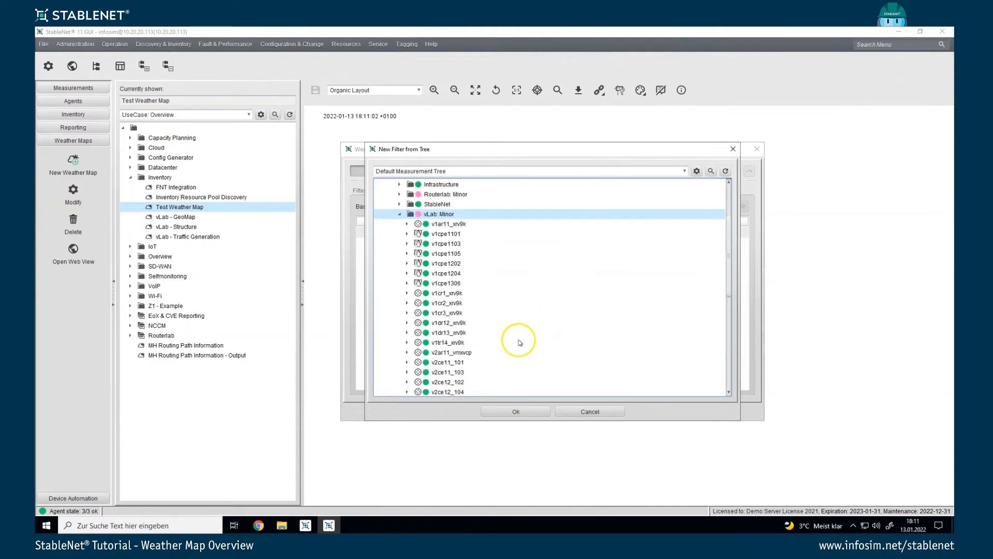
pyautogui.click(510, 411)
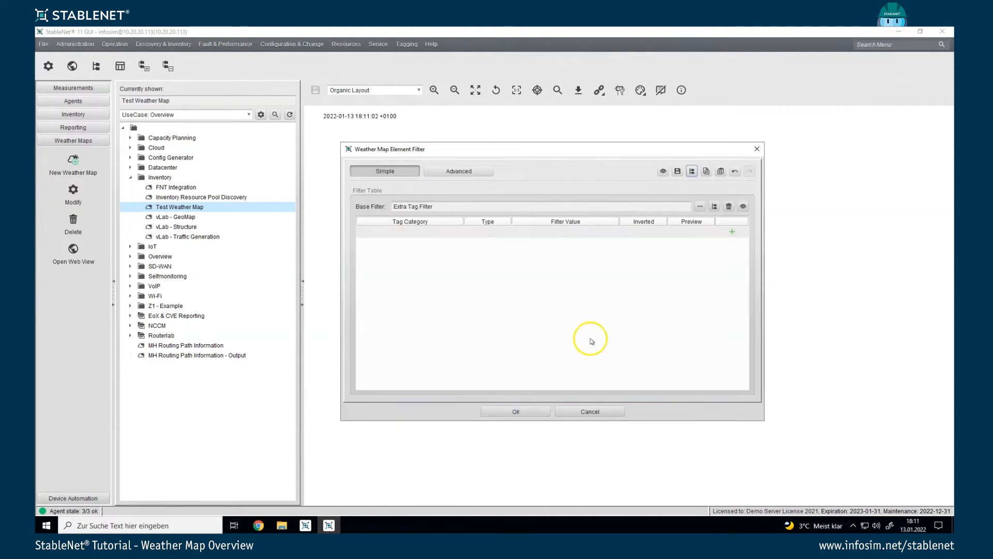
pyautogui.click(517, 411)
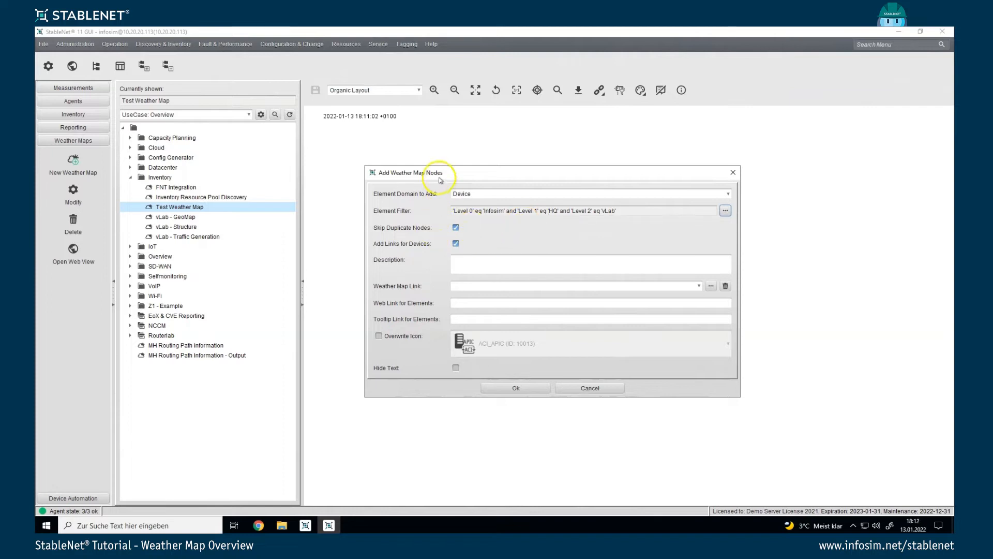
# Add the filtered devices and their links to the map, skipping duplicate nodes and leaving the description and link fields empty
pyautogui.moveTo(438, 177); pyautogui.dragTo(493, 164)
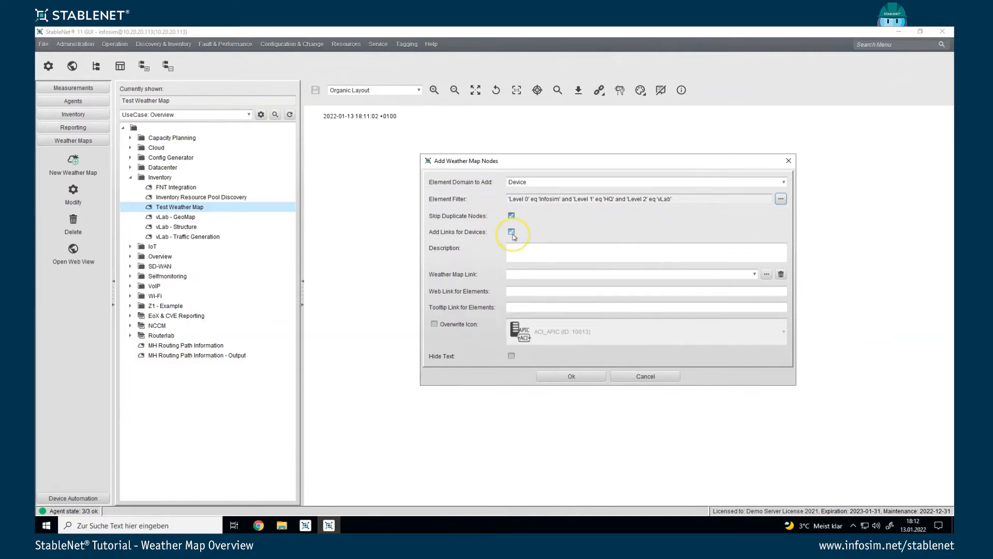
pyautogui.moveTo(513, 236)
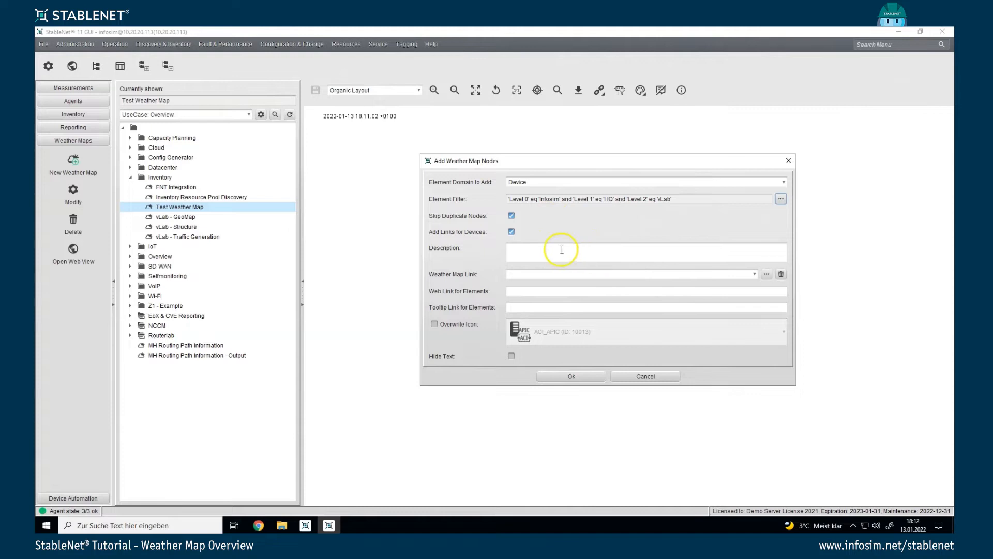
pyautogui.click(538, 249)
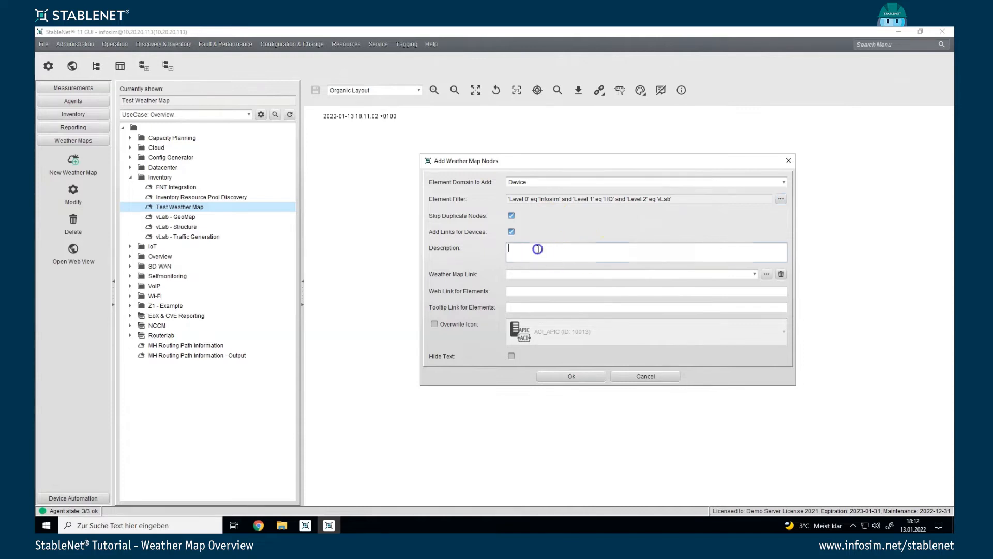
pyautogui.click(514, 273)
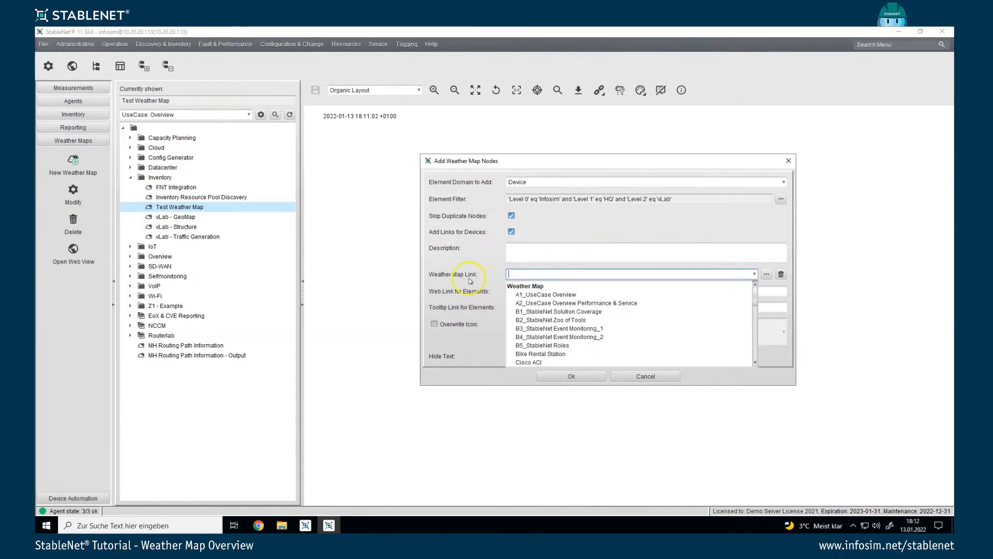
pyautogui.click(452, 275)
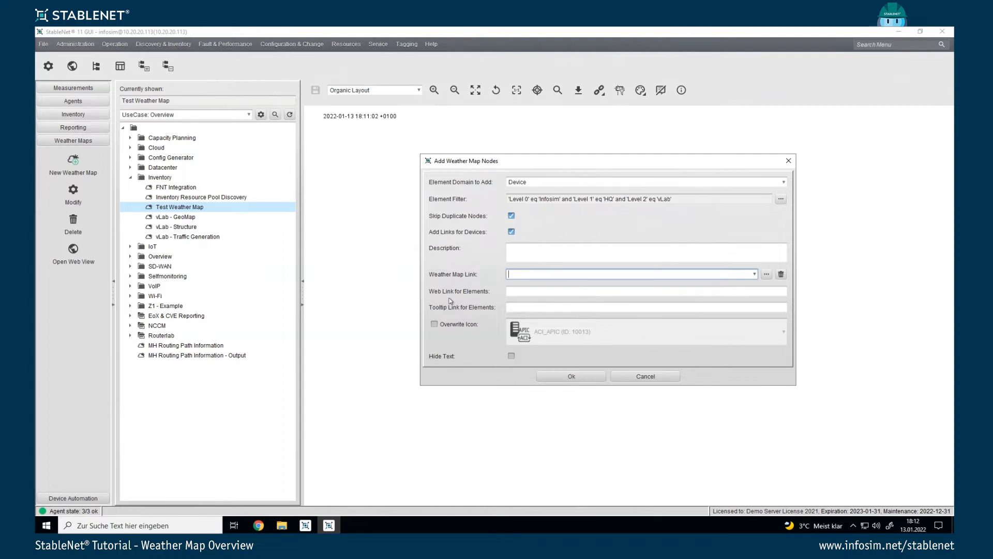
pyautogui.moveTo(466, 294)
pyautogui.click(551, 376)
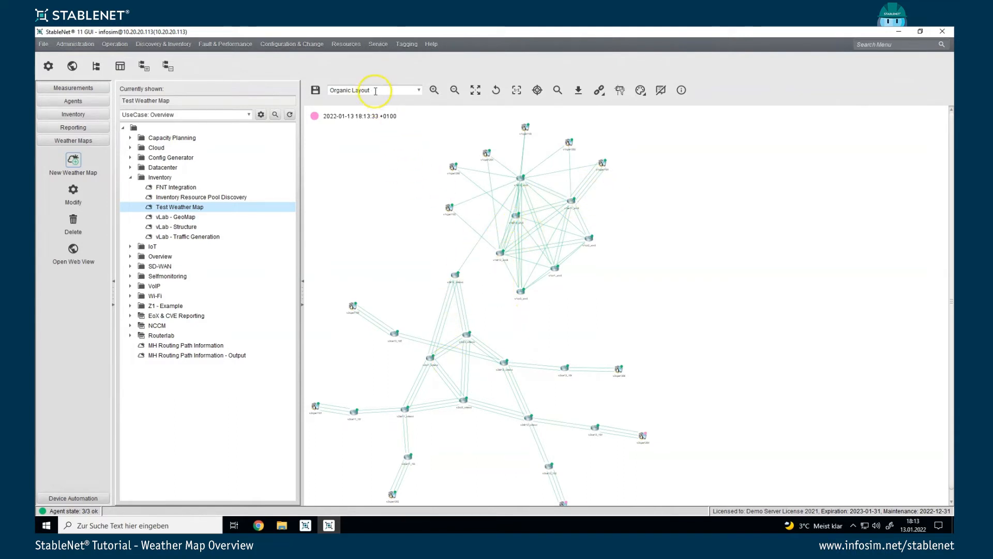
# Try the Circular Layout and the Hierarchical Layout on the new weather map
pyautogui.click(420, 91)
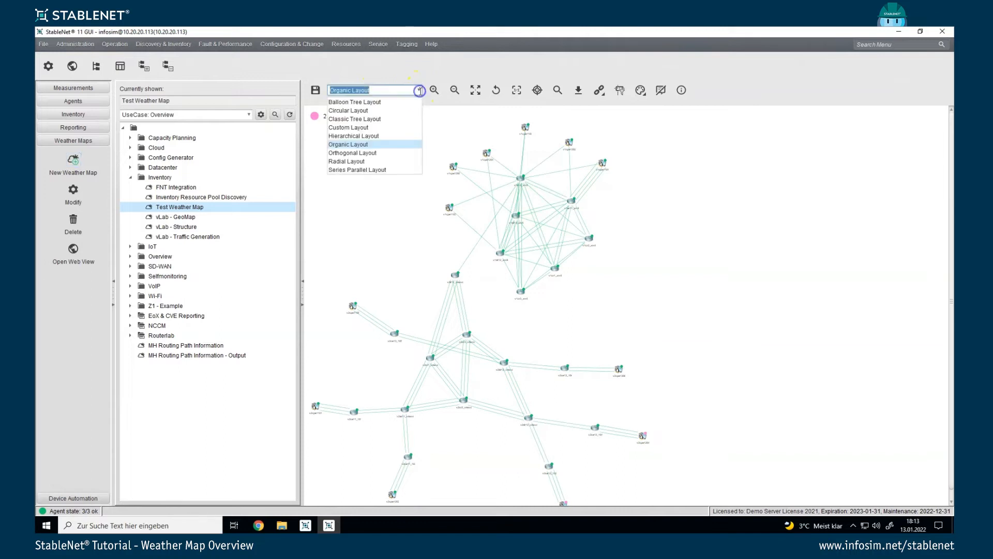
pyautogui.click(359, 110)
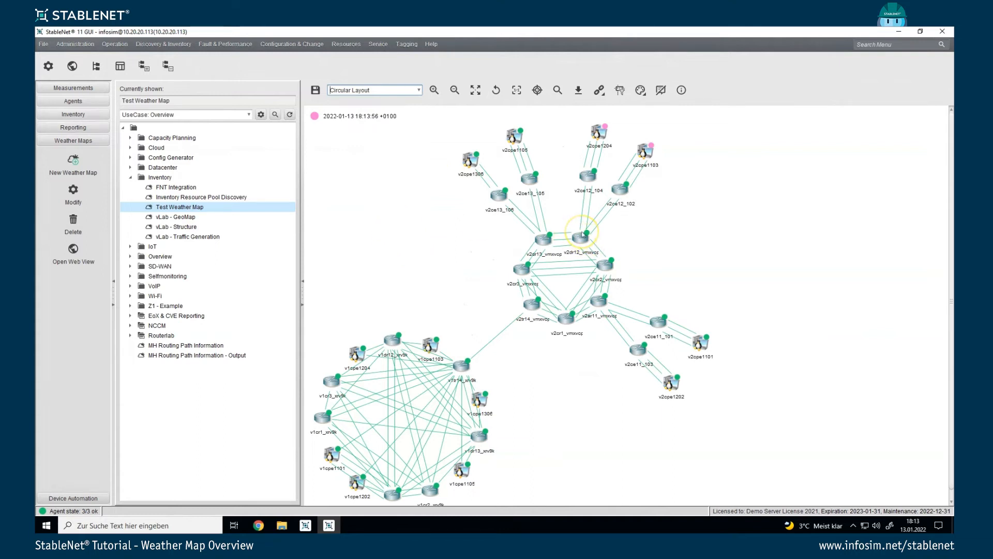
pyautogui.click(753, 145)
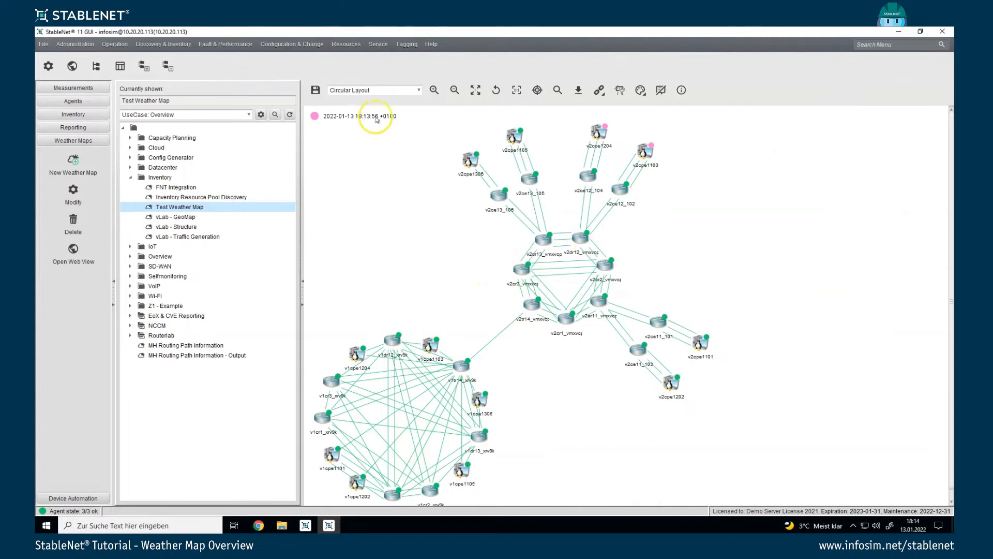
pyautogui.click(419, 90)
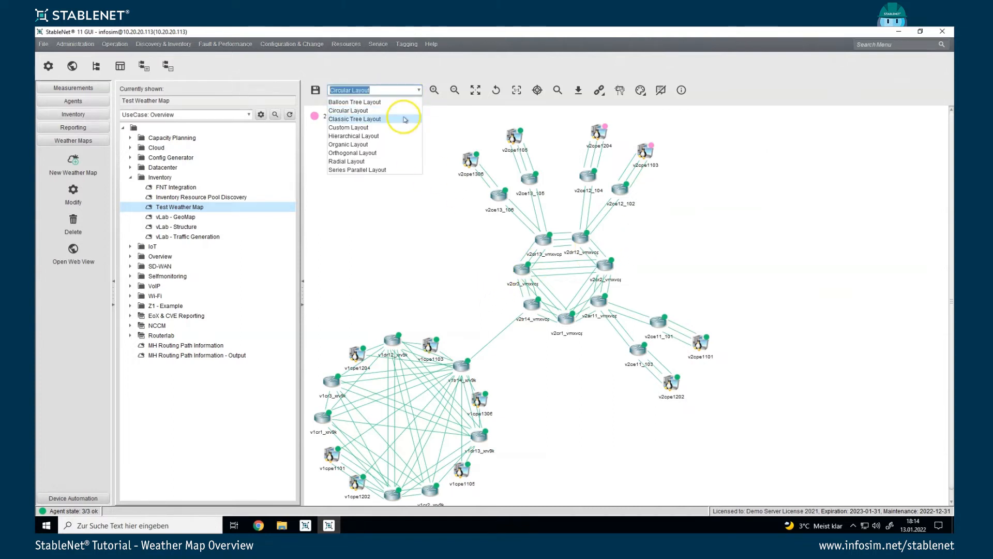
pyautogui.click(380, 136)
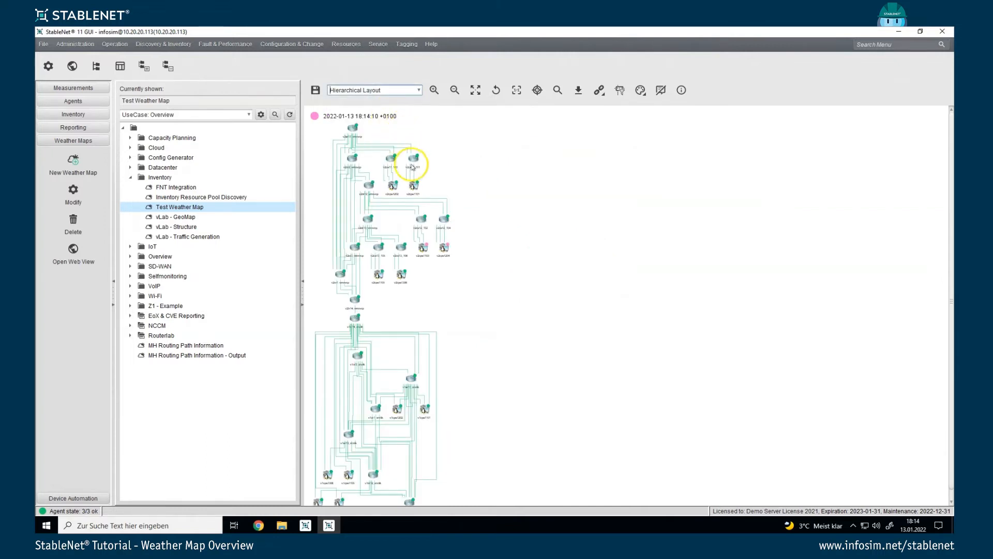
pyautogui.scroll(-2, 417, 303)
pyautogui.scroll(2, 437, 305)
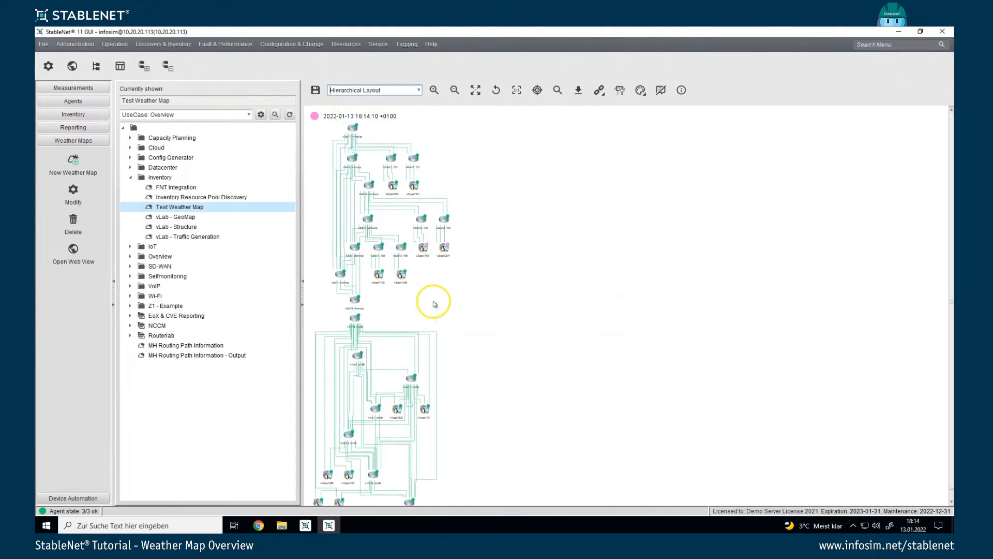
# Try the Orthogonal Layout and the Radial Layout on the weather map
pyautogui.click(381, 91)
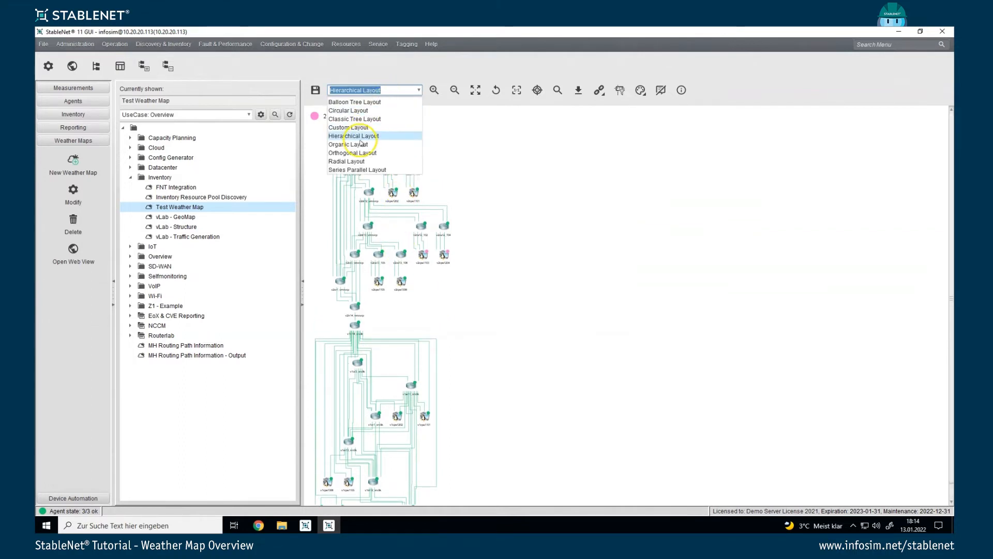
pyautogui.click(357, 152)
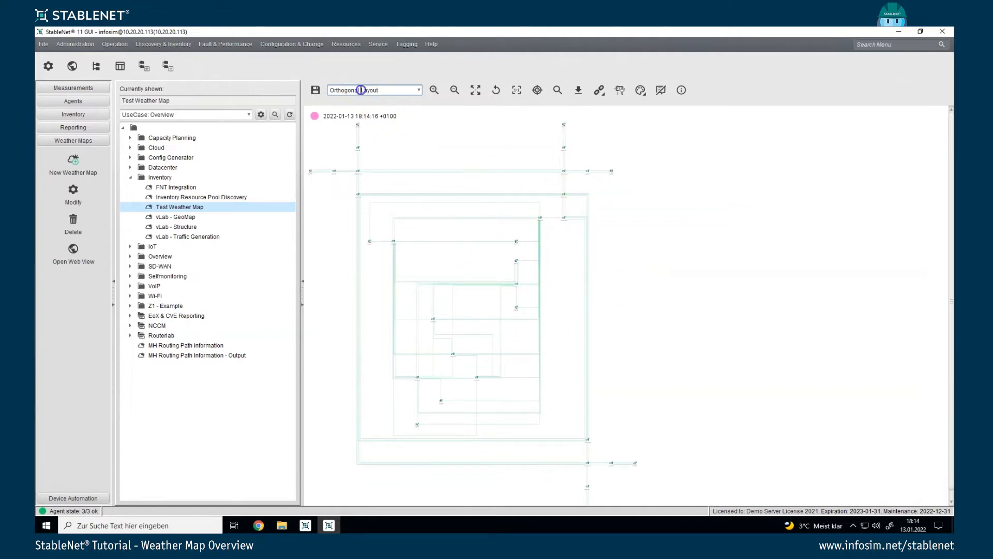
pyautogui.click(362, 89)
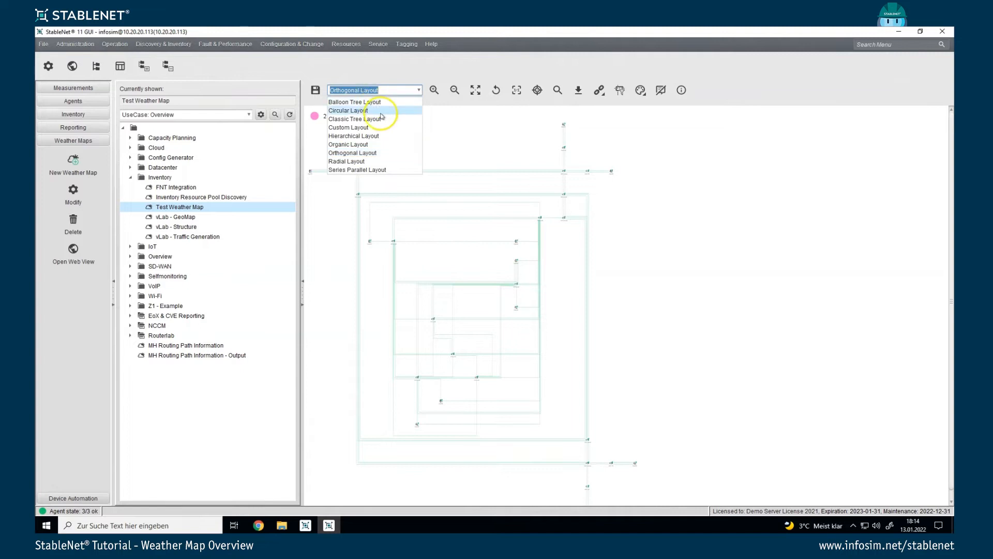
pyautogui.click(368, 161)
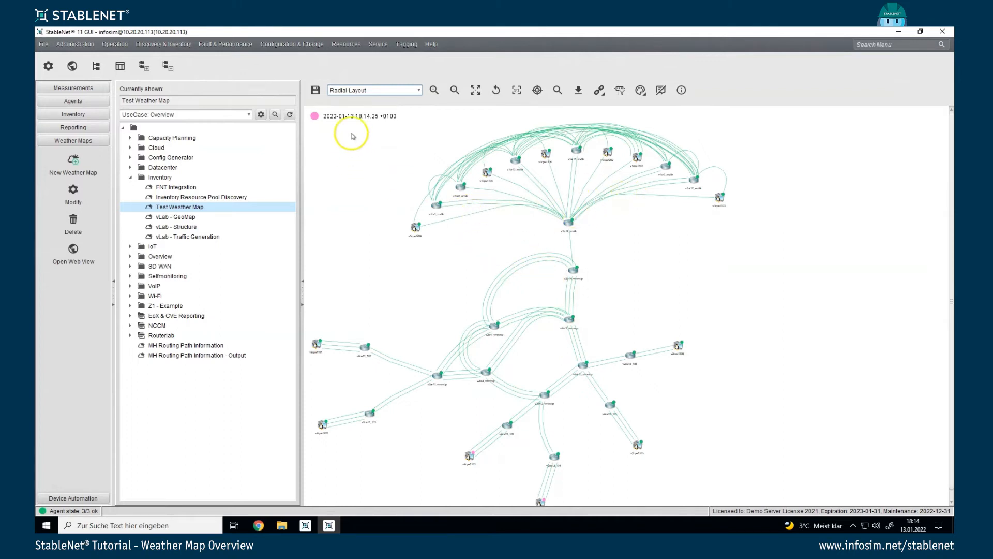
# Arrange the weather map with the Organic Layout
pyautogui.click(339, 90)
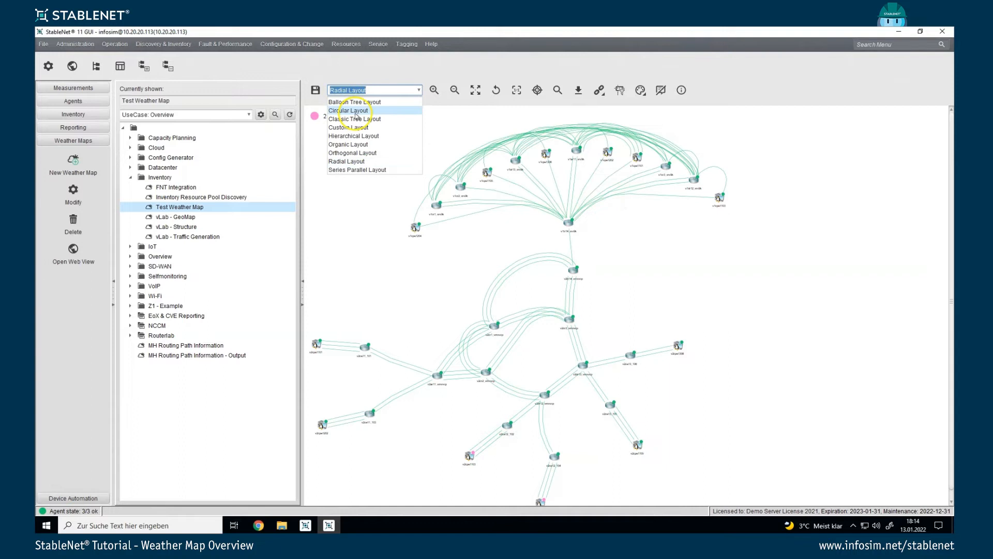
pyautogui.click(361, 147)
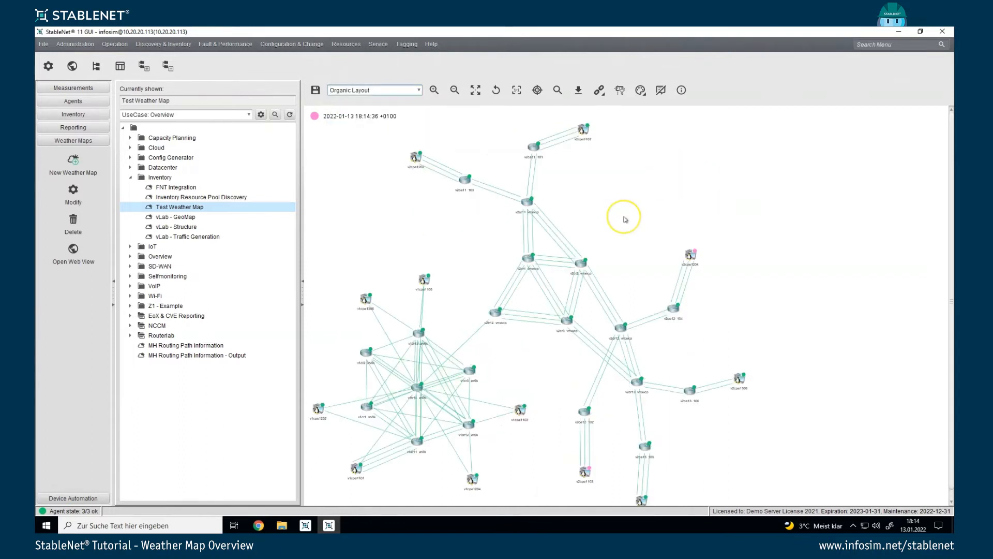
pyautogui.click(666, 206)
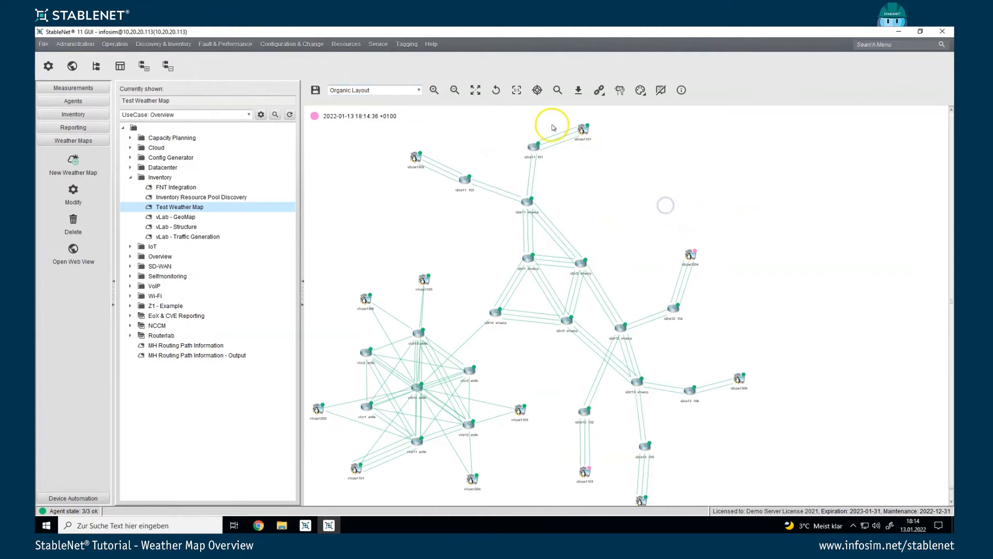
# Reposition v2cpe1101 and its neighbouring router v2ce11_101 farther right on the map
pyautogui.click(582, 142)
pyautogui.moveTo(583, 130); pyautogui.dragTo(697, 164)
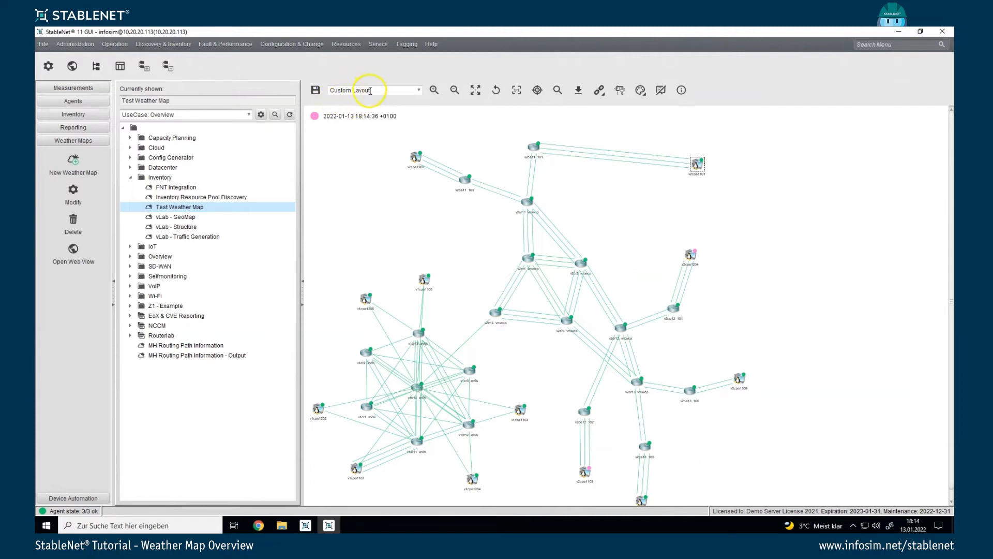
pyautogui.click(535, 147)
pyautogui.moveTo(534, 147); pyautogui.dragTo(590, 157)
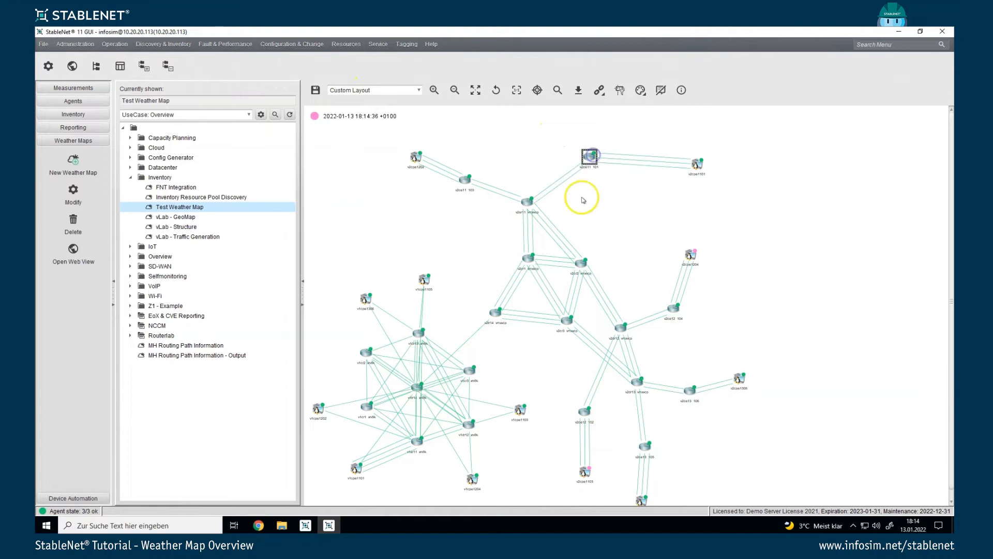
# Move the v2ar11_vmxvcp and v2ce11_103 routers up into one horizontal row with v2cpe1202 and v2ce11_101
pyautogui.moveTo(529, 203)
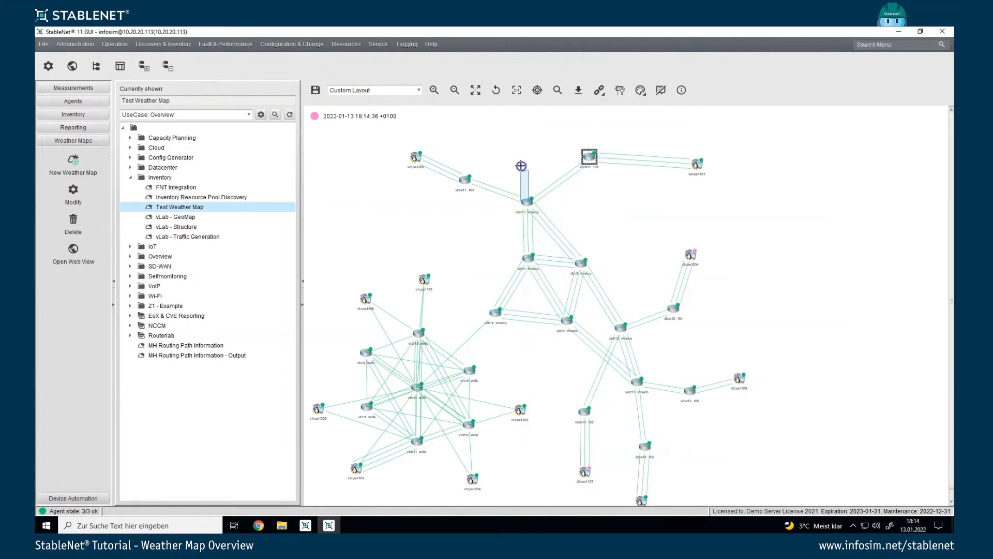
pyautogui.click(525, 201)
pyautogui.moveTo(523, 200); pyautogui.dragTo(499, 158)
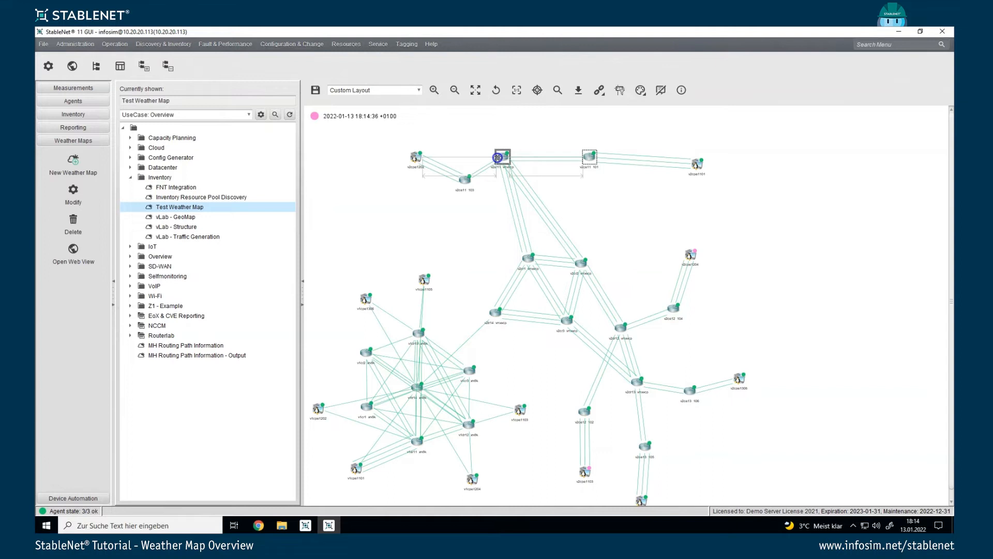
pyautogui.moveTo(464, 178); pyautogui.dragTo(466, 158)
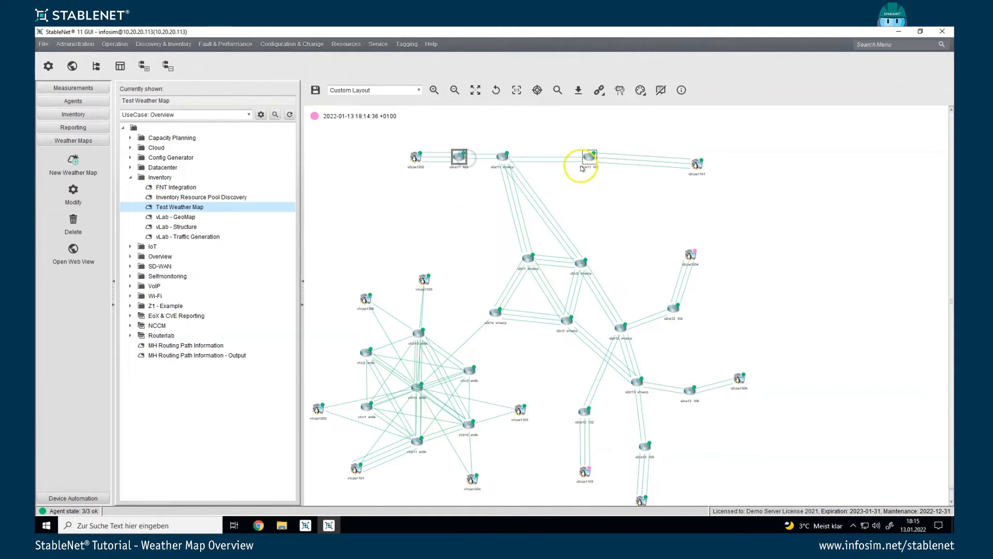
pyautogui.click(697, 164)
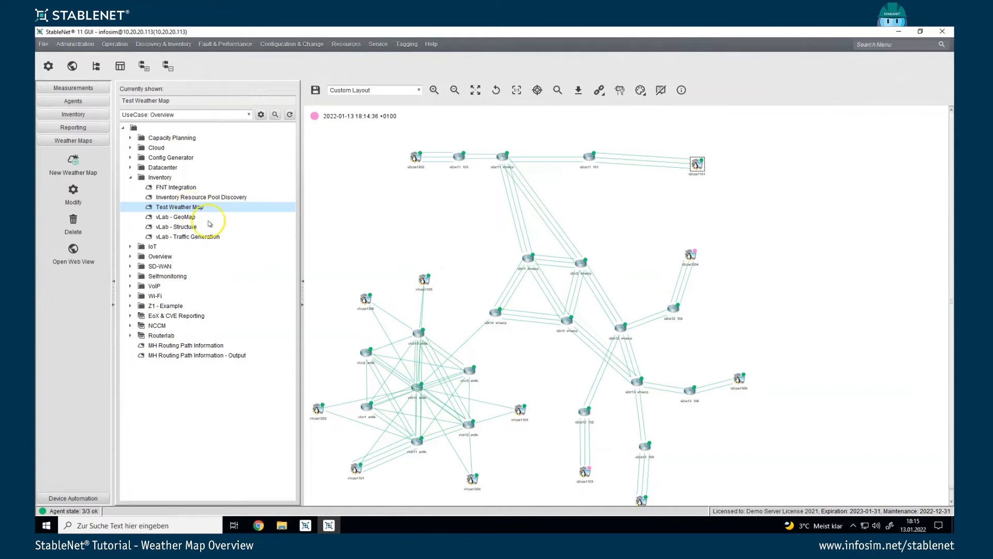
# Open the inventory and expand the Cisco folder under vLab in the inventory tree
pyautogui.click(72, 115)
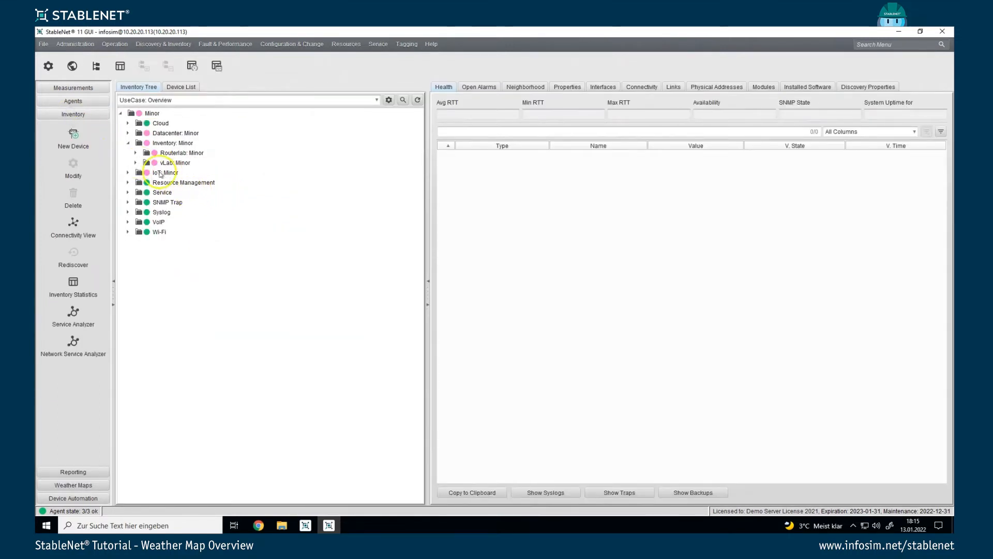
pyautogui.click(136, 163)
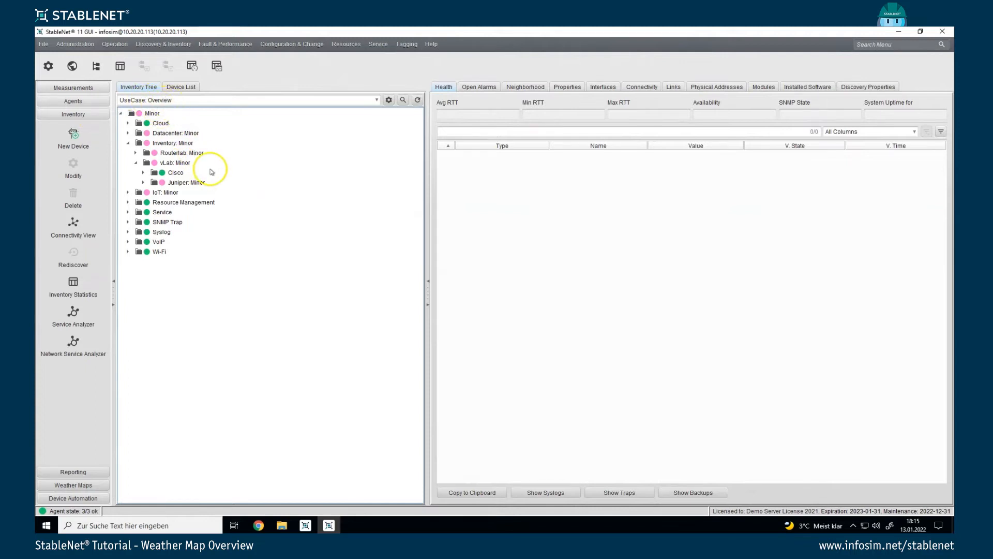
pyautogui.click(149, 183)
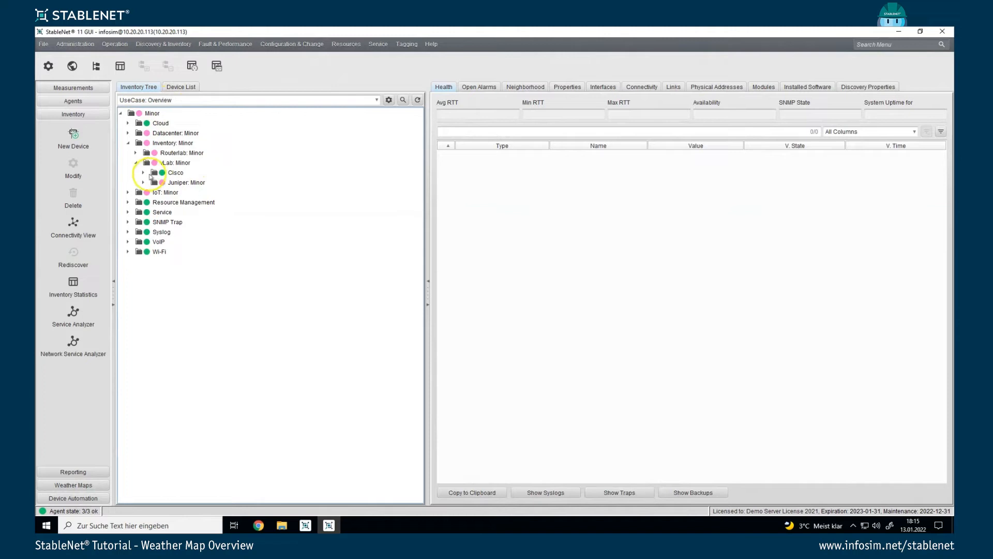
pyautogui.click(143, 173)
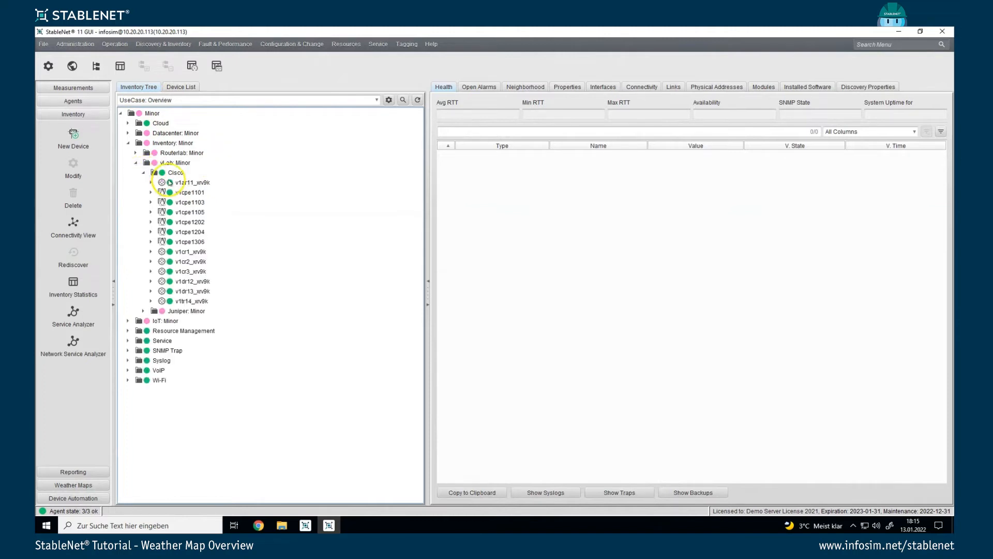
# Show the neighborhood map of the Cisco device v1cr1_xrv9k with neighbor level 2
pyautogui.click(182, 252)
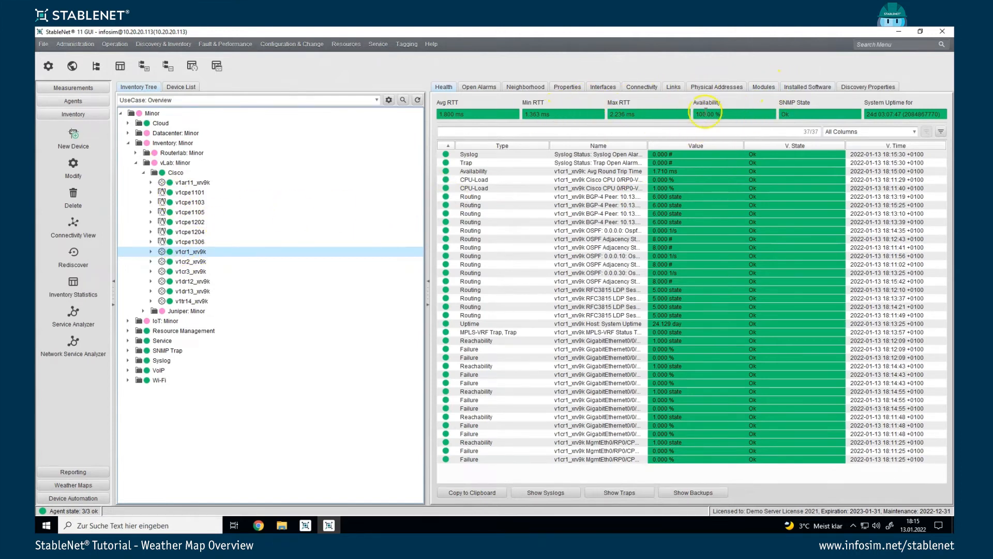
pyautogui.click(520, 88)
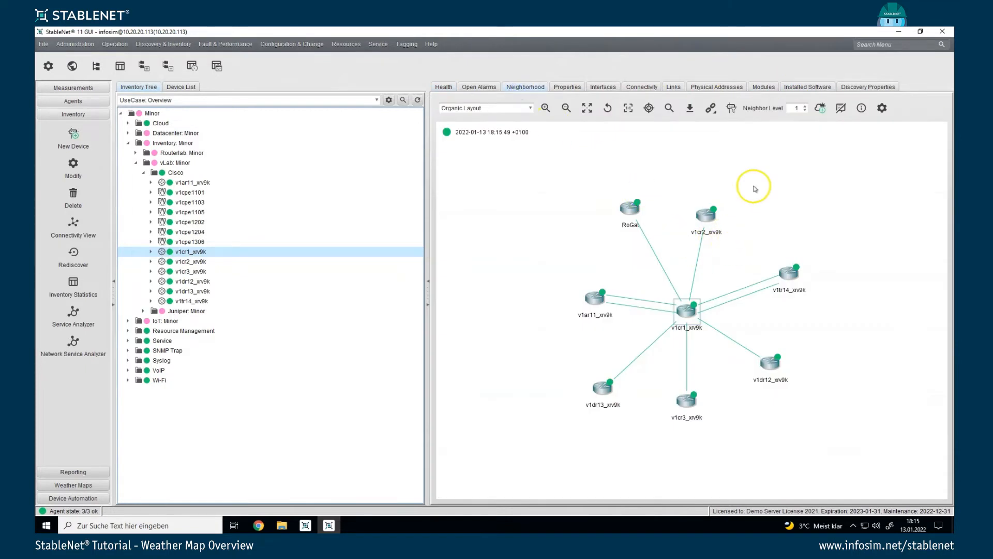
pyautogui.click(804, 108)
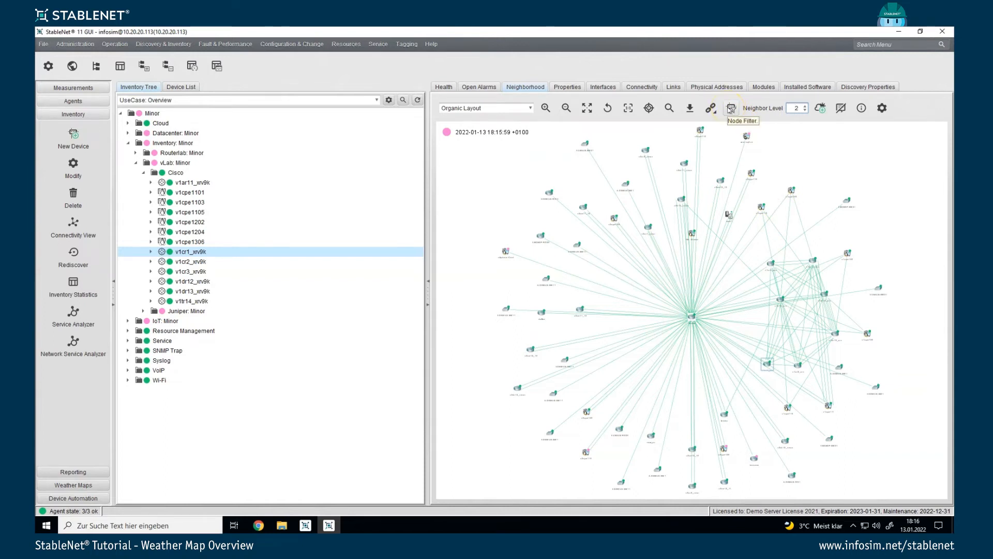
# Add a condition with the tag category vLab to the neighborhood map's node filter
pyautogui.click(731, 109)
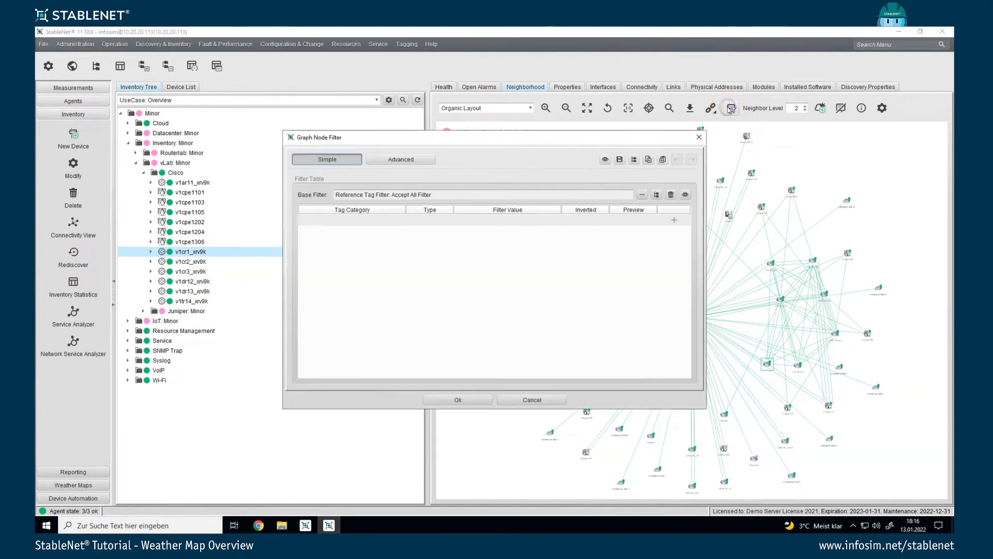
pyautogui.click(360, 227)
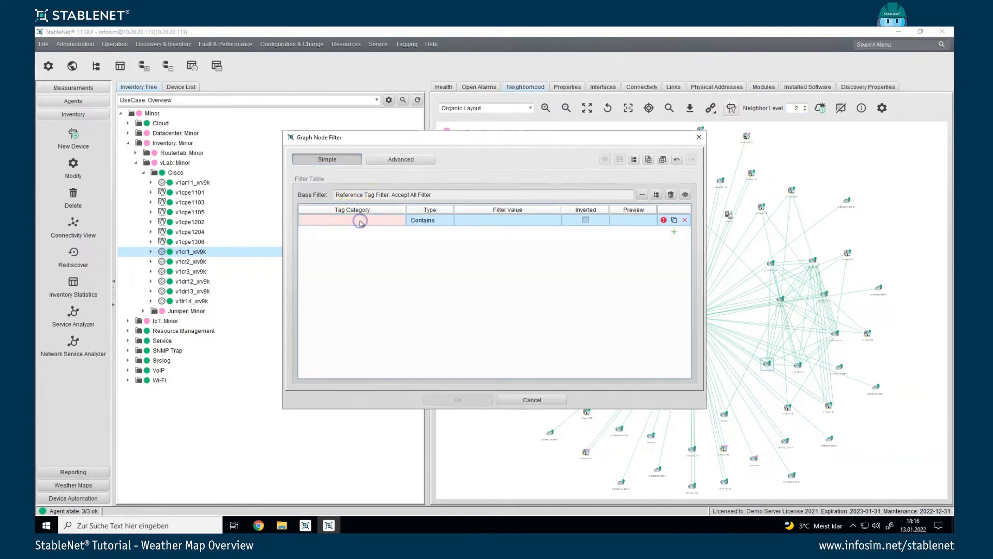
pyautogui.click(360, 221)
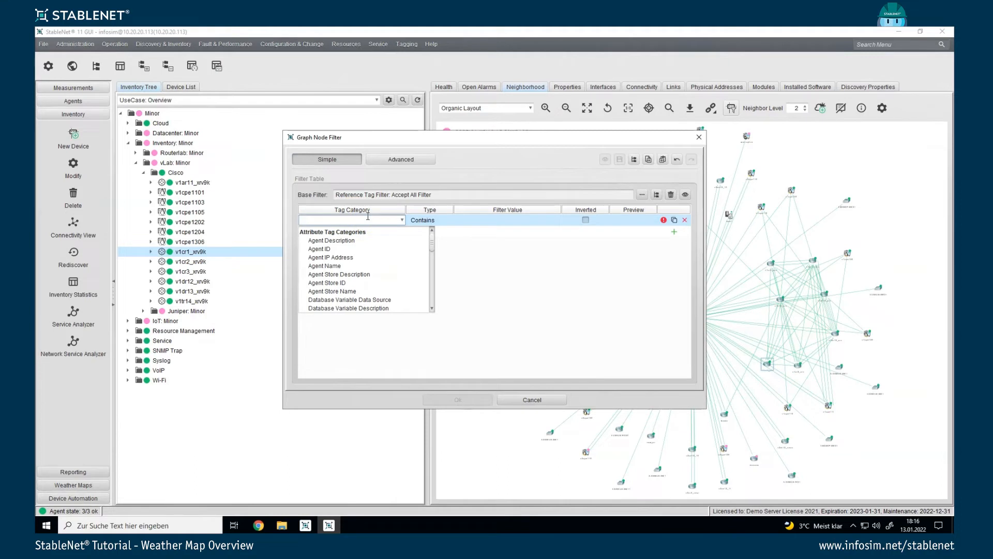
pyautogui.write('vla')
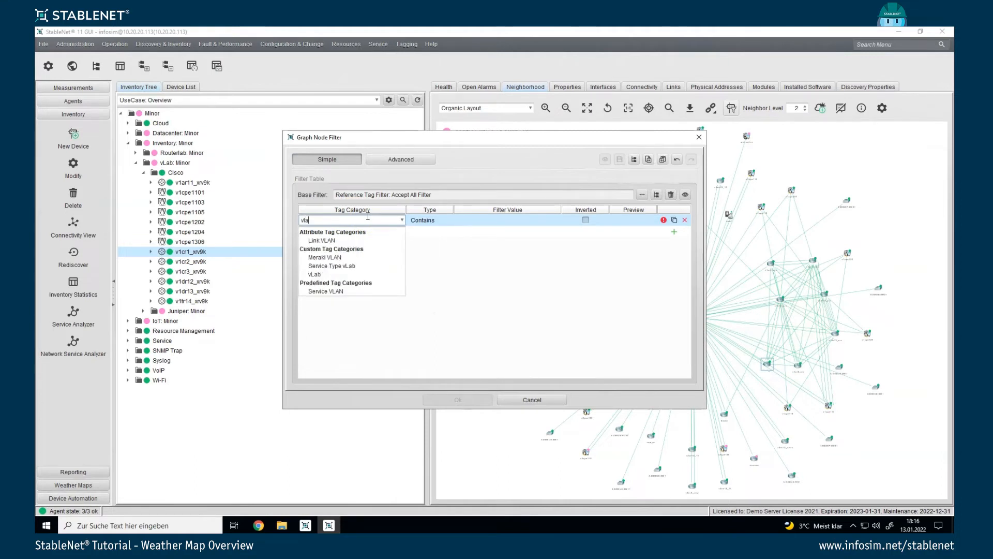
pyautogui.click(334, 275)
# Remove the Accept All reference filter, change the vLab condition to an Exists Tag Filter, and apply the node filter
pyautogui.click(392, 164)
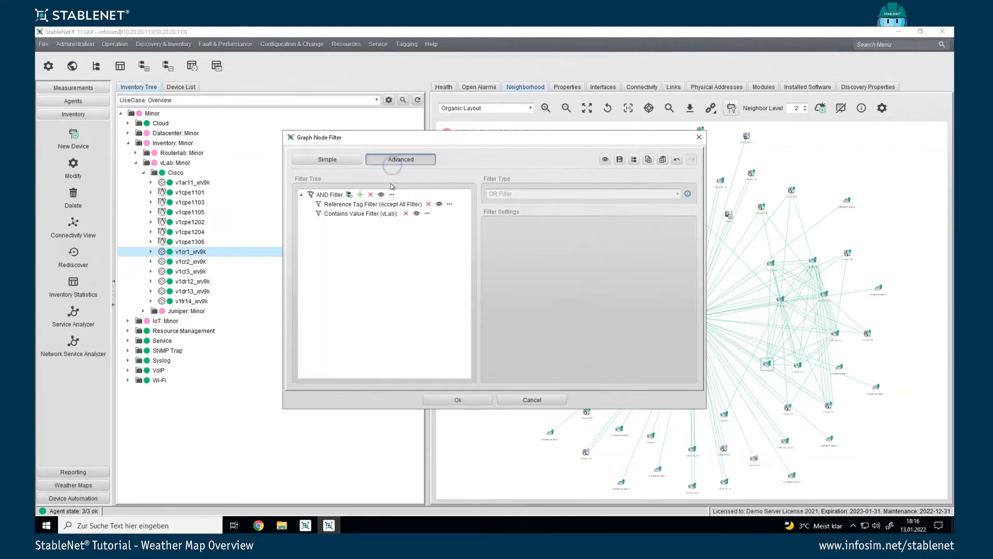
pyautogui.click(378, 204)
pyautogui.click(429, 204)
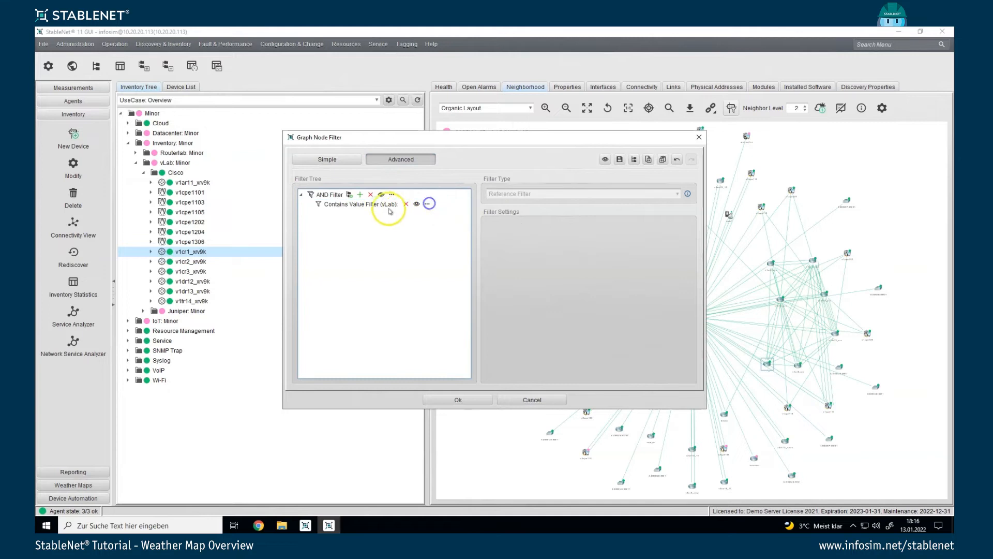
pyautogui.click(389, 208)
pyautogui.click(506, 195)
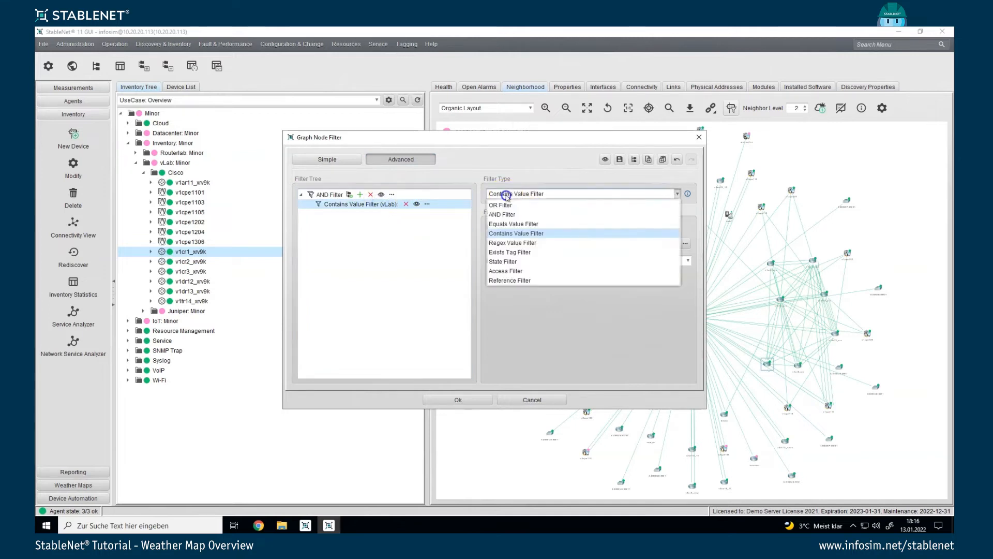
pyautogui.click(513, 252)
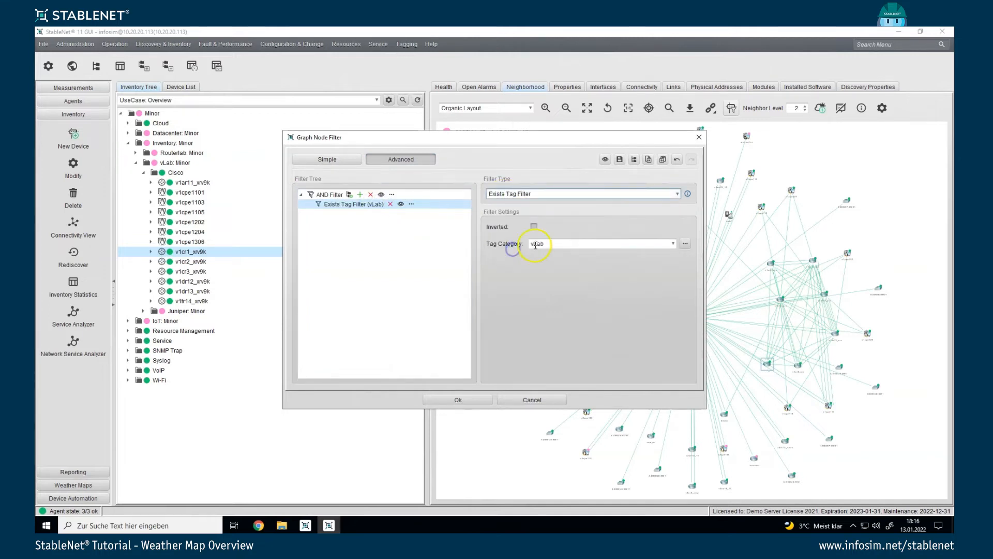
pyautogui.click(459, 400)
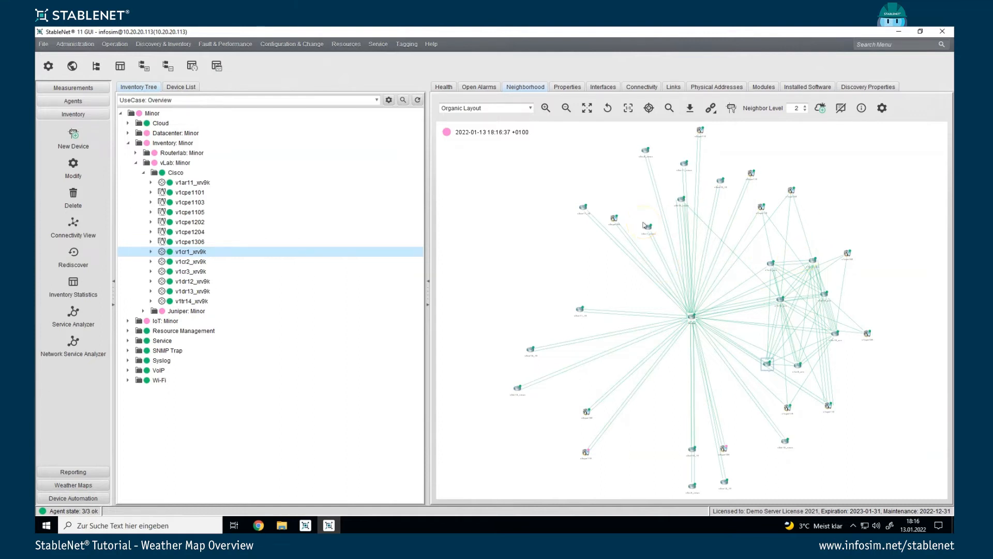
# Group the neighborhood map's devices by the vLab tag category in the advanced configuration
pyautogui.click(882, 108)
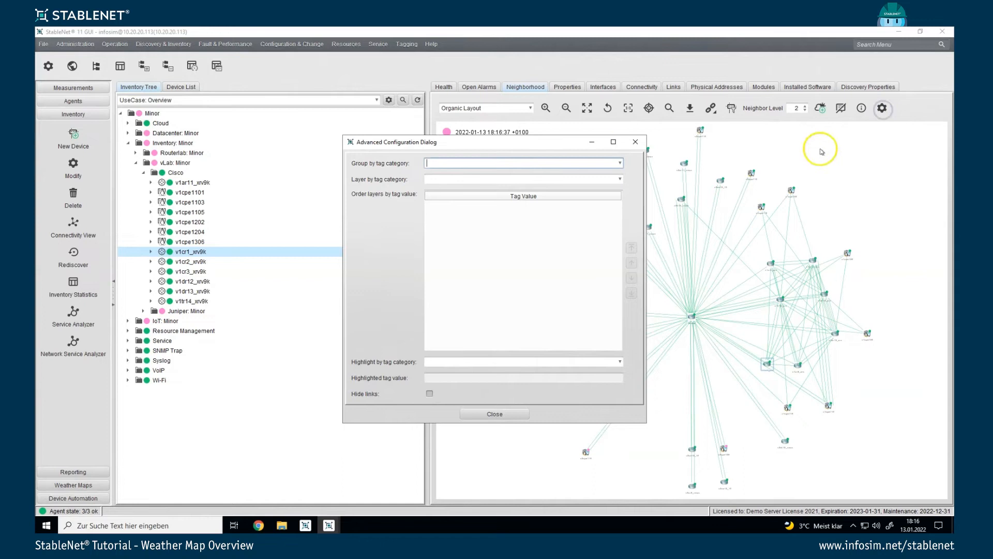
pyautogui.moveTo(437, 144); pyautogui.dragTo(291, 141)
pyautogui.click(333, 166)
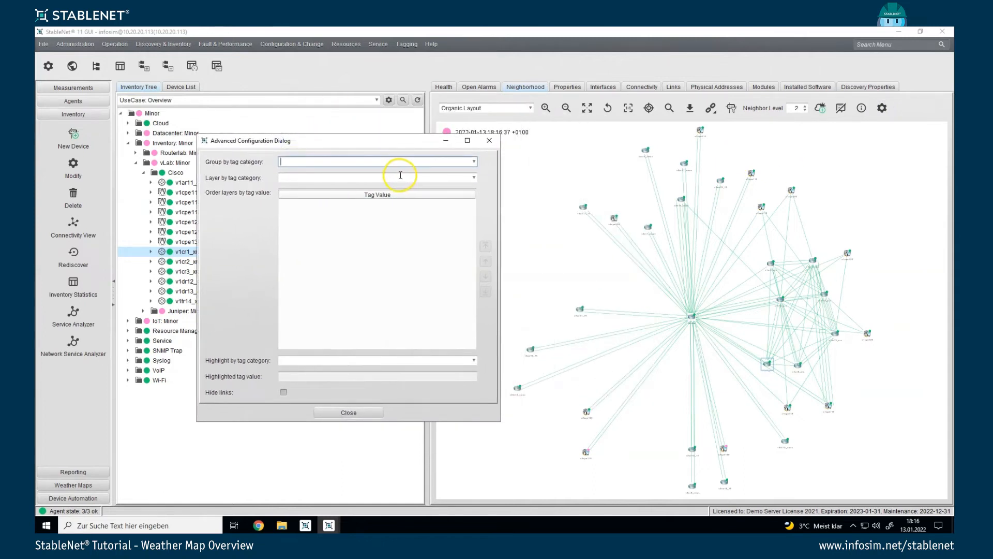
pyautogui.click(474, 162)
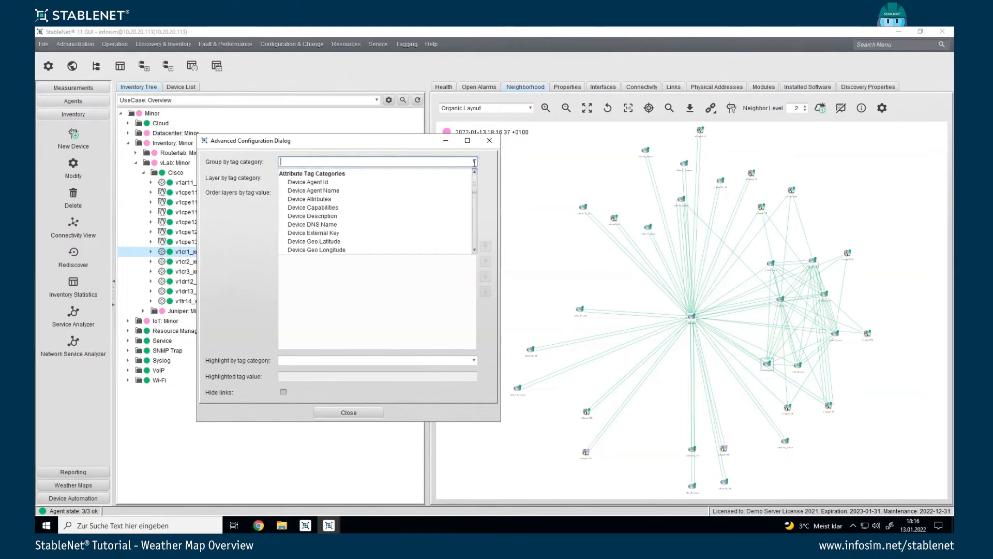
pyautogui.scroll(-6, 422, 207)
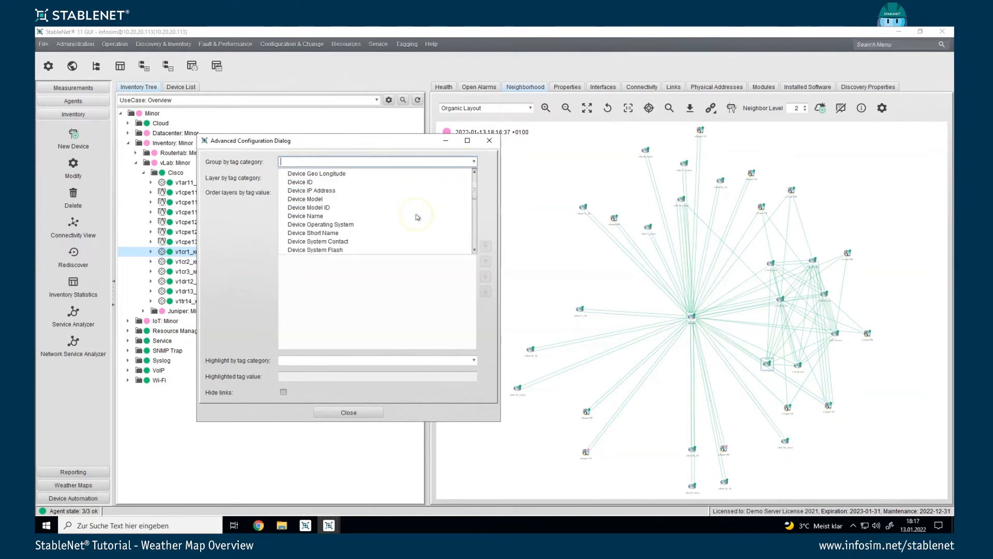
pyautogui.scroll(-8, 418, 217)
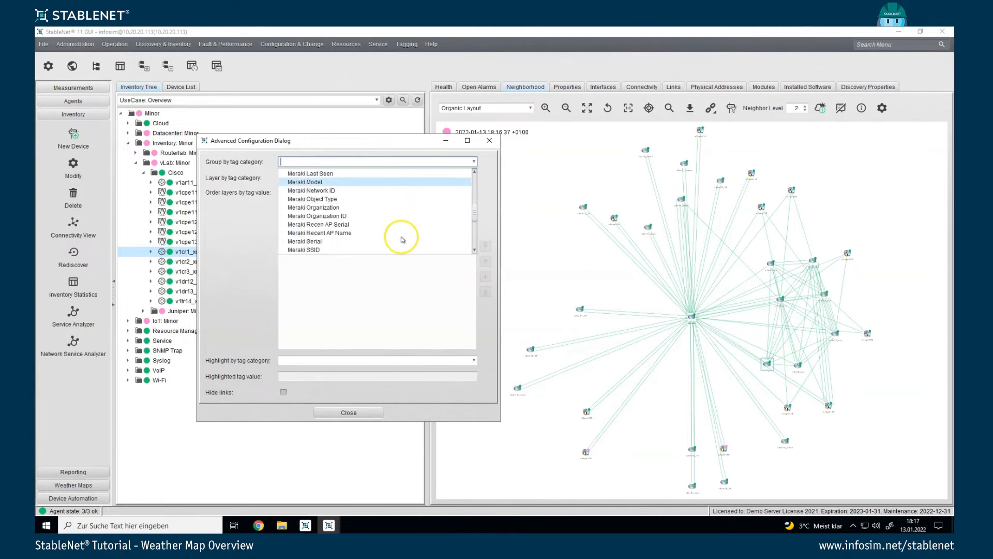
pyautogui.scroll(-5, 381, 243)
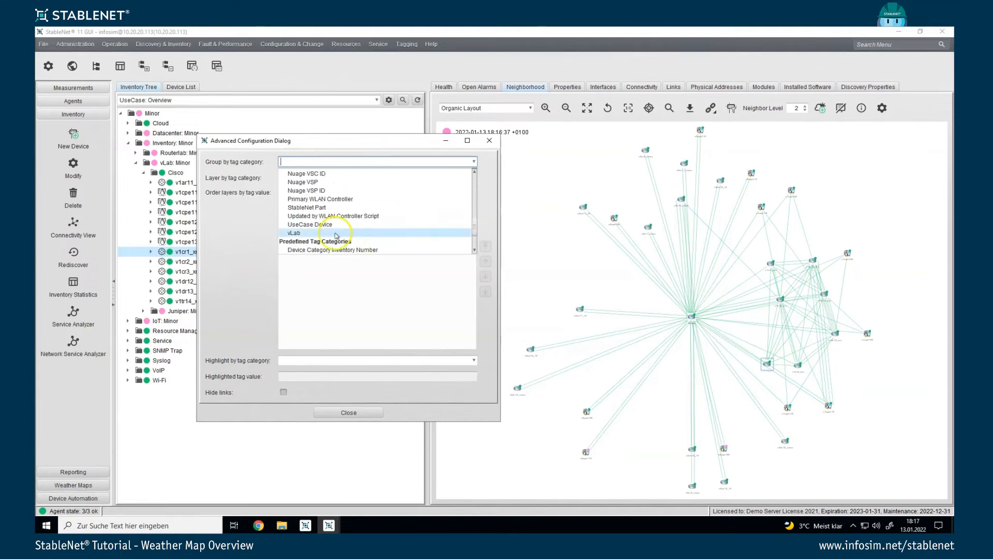
pyautogui.click(336, 234)
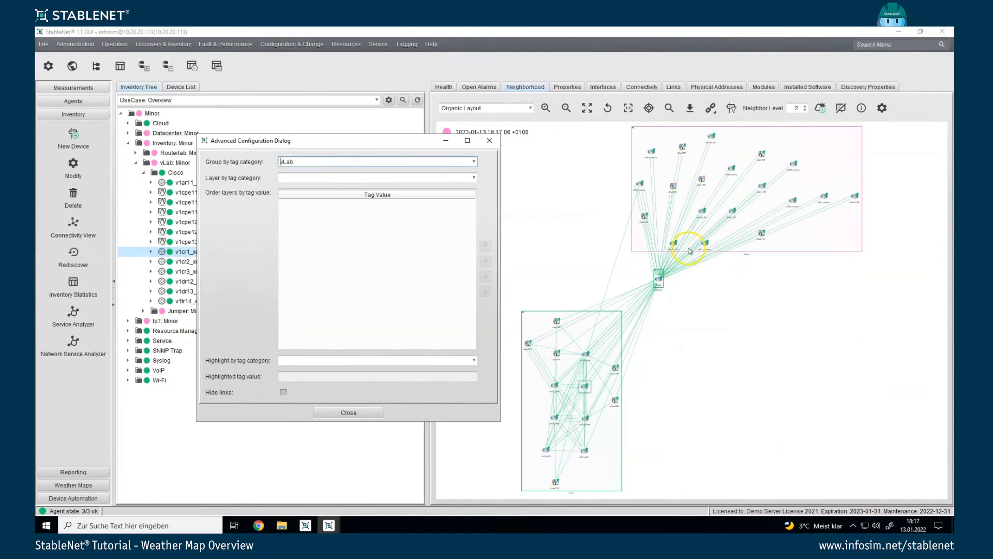
# Inspect the Backbone and Cisco groups up close on the neighborhood map, ending with the whole map in view
pyautogui.press('Escape')
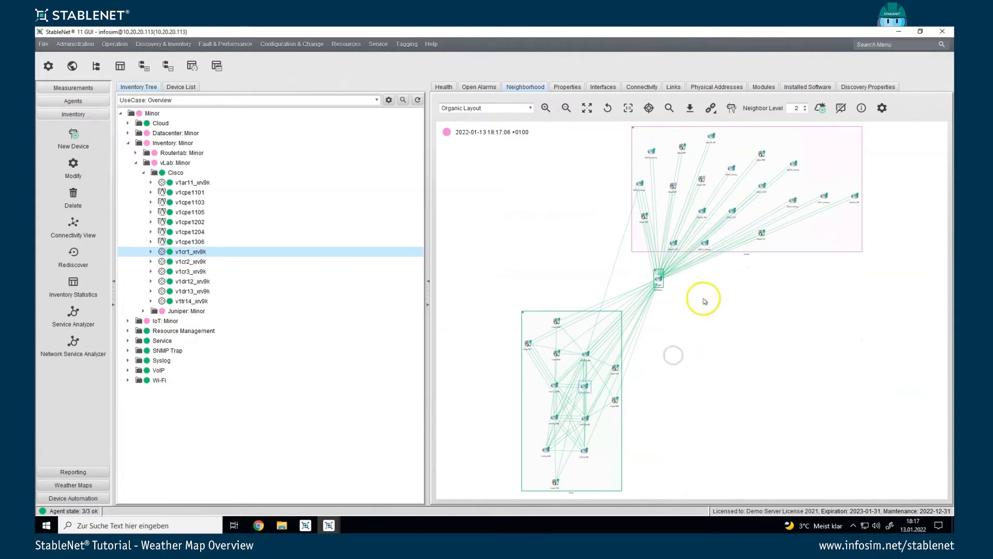
pyautogui.scroll(5, 743, 277)
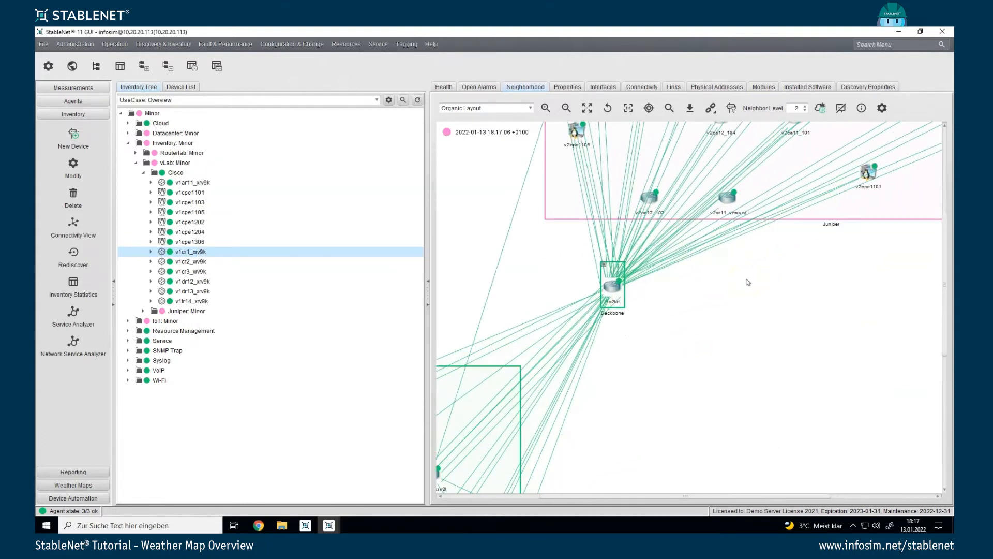
pyautogui.scroll(1, 828, 266)
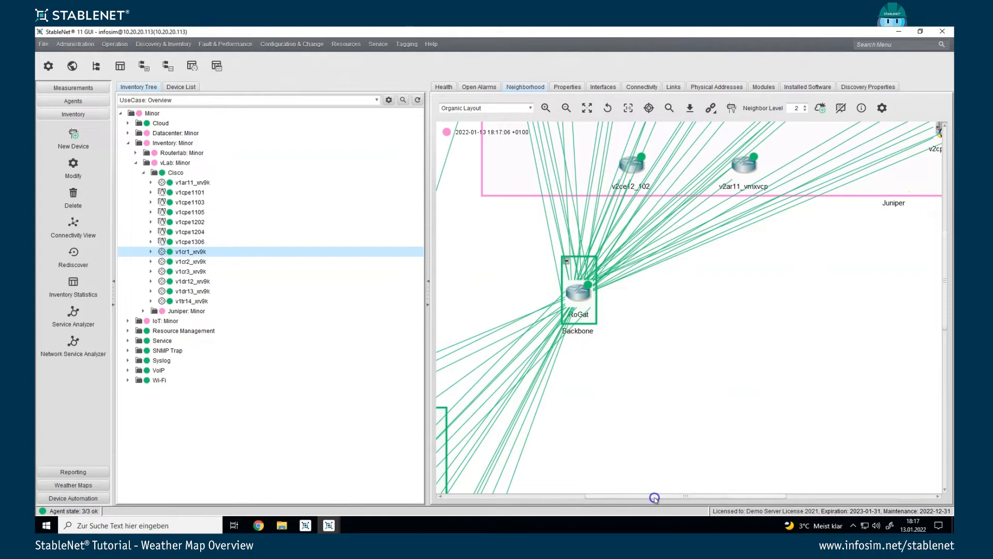
pyautogui.moveTo(655, 496); pyautogui.dragTo(527, 517)
pyautogui.moveTo(945, 277); pyautogui.dragTo(917, 446)
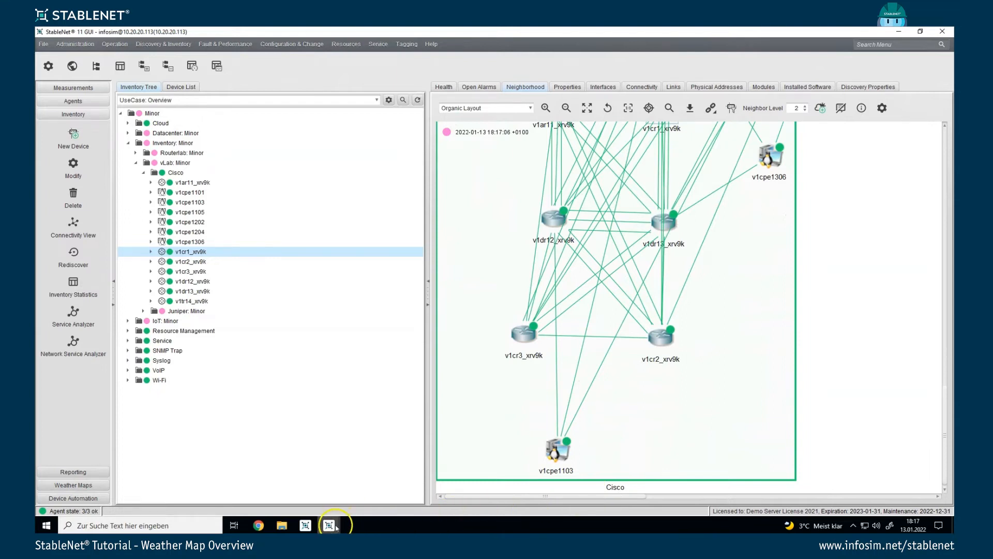
pyautogui.moveTo(329, 525)
pyautogui.click(371, 493)
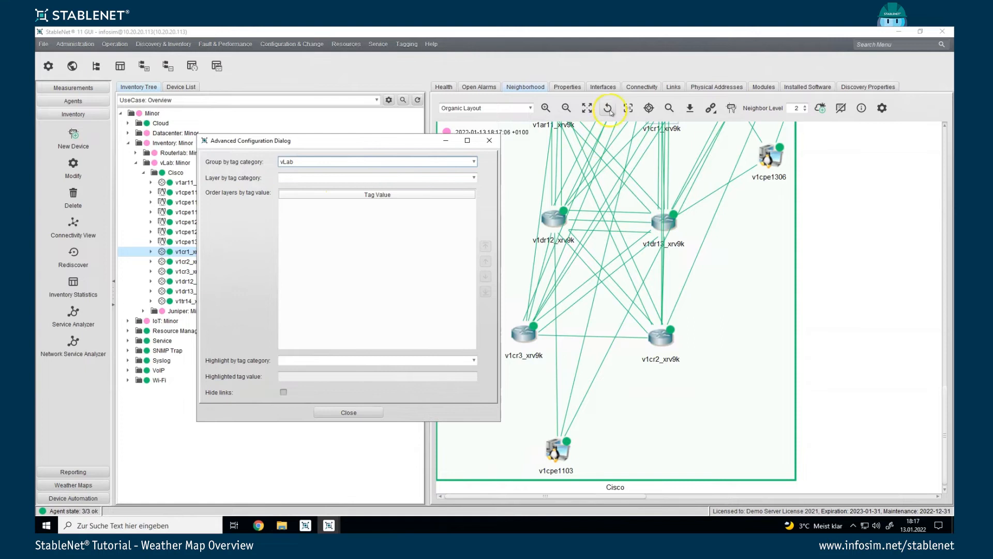
pyautogui.click(593, 108)
# View the neighborhood map at 100% zoom and fit all items back into view
pyautogui.moveTo(329, 524)
pyautogui.click(366, 498)
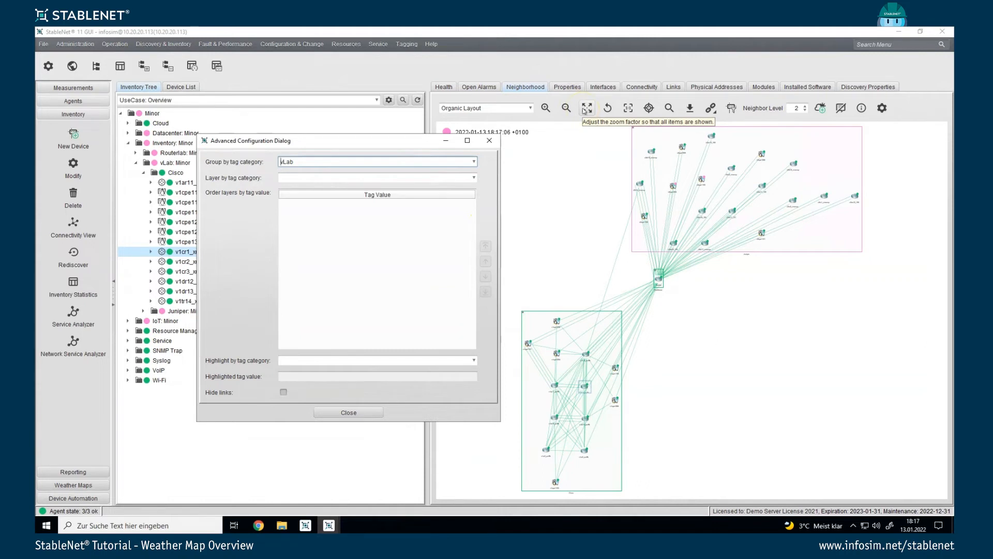
pyautogui.click(546, 109)
pyautogui.click(571, 113)
pyautogui.click(548, 110)
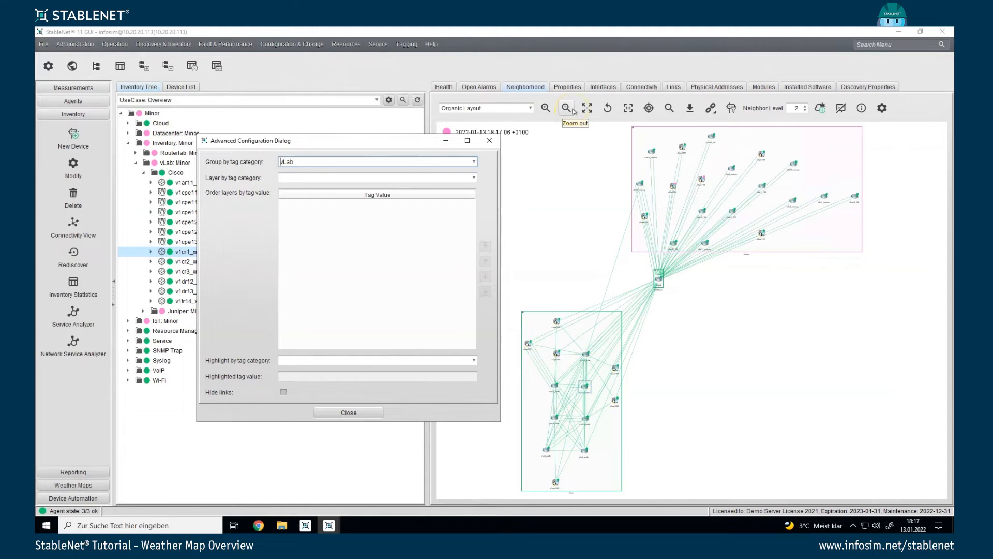
pyautogui.click(609, 108)
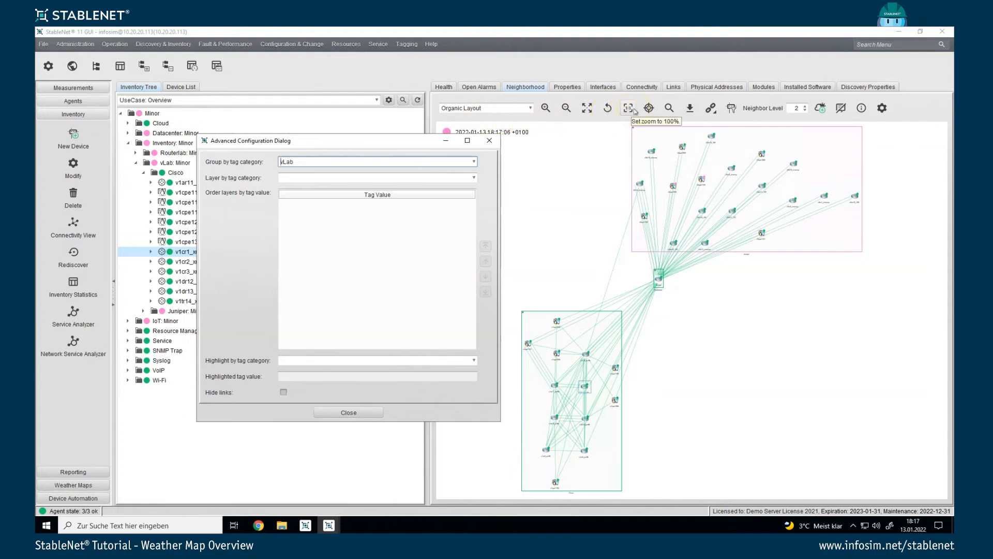
pyautogui.click(634, 110)
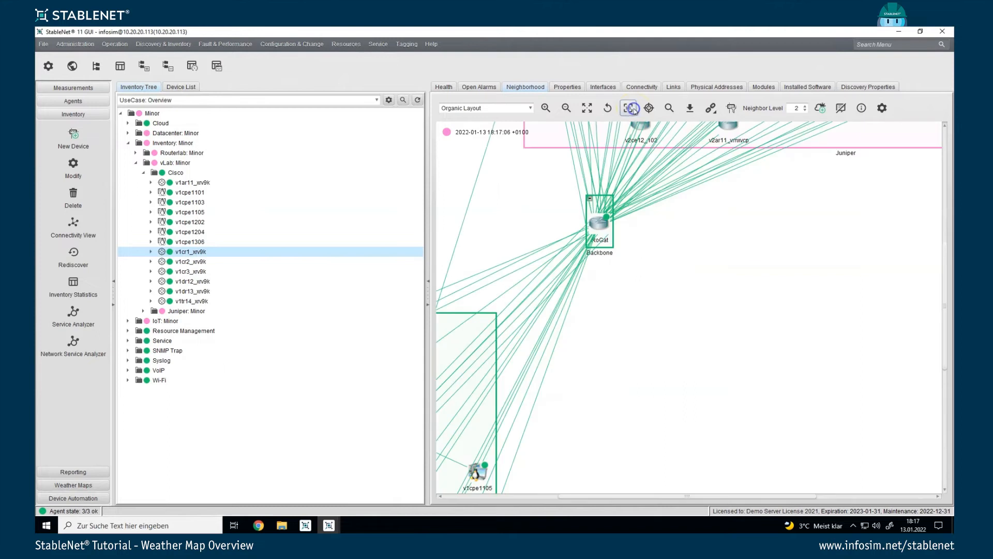
pyautogui.click(587, 109)
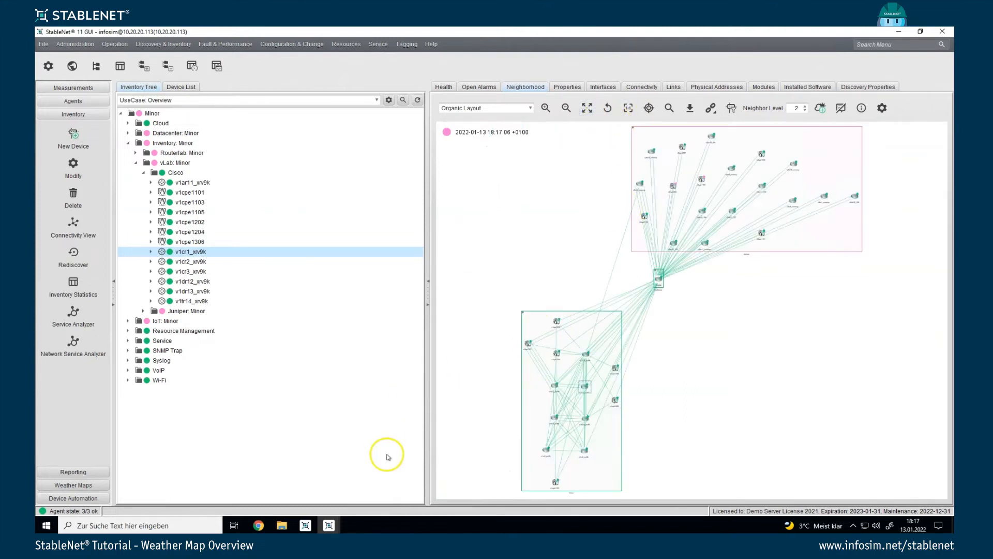
# Bring the neighborhood map's Advanced Configuration dialog back up
pyautogui.click(339, 523)
pyautogui.click(379, 484)
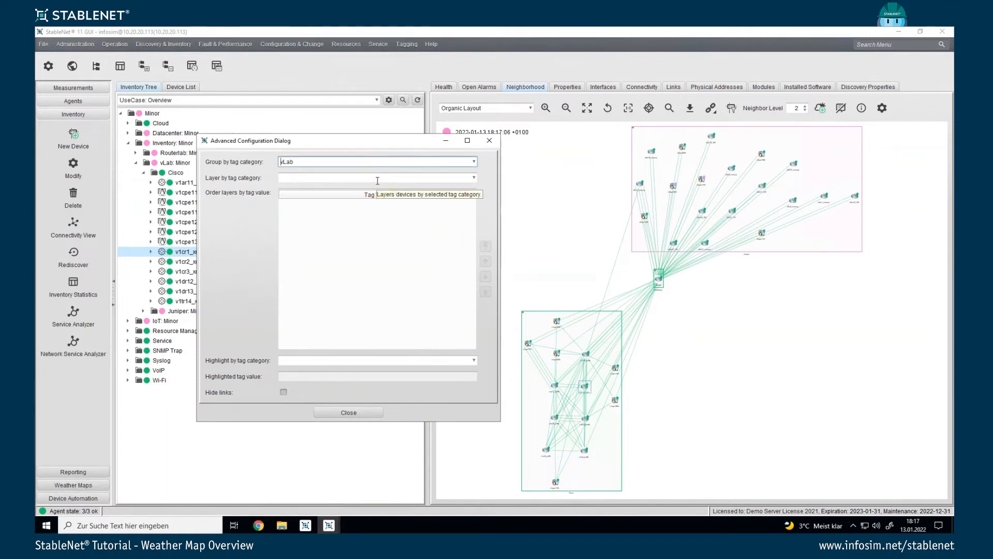
pyautogui.click(317, 164)
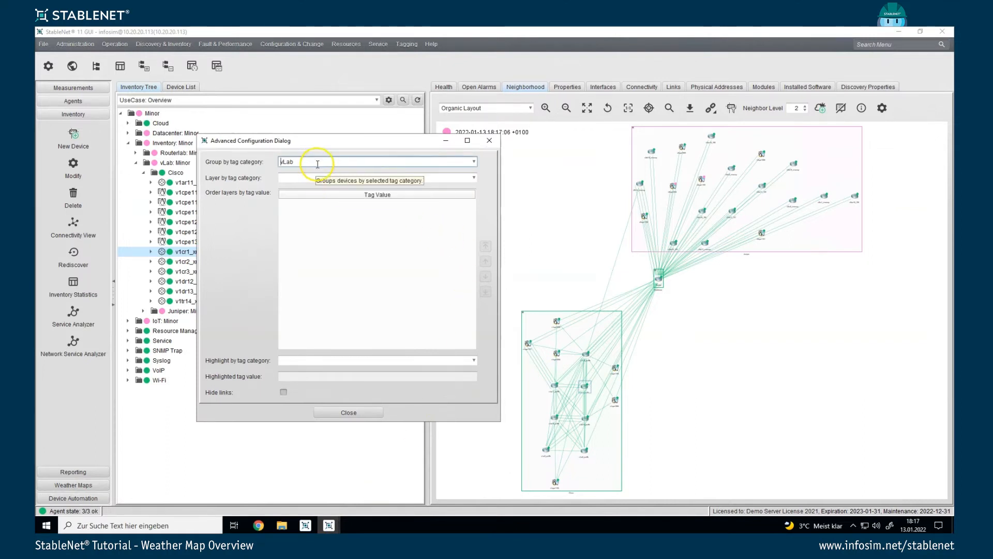
# Layer the neighborhood map's devices by the Device Vendor tag category
pyautogui.click(475, 178)
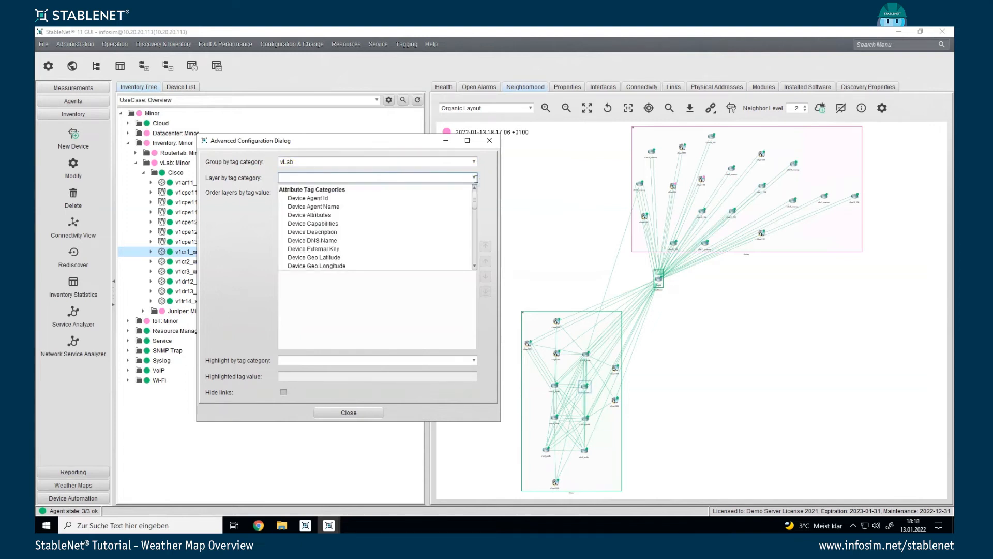
pyautogui.scroll(-6, 437, 220)
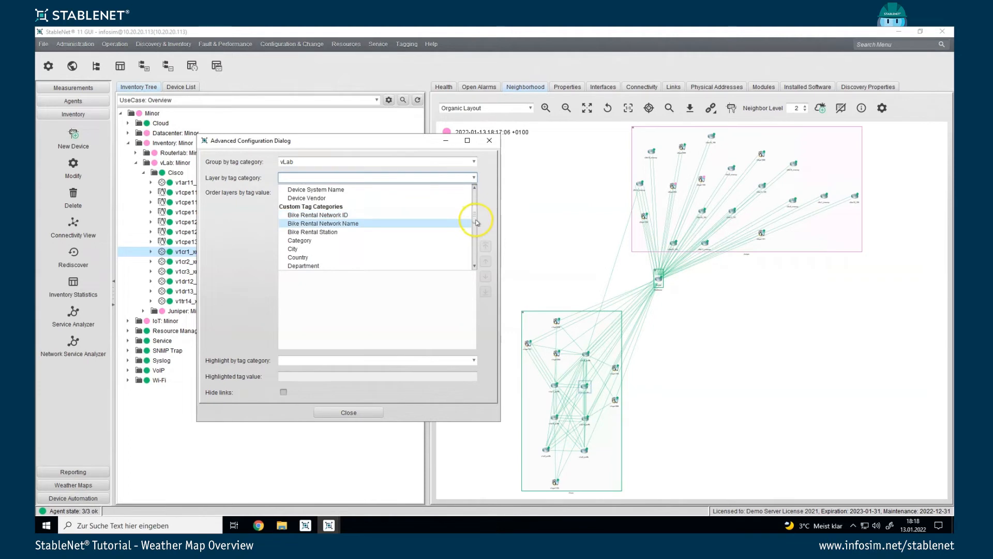
pyautogui.scroll(6, 409, 233)
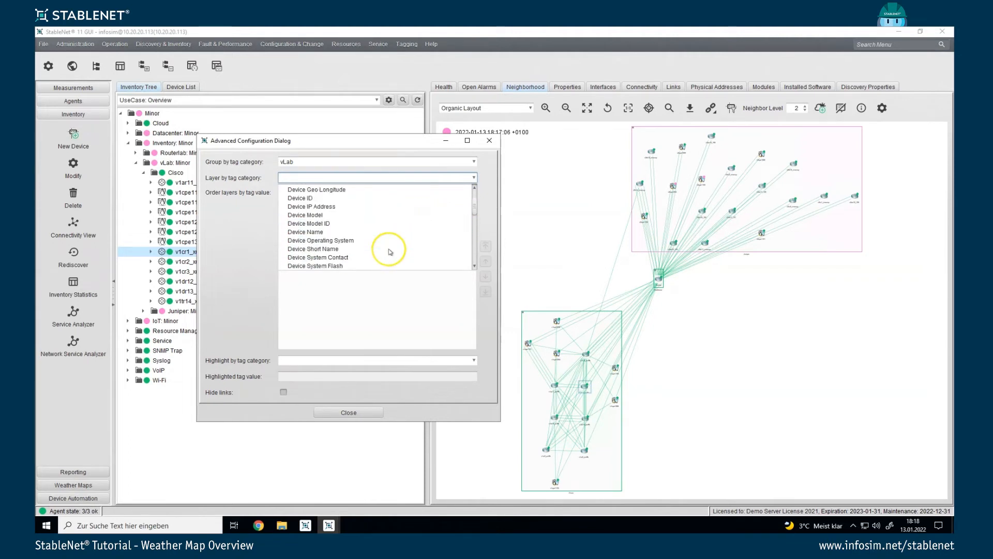
pyautogui.scroll(-5, 362, 248)
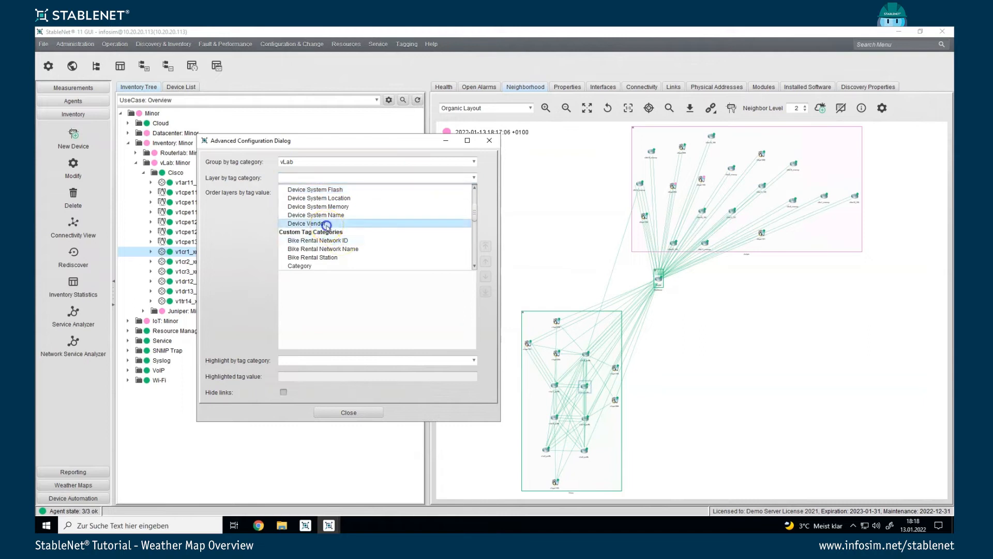
pyautogui.click(326, 223)
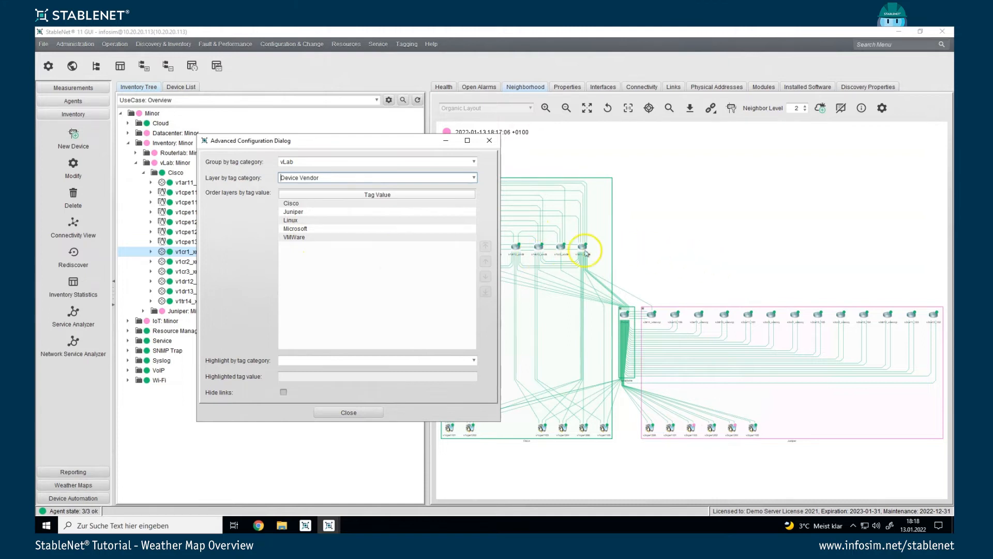
# Review the vendor tag values in the layer order and move the configuration dialog aside to uncover the map
pyautogui.click(291, 205)
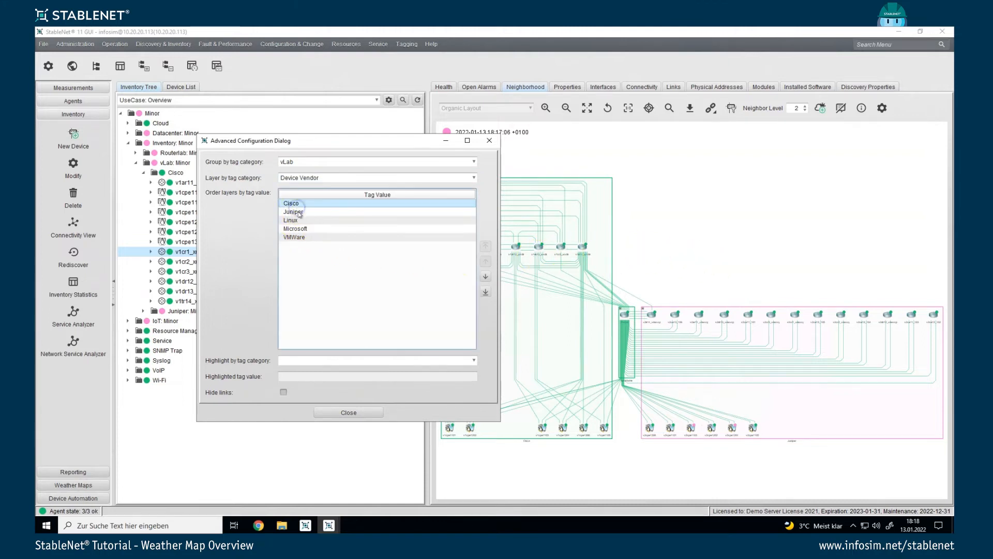
pyautogui.click(301, 213)
pyautogui.click(305, 220)
pyautogui.click(305, 228)
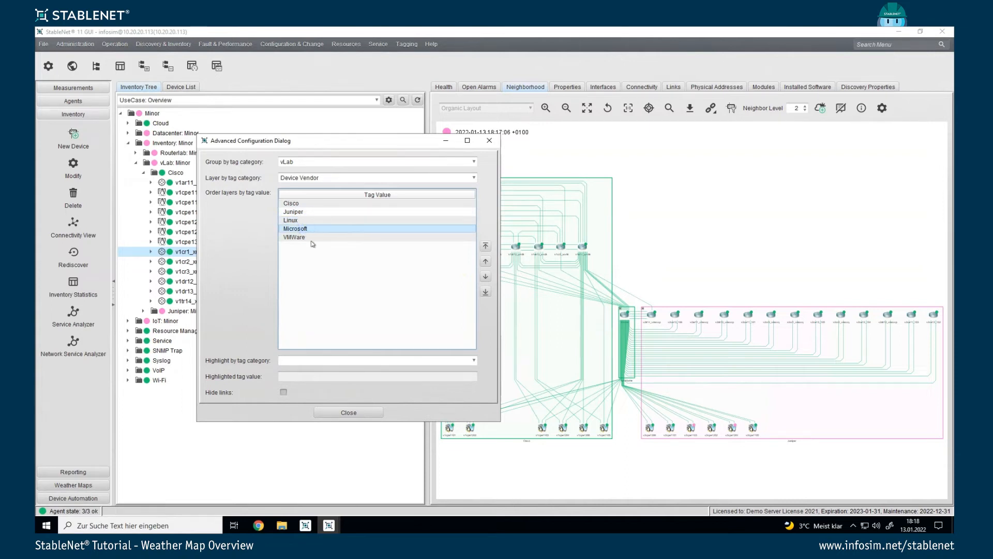
pyautogui.click(311, 239)
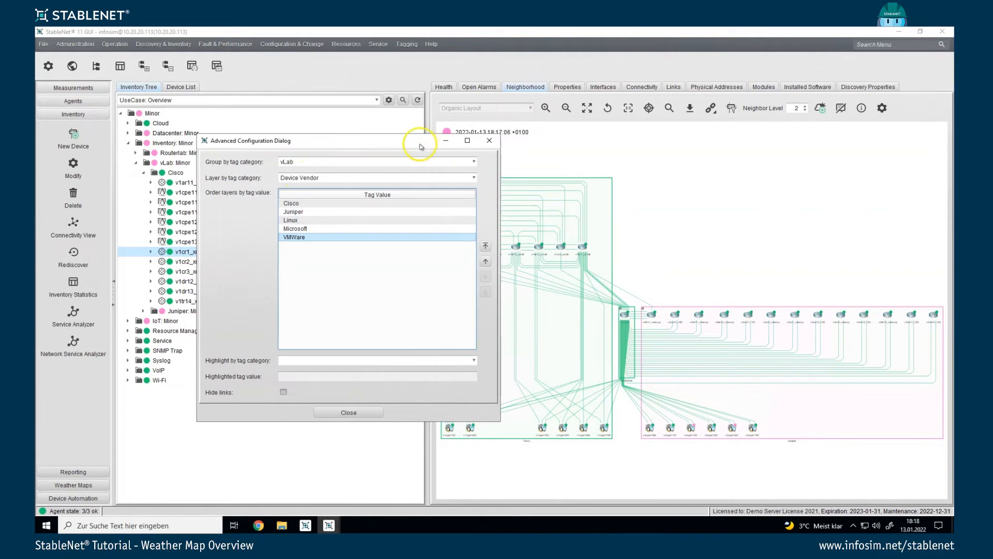
pyautogui.moveTo(420, 146); pyautogui.dragTo(280, 139)
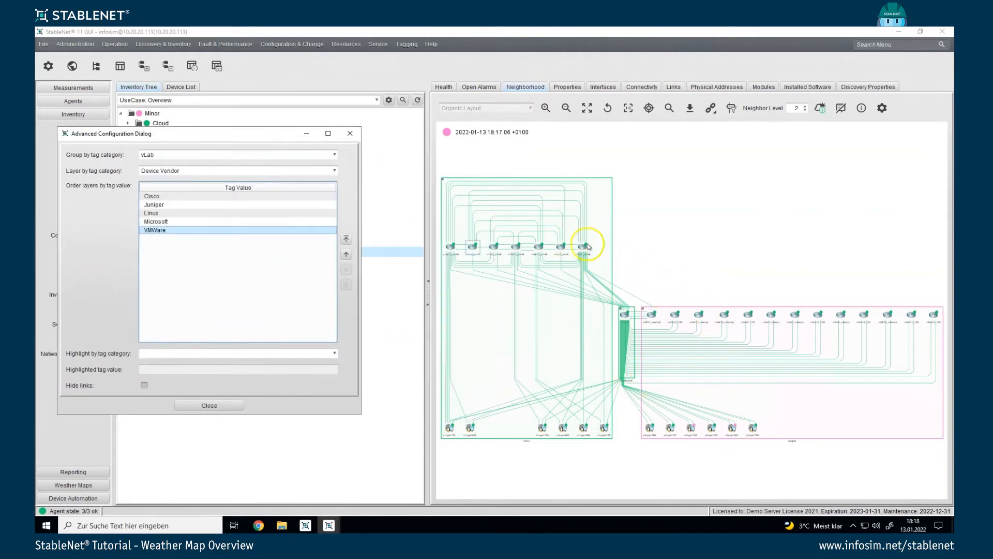
# Change the layer tag category of the neighborhood map to vLab
pyautogui.click(174, 169)
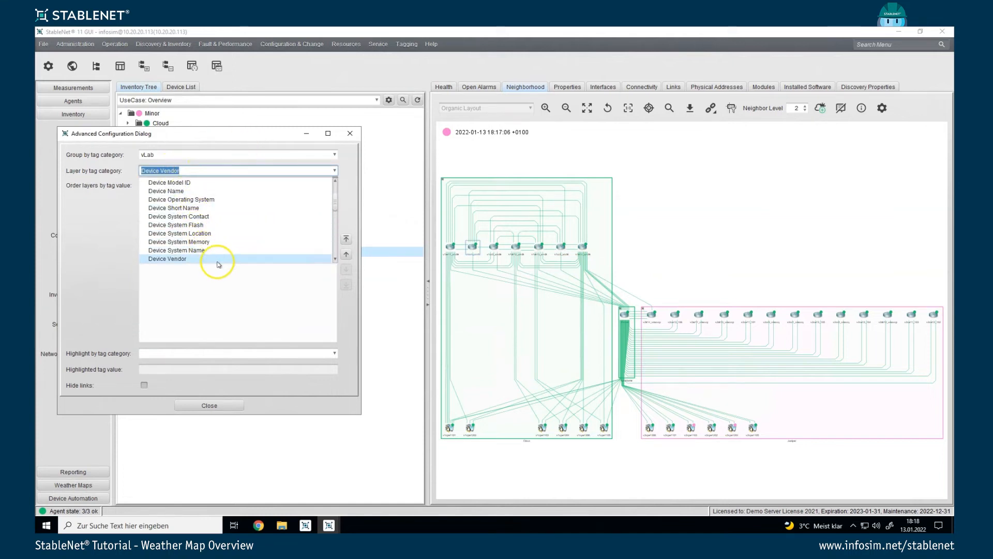
pyautogui.scroll(-10, 217, 252)
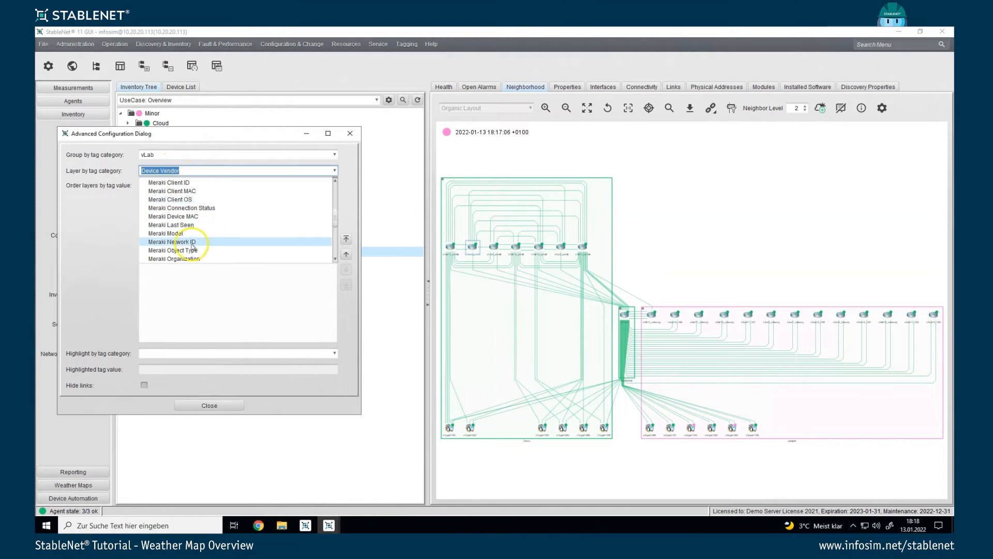
pyautogui.scroll(-6, 192, 243)
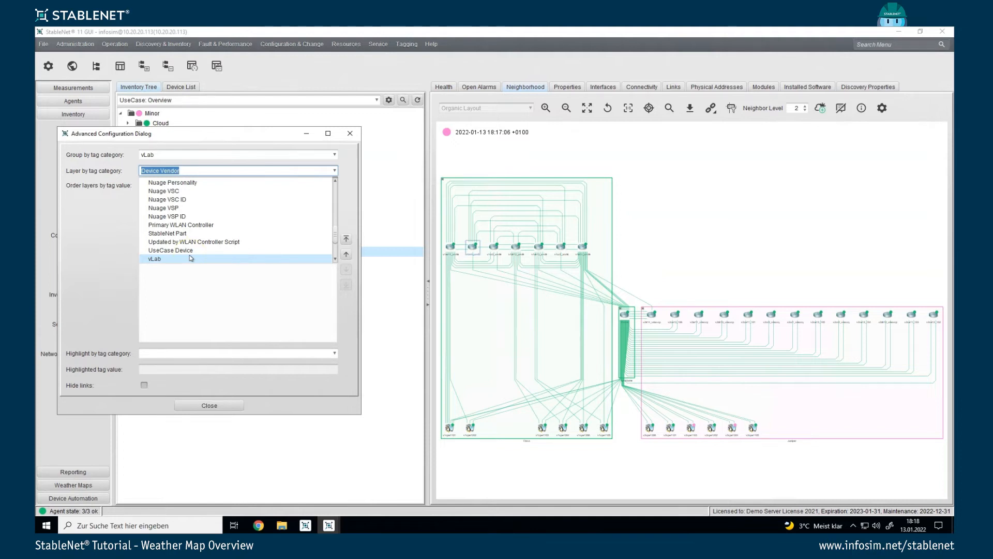
pyautogui.click(191, 258)
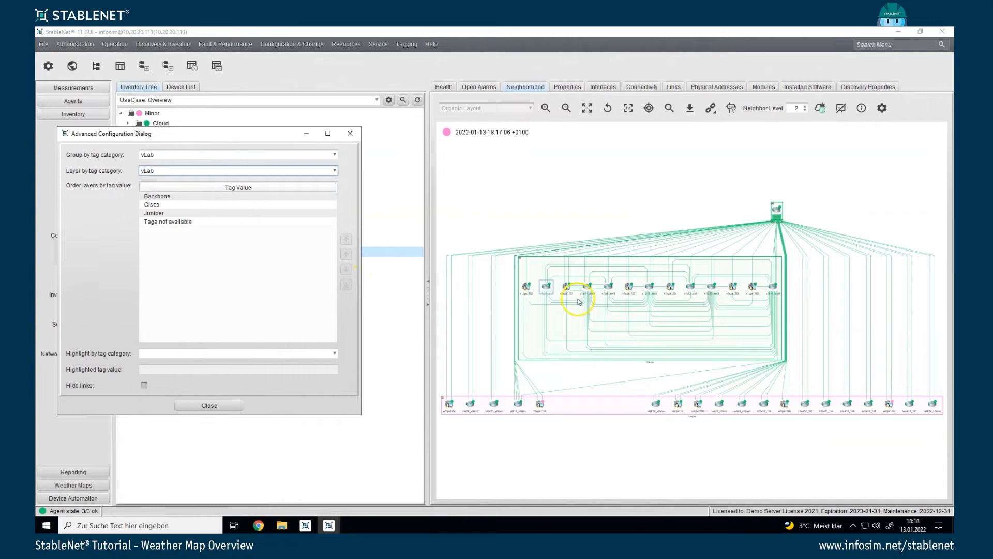
# Examine the vLab tag values in the layer order and compare them with the layers on the map
pyautogui.click(170, 222)
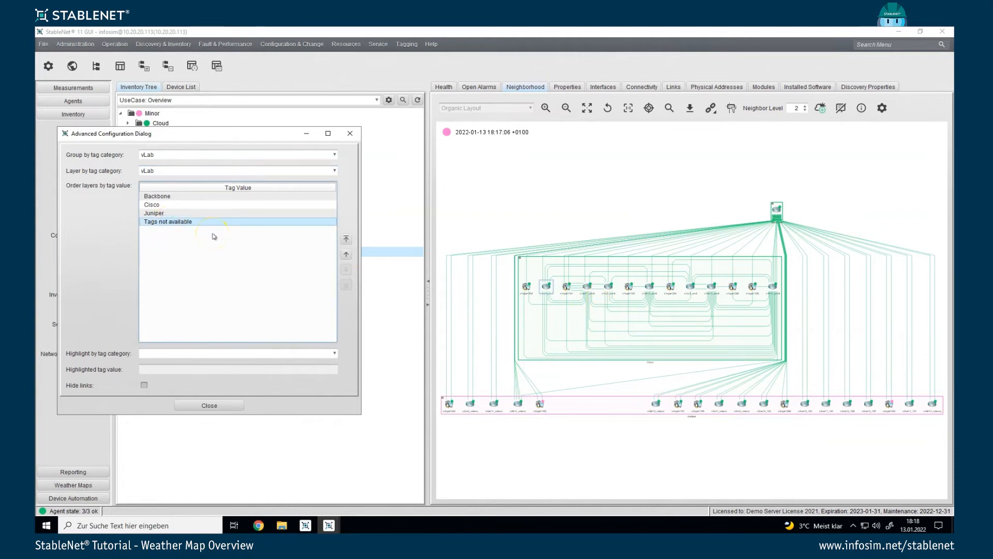
pyautogui.click(178, 212)
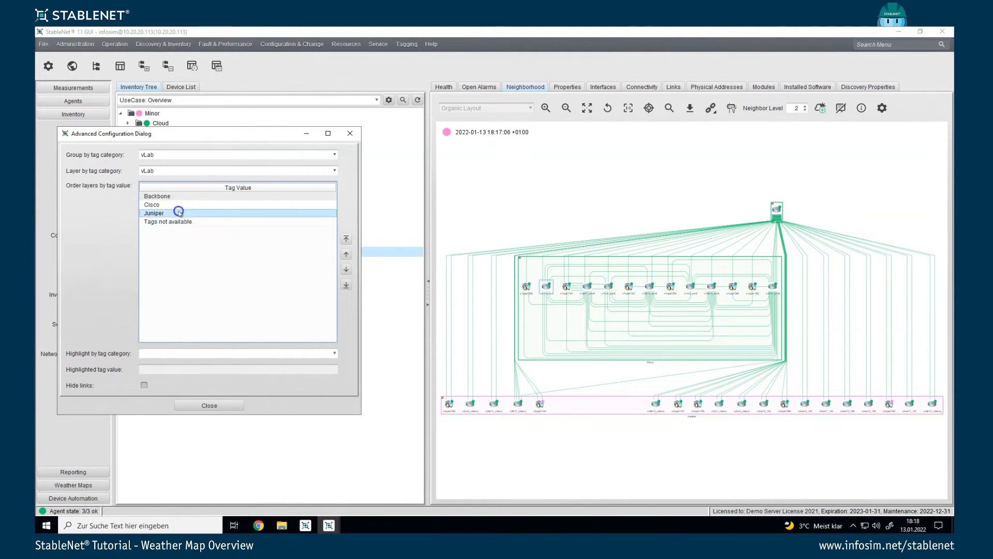
pyautogui.click(178, 198)
pyautogui.click(167, 205)
pyautogui.click(170, 215)
pyautogui.click(155, 221)
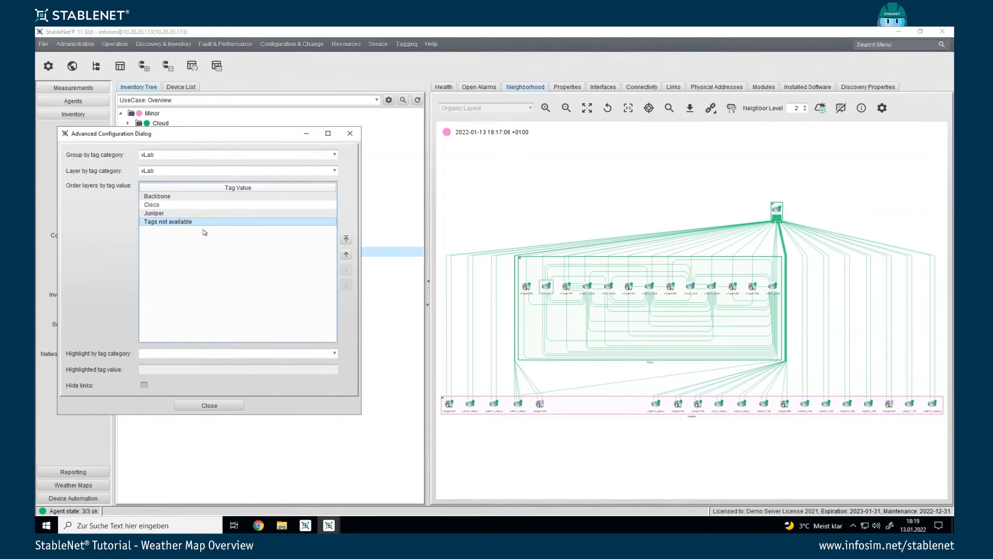
pyautogui.click(167, 205)
pyautogui.click(165, 197)
pyautogui.click(162, 212)
pyautogui.click(163, 205)
# Move the Backbone layer one position down in the layer order so it follows Cisco
pyautogui.click(161, 197)
pyautogui.click(164, 206)
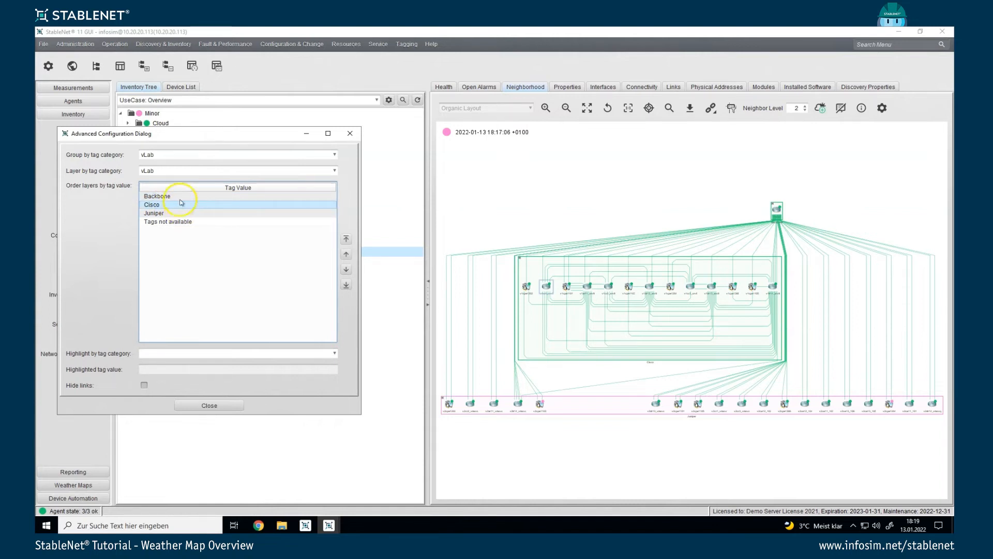
pyautogui.click(181, 196)
pyautogui.click(345, 270)
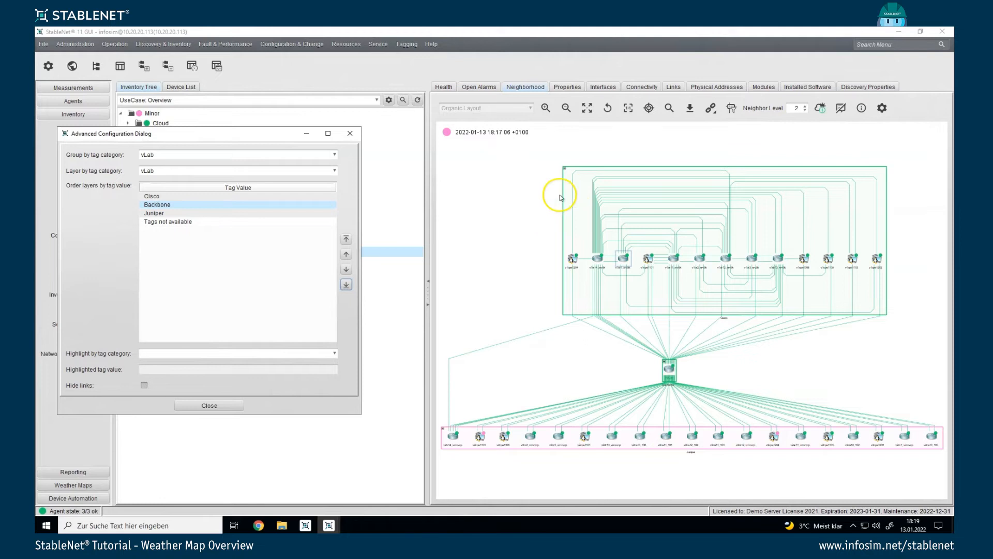
# Show the map's link settings and try Combine All Links and Combine Group Links, ending with the link type All Links
pyautogui.click(715, 114)
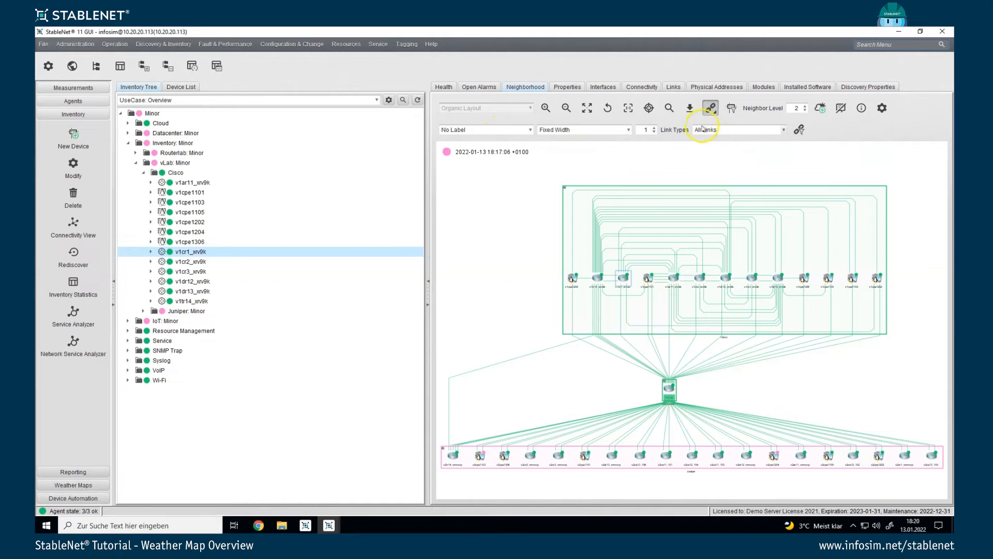
pyautogui.click(703, 130)
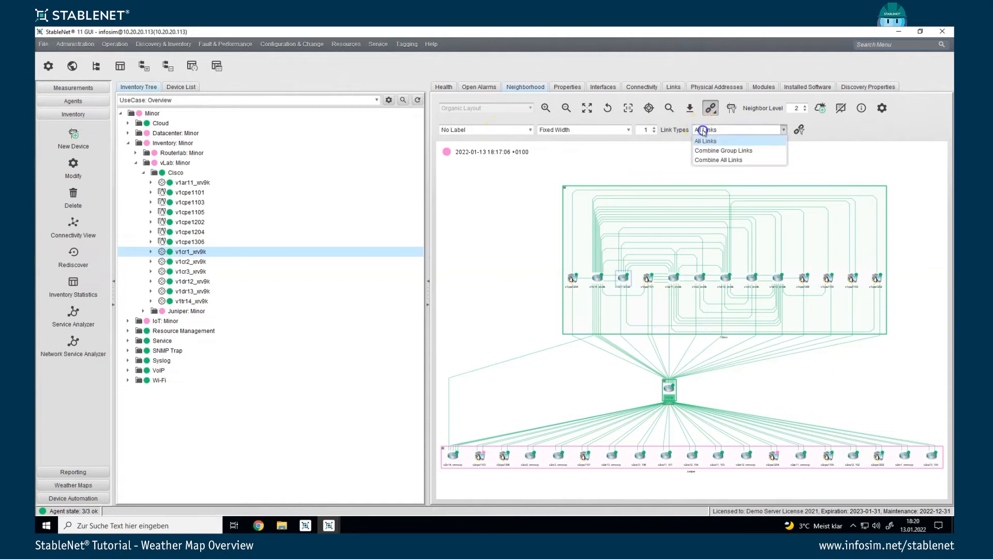
pyautogui.click(708, 160)
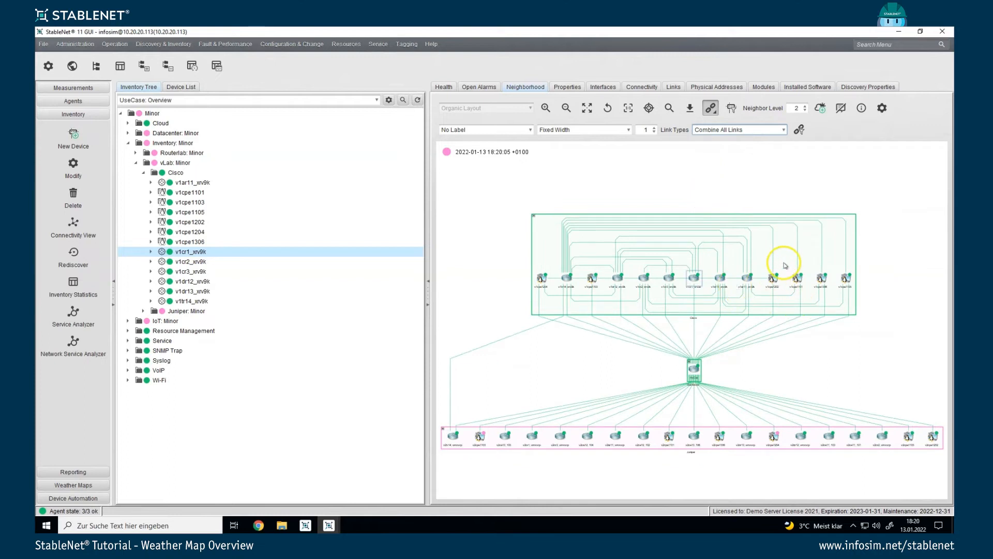
pyautogui.moveTo(785, 266)
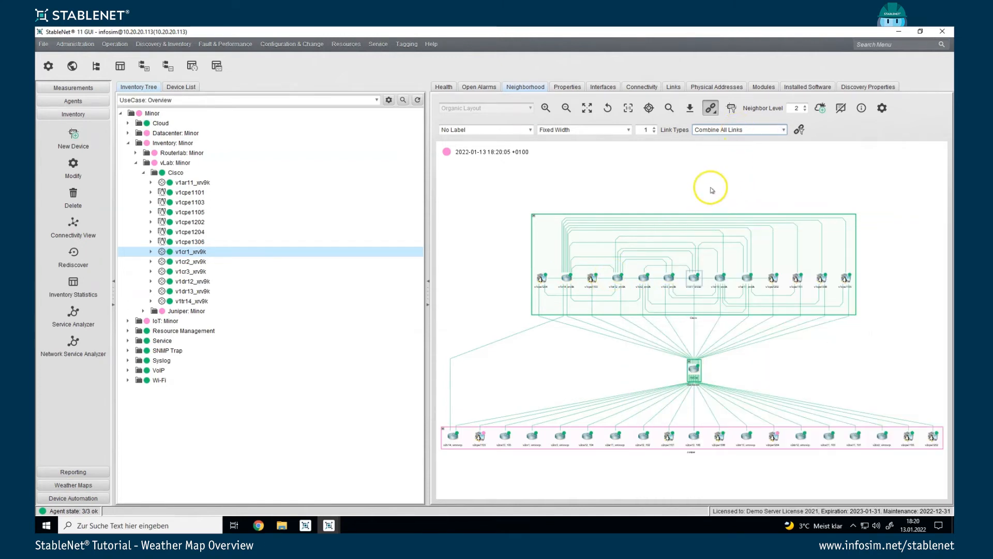
pyautogui.click(718, 130)
pyautogui.click(712, 153)
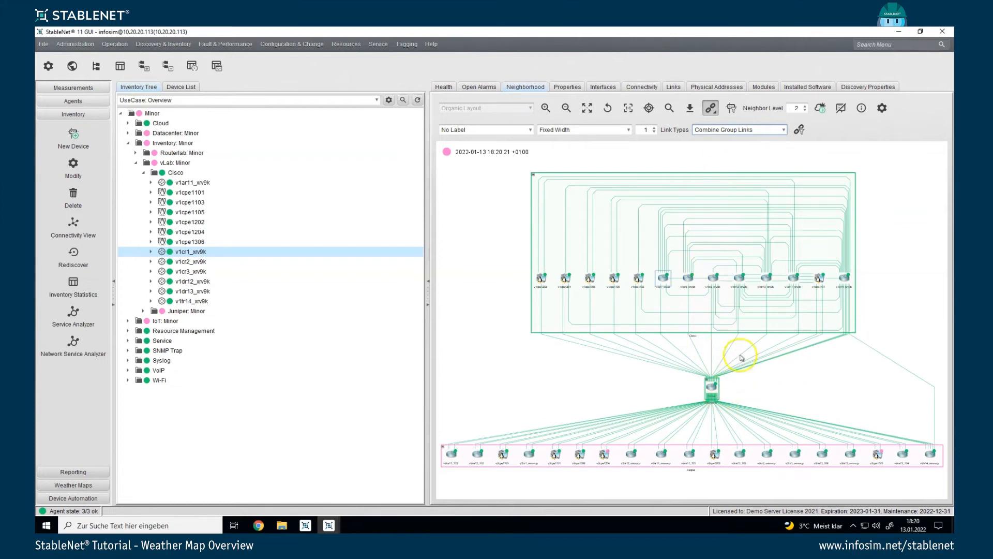
pyautogui.click(738, 129)
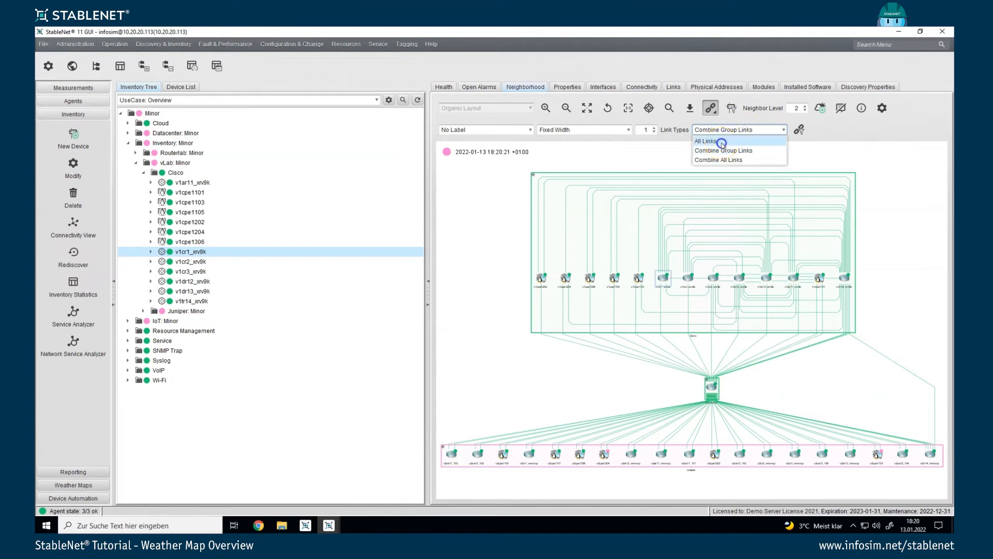
pyautogui.click(722, 140)
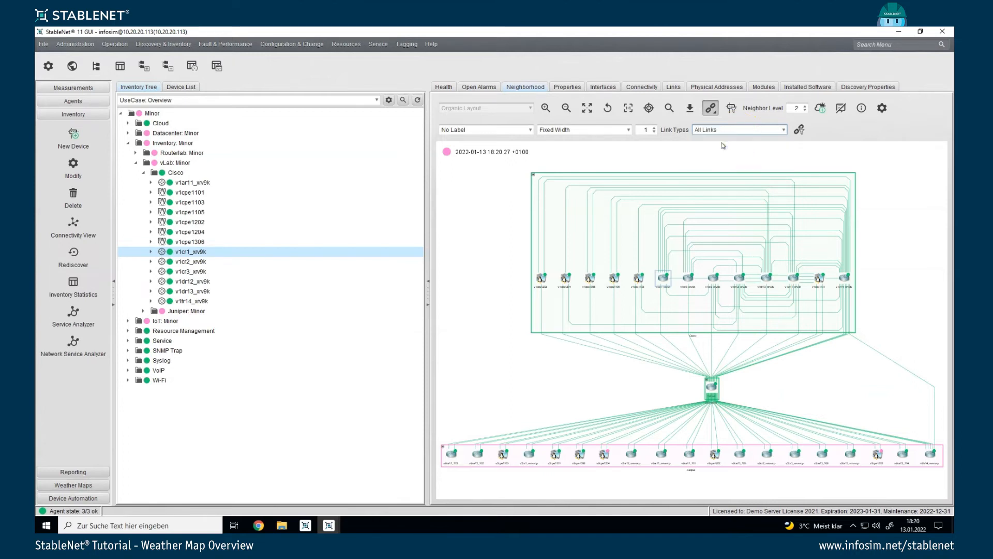
# Try a fixed link width of 3 and a link width based on Interface Bandwidth
pyautogui.click(655, 129)
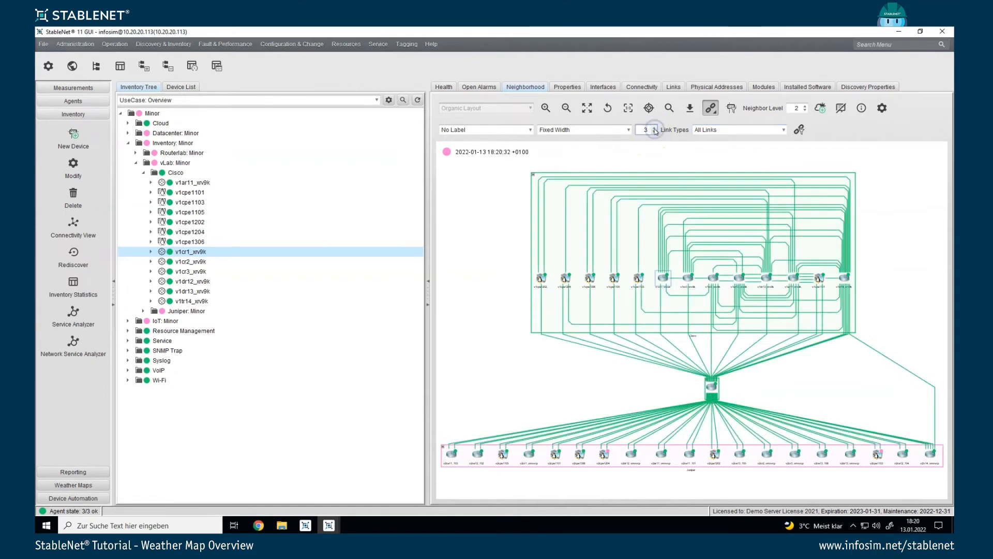
pyautogui.click(600, 129)
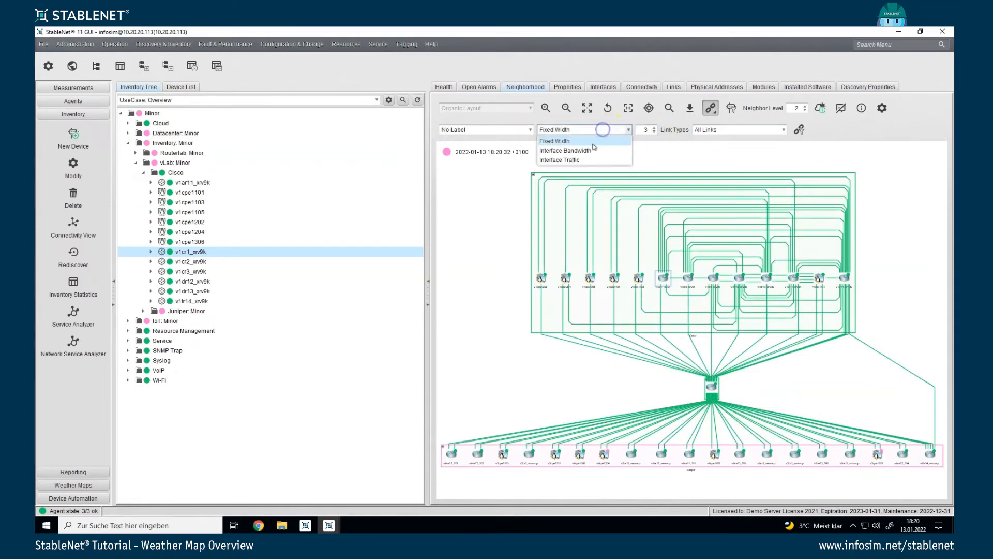
pyautogui.click(591, 150)
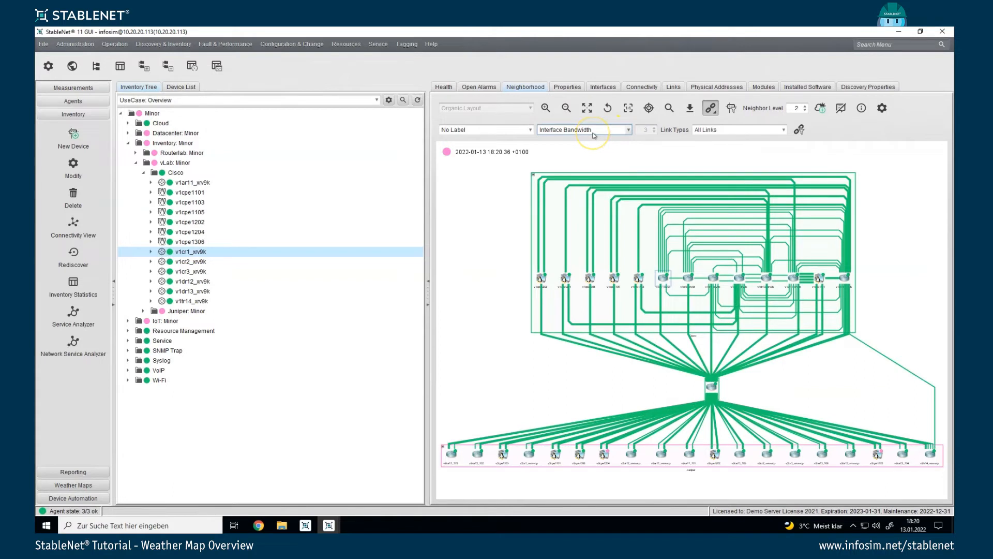
# Base the link width on Interface Traffic and set its width value to 2
pyautogui.click(592, 130)
pyautogui.click(586, 159)
pyautogui.click(654, 133)
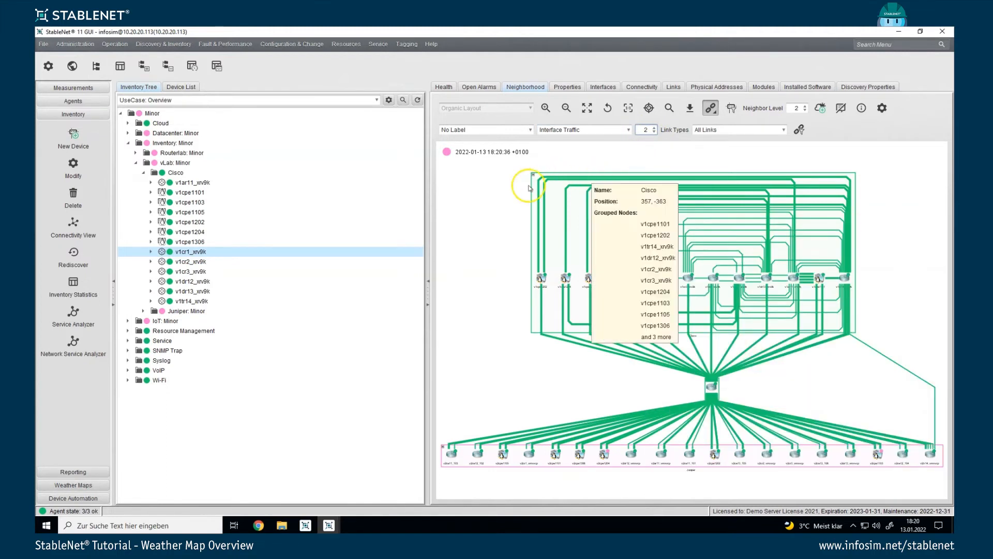
# Try labeling the links with Absolute Traffic (Maximum), then set them back to No Label
pyautogui.click(496, 130)
pyautogui.click(495, 151)
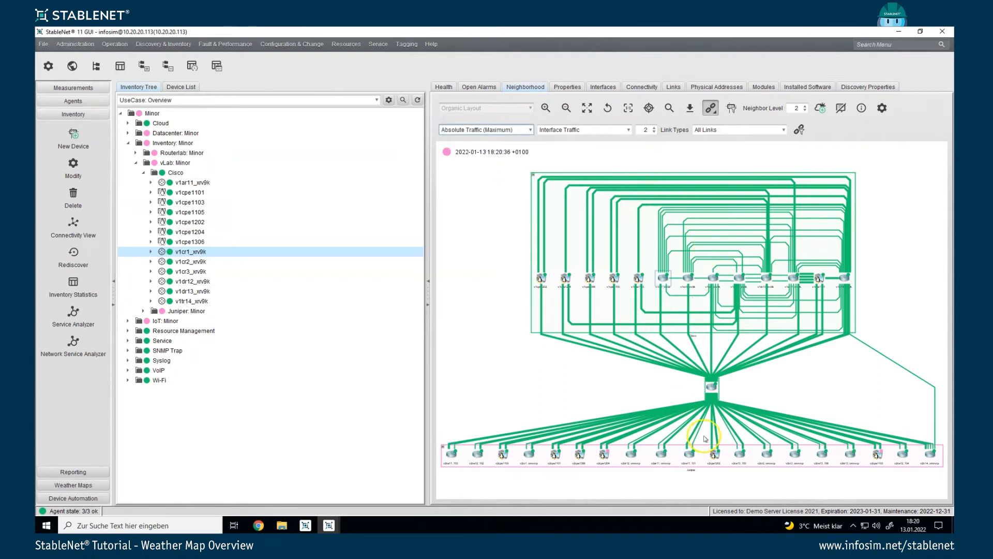
pyautogui.click(468, 131)
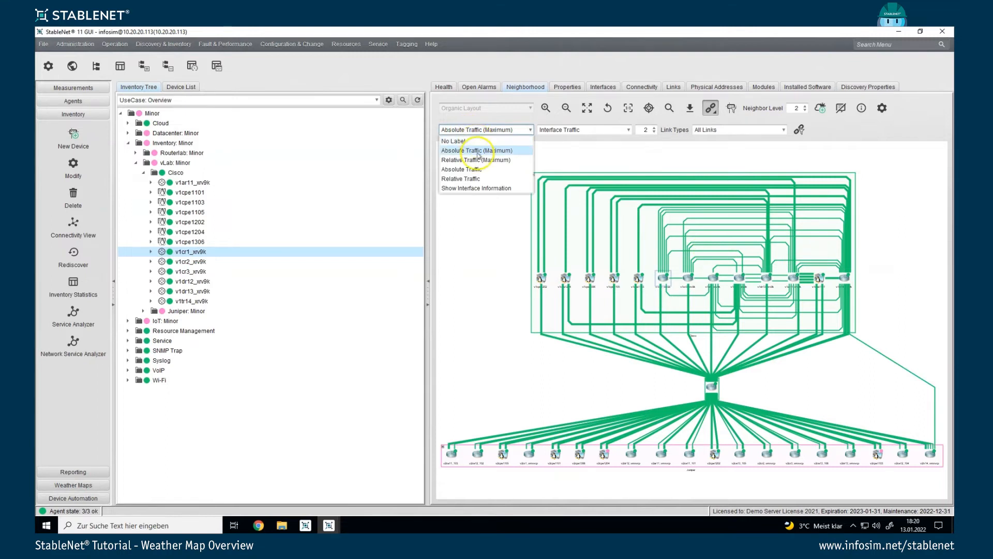
pyautogui.click(468, 143)
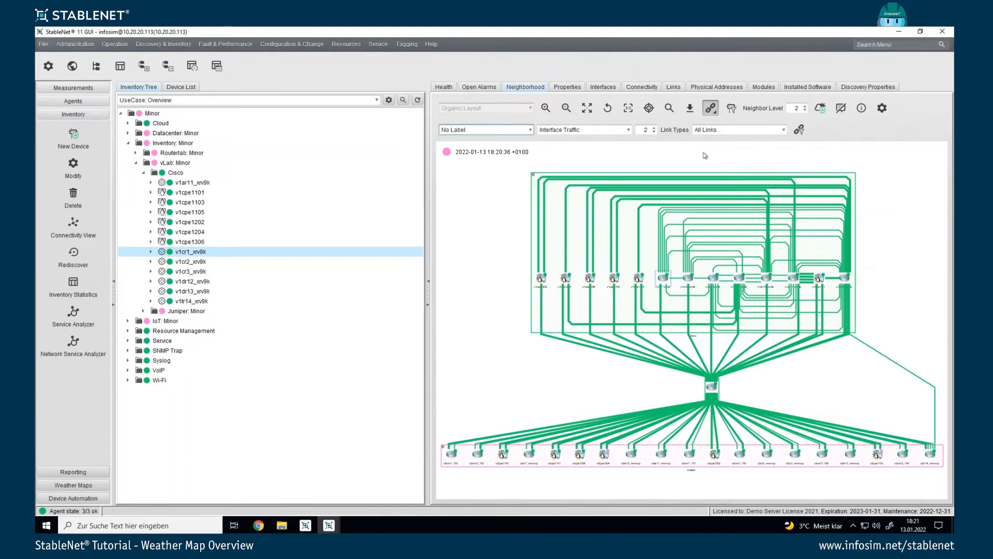
# Review the general settings for adding the neighborhood map as a new weather map, and close the wizard without saving
pyautogui.click(821, 108)
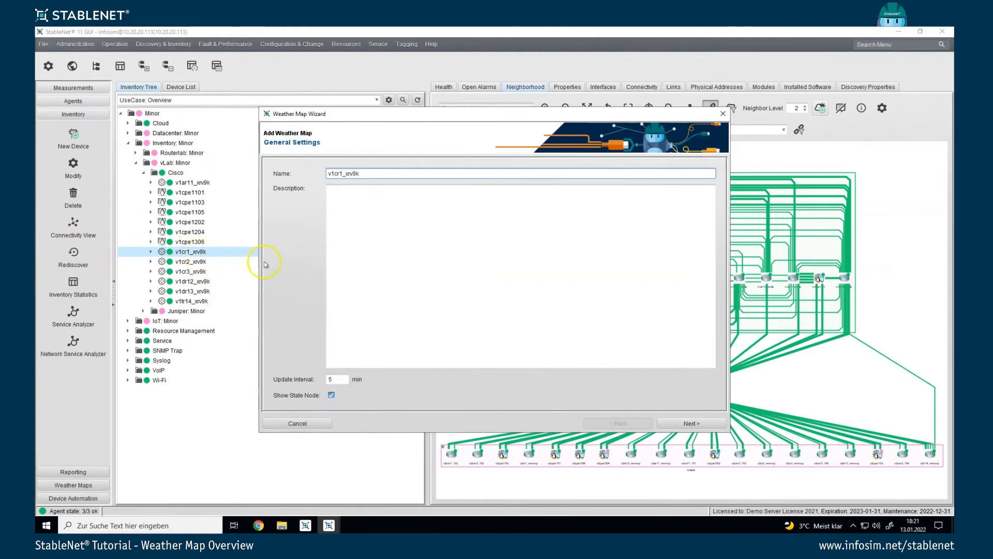
pyautogui.moveTo(369, 174); pyautogui.dragTo(296, 178)
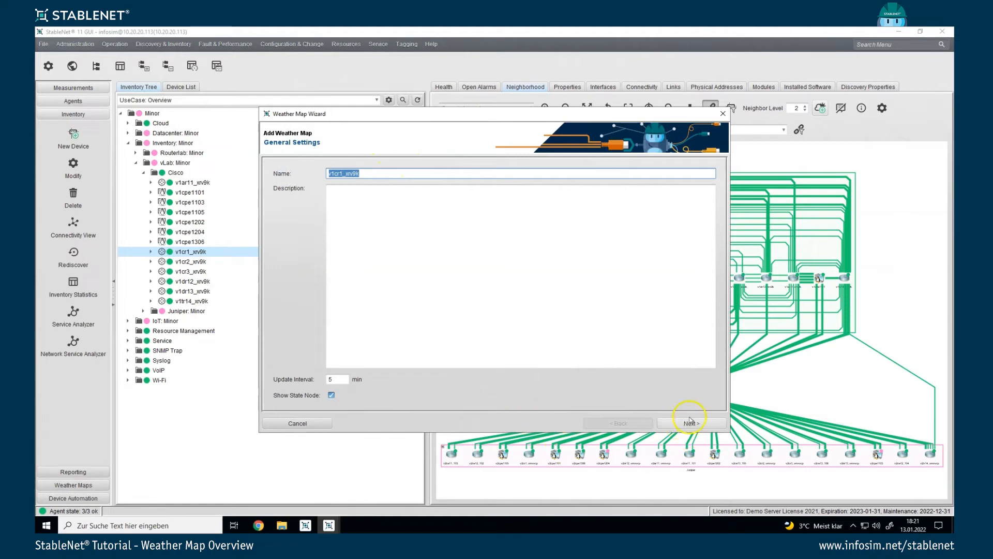
pyautogui.click(315, 424)
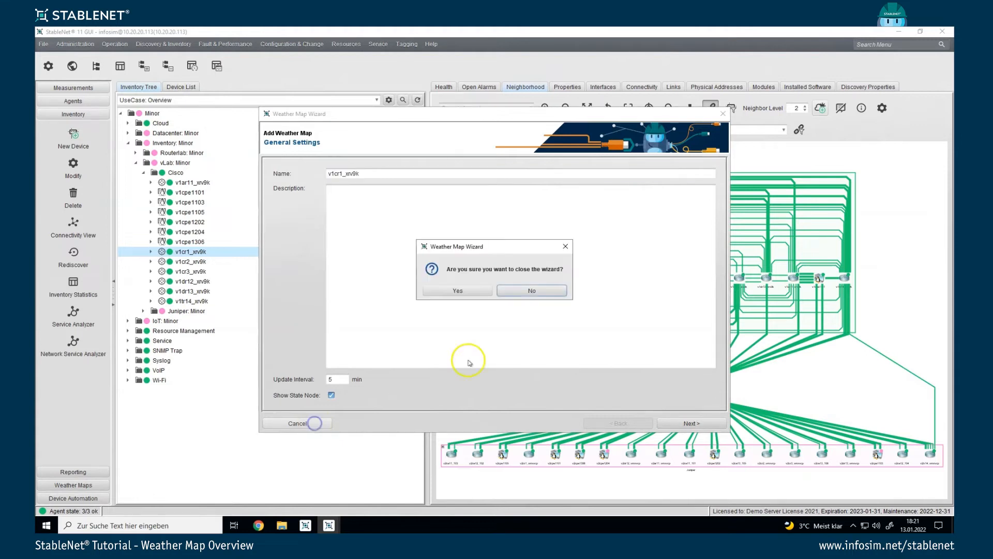
pyautogui.click(493, 291)
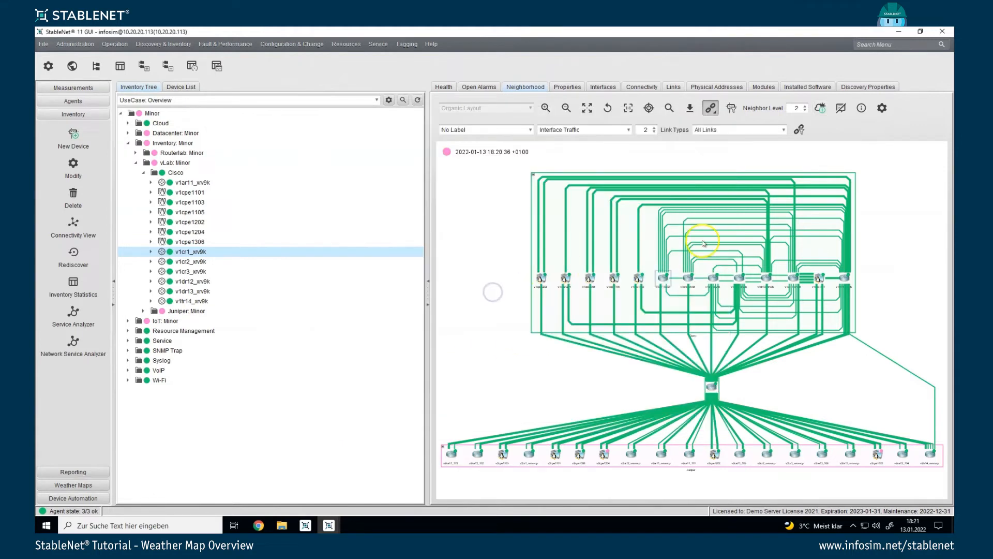
pyautogui.click(720, 225)
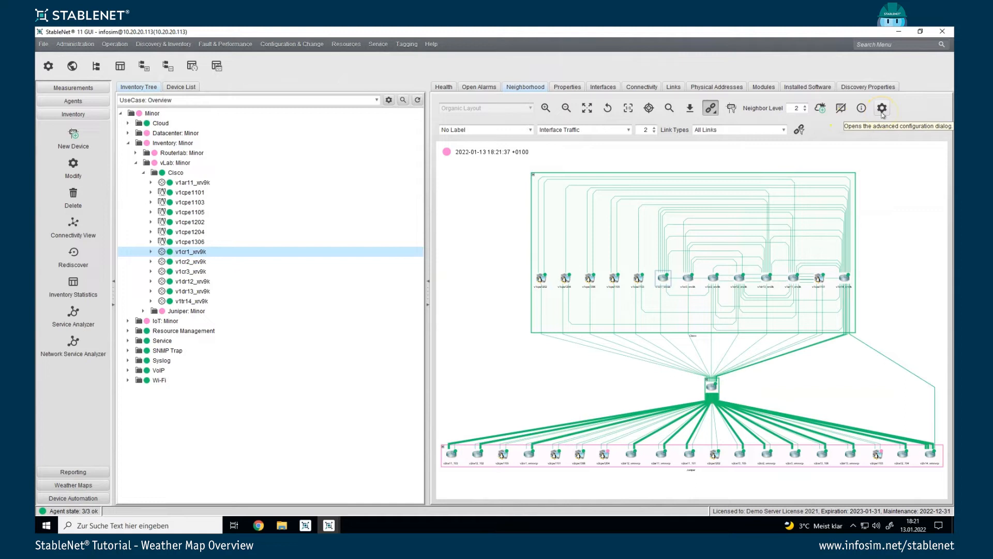
# Display the neighborhood map's overview of active filters, grouping and layering, and hide it again
pyautogui.click(862, 109)
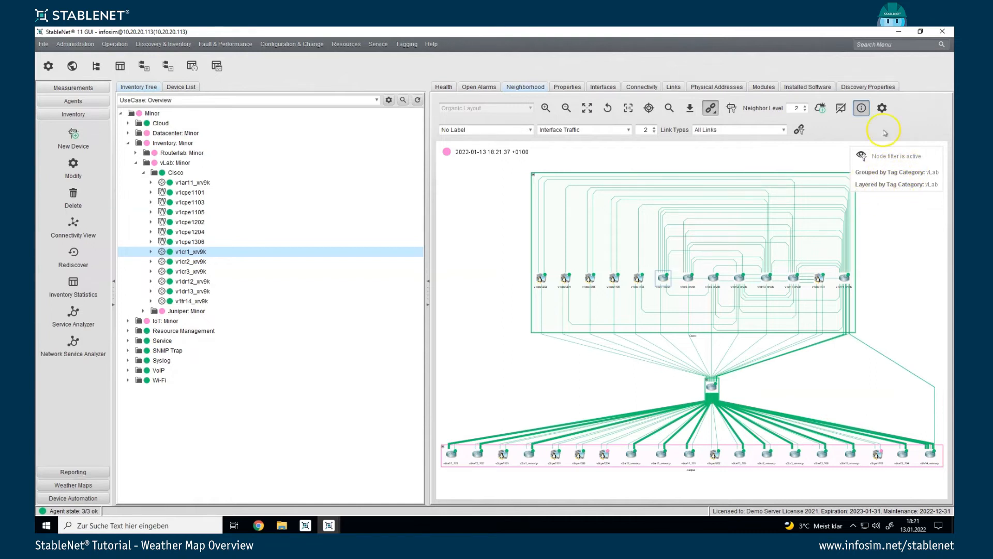
pyautogui.click(860, 110)
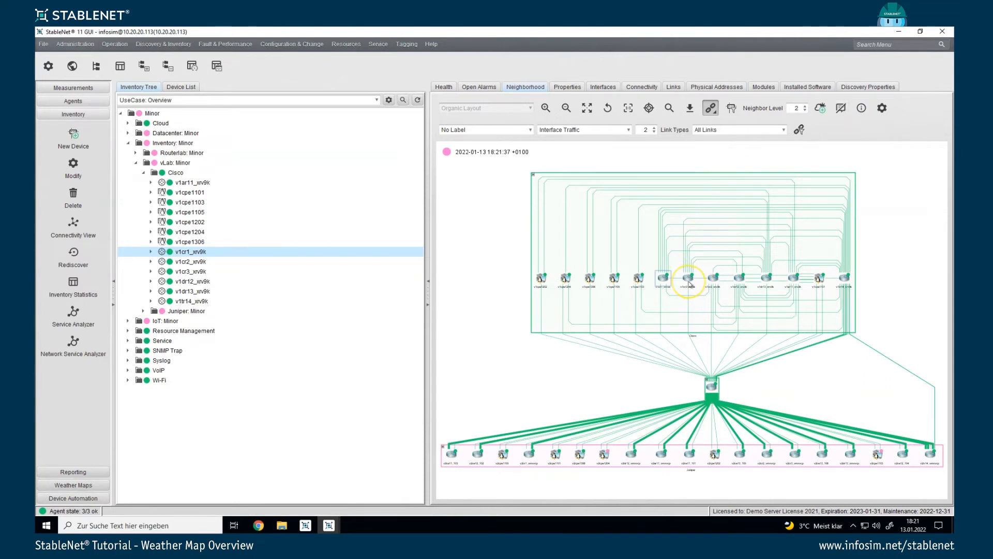
pyautogui.moveTo(690, 284)
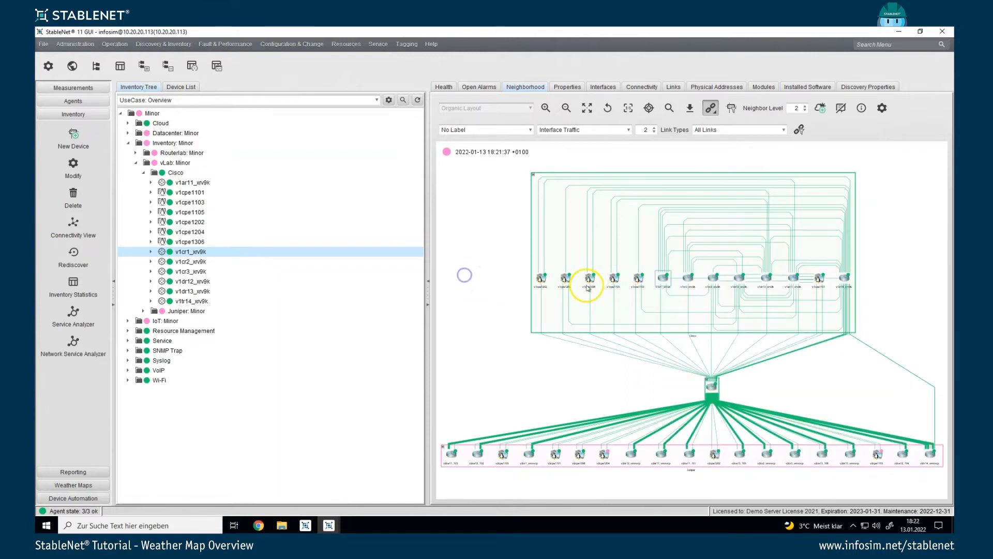
pyautogui.moveTo(590, 282)
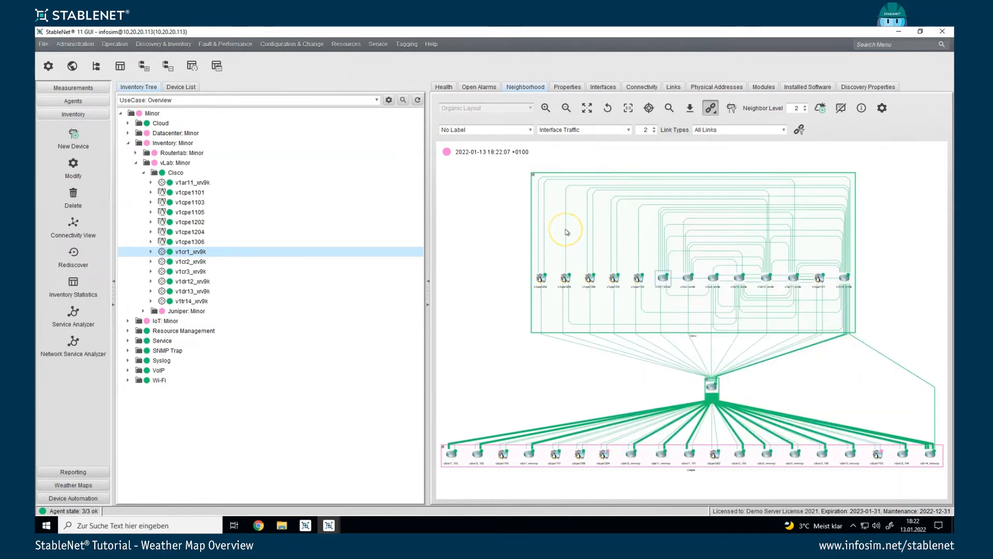
pyautogui.moveTo(566, 232)
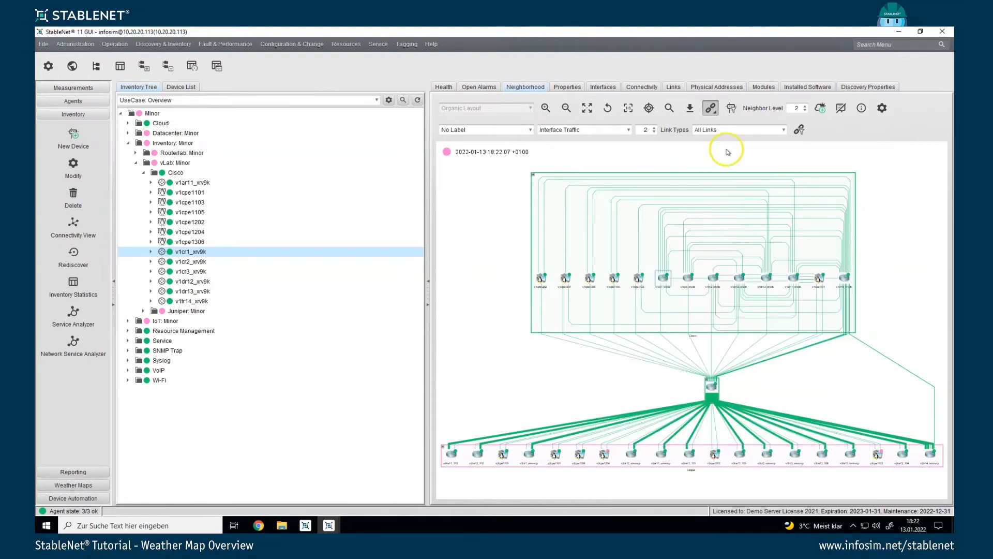
# Set the link type to Combine All Links and view the traffic details of a combined link
pyautogui.click(762, 134)
pyautogui.click(738, 161)
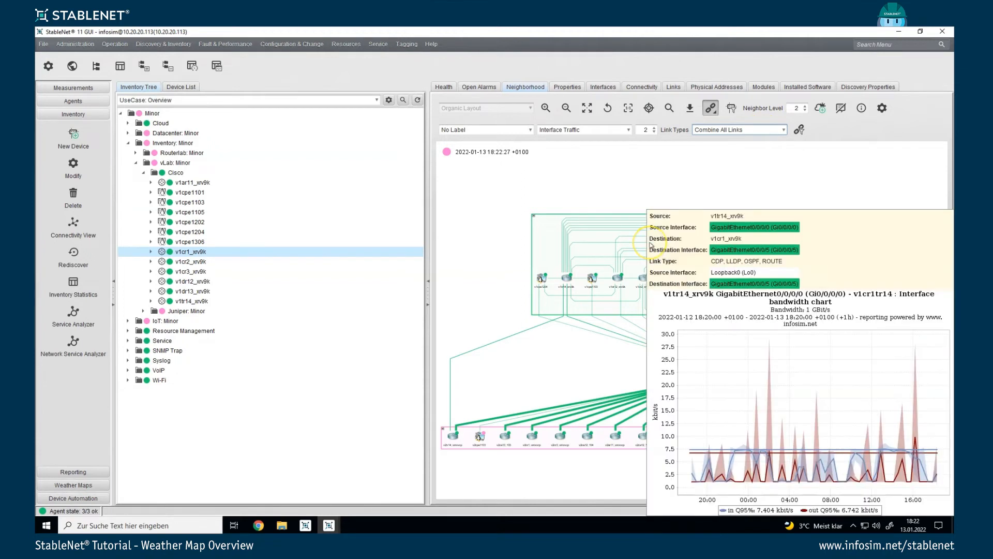
pyautogui.click(636, 261)
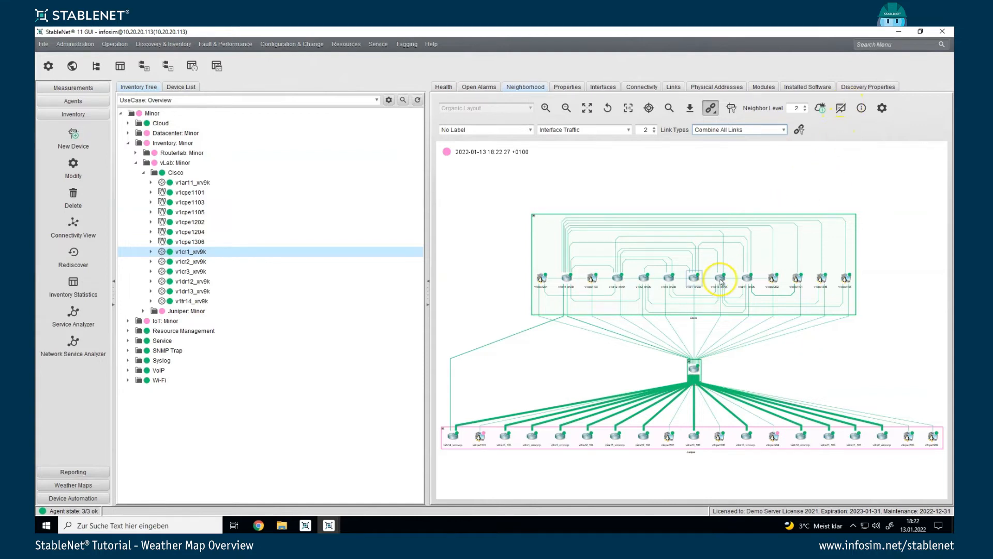
# Turn off the neighborhood map's tooltips and select two adjacent nodes in the upper group one after the other
pyautogui.click(847, 109)
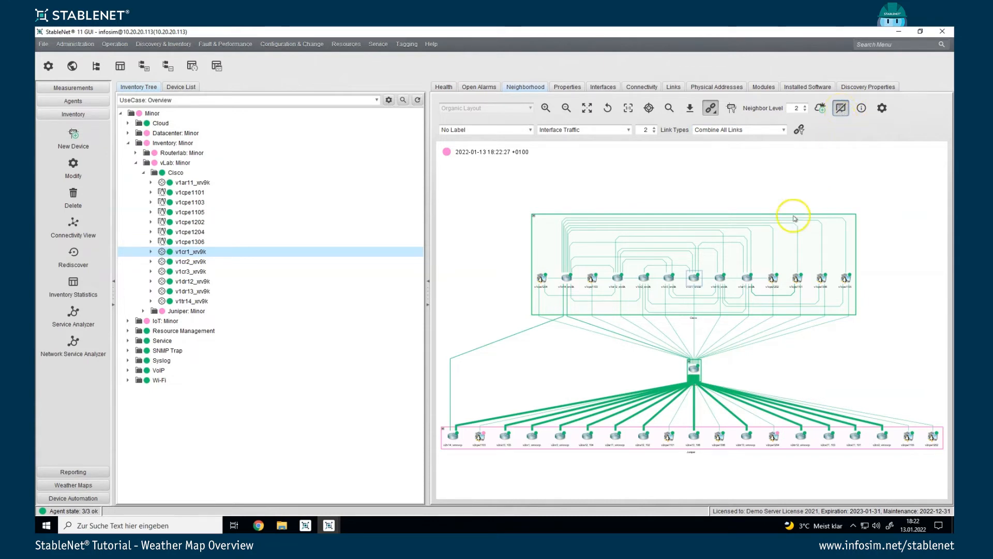
pyautogui.click(668, 278)
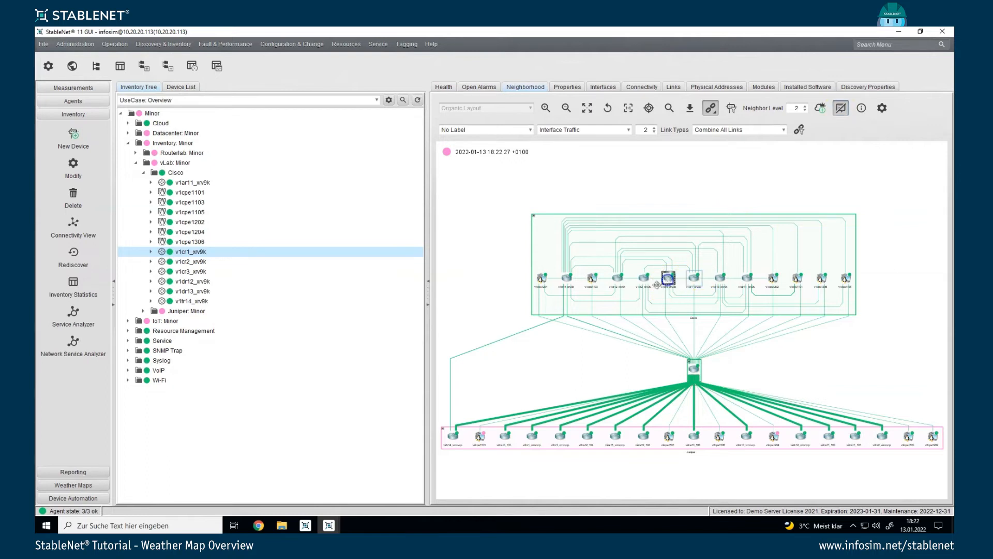
pyautogui.click(642, 279)
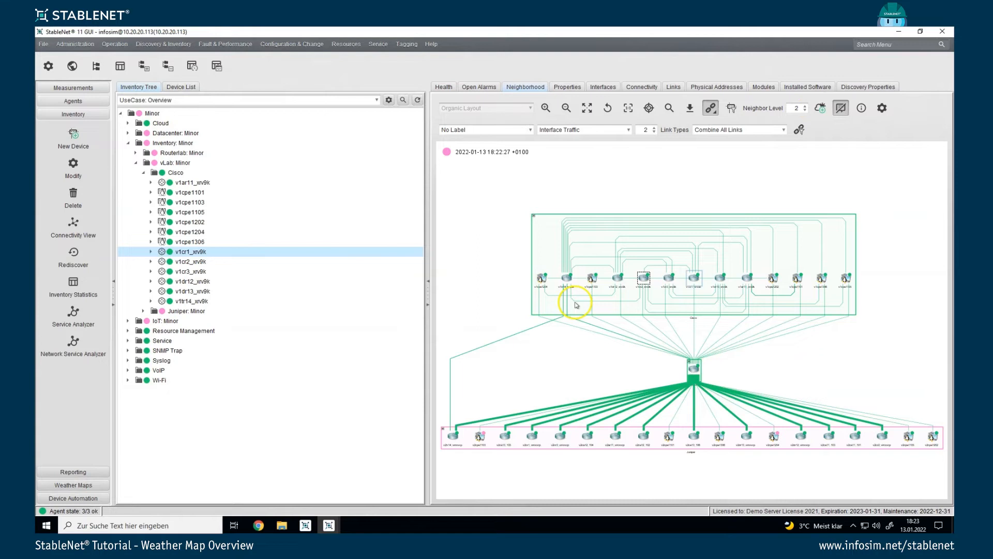
# Open the weather map vLab - Traffic Generation from the Inventory folder, discarding the unsaved changes to Test Weather Map
pyautogui.click(91, 477)
pyautogui.click(67, 483)
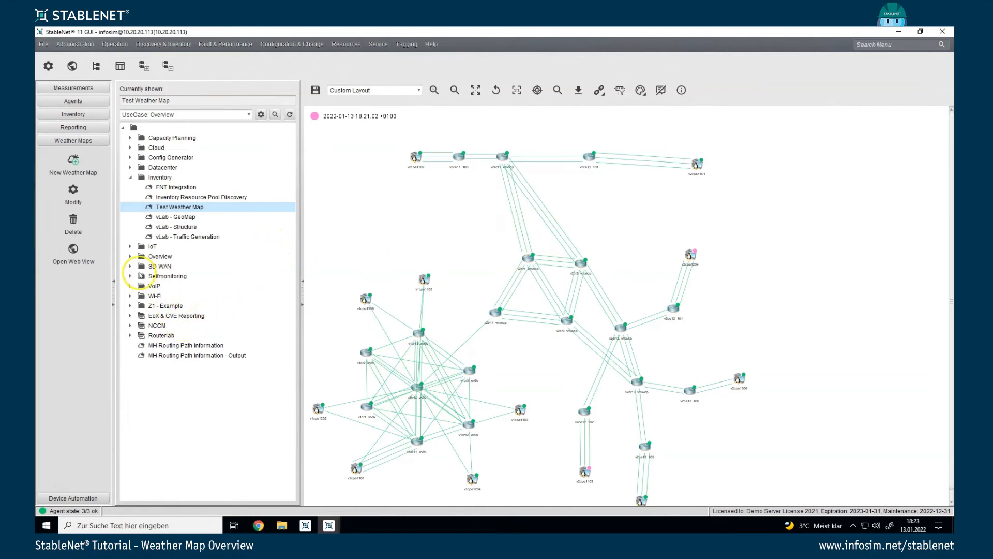
pyautogui.click(130, 257)
pyautogui.click(130, 258)
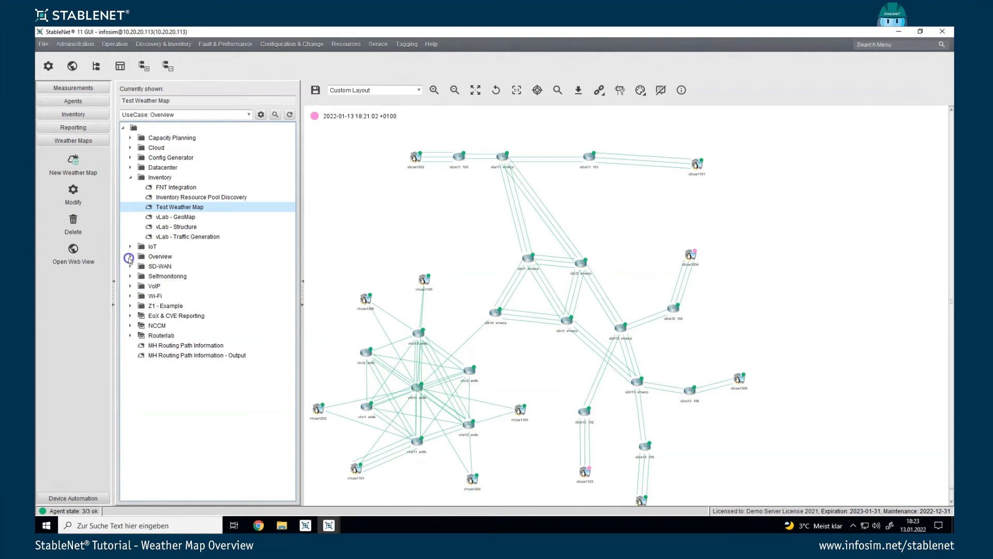
pyautogui.click(169, 237)
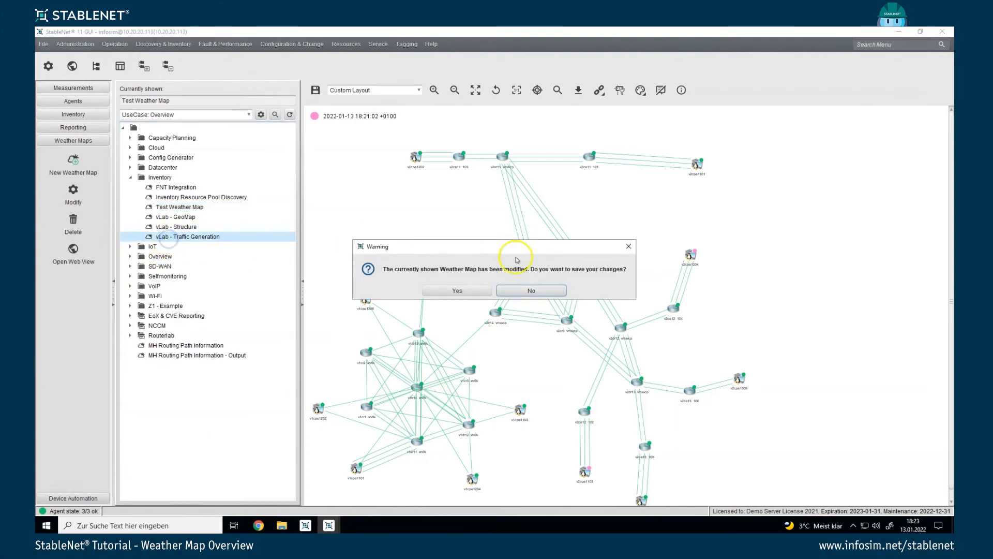
pyautogui.click(543, 287)
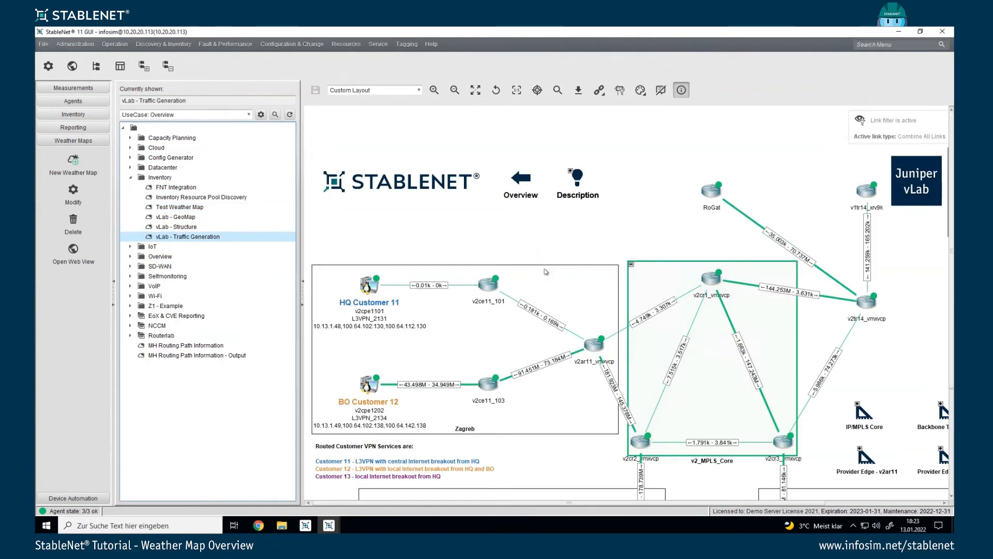
# Inspect the v2_MPLS_Core group's details and the node and statistic settings of HQ Customer 11, closing them without changes
pyautogui.click(569, 263)
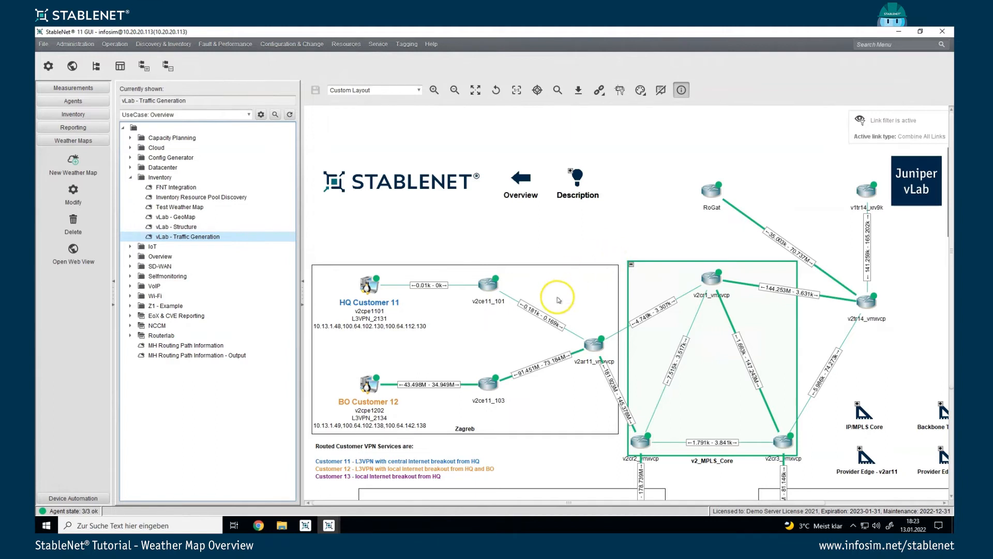
pyautogui.moveTo(642, 334)
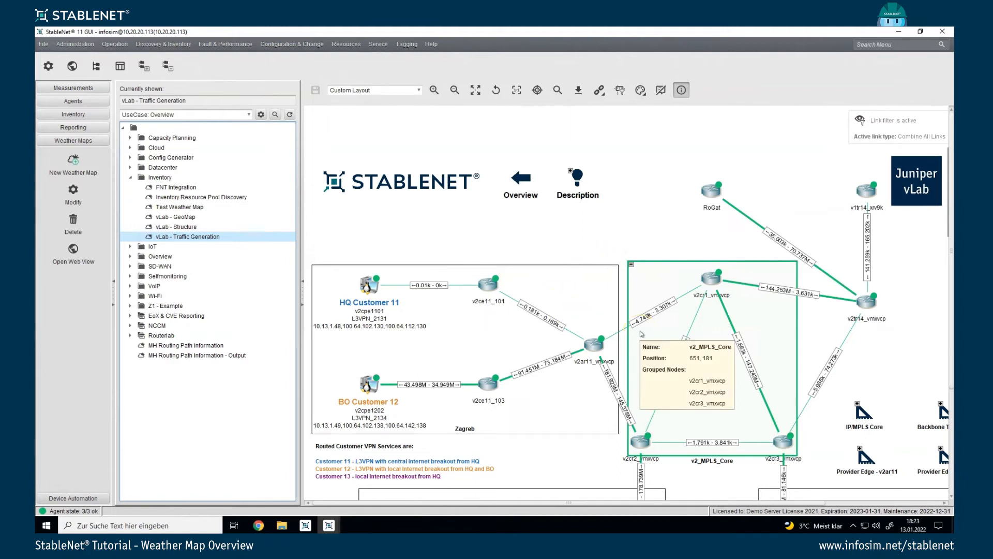
pyautogui.click(613, 264)
pyautogui.scroll(-1, 612, 263)
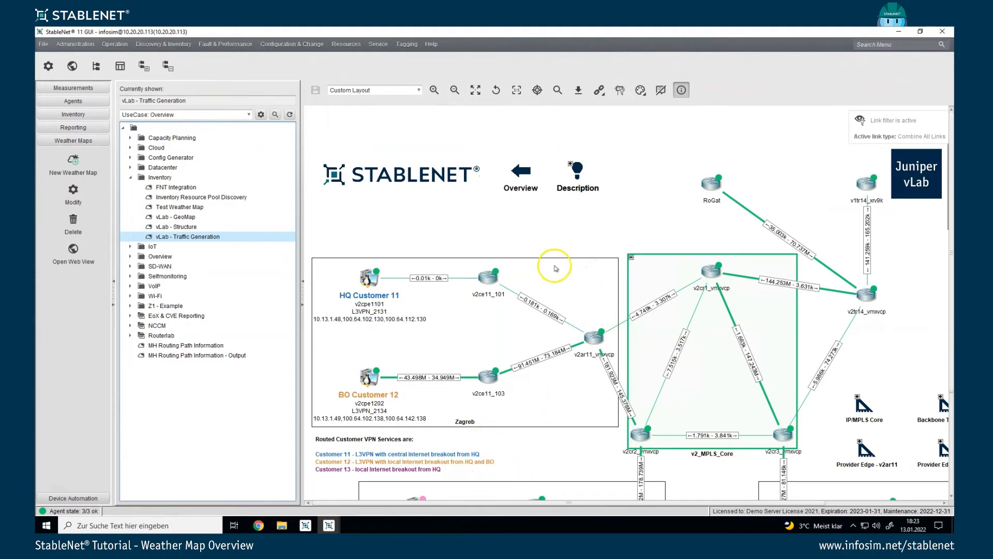
pyautogui.click(369, 277)
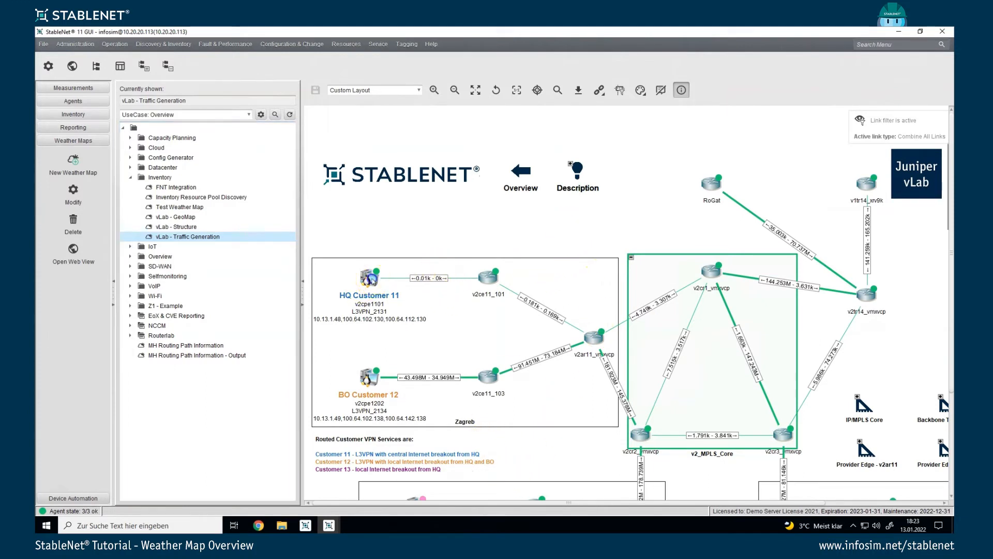
pyautogui.doubleClick(371, 279)
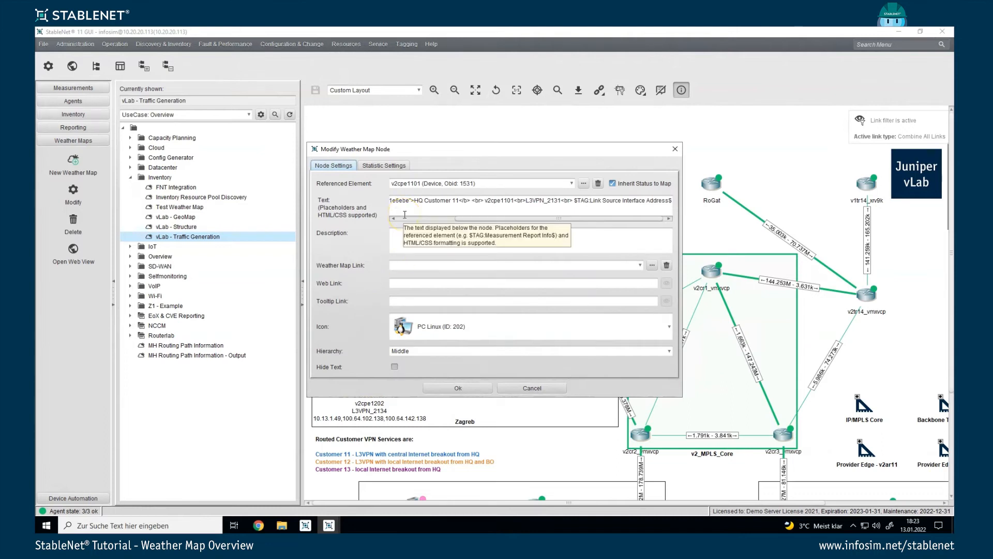
pyautogui.moveTo(346, 152); pyautogui.dragTo(355, 143)
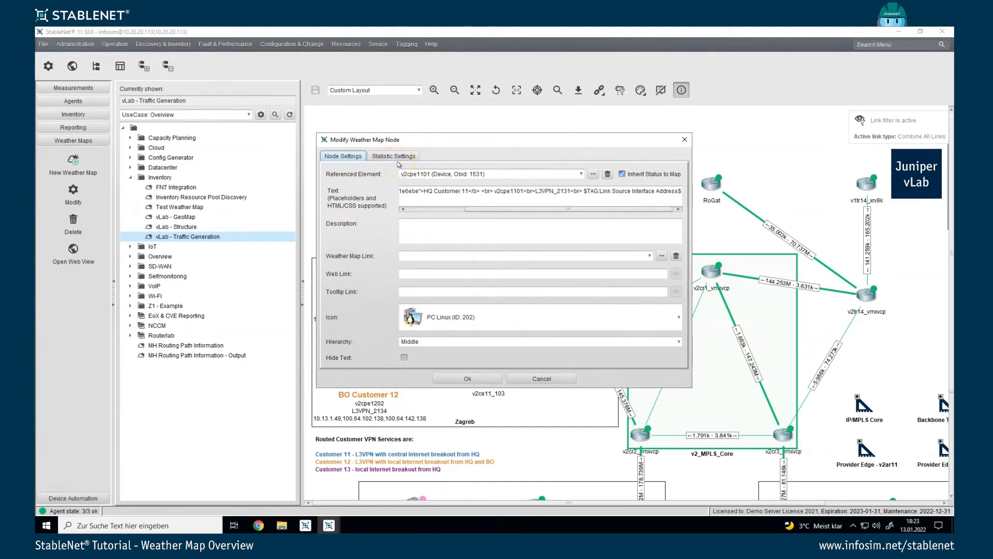
pyautogui.click(399, 158)
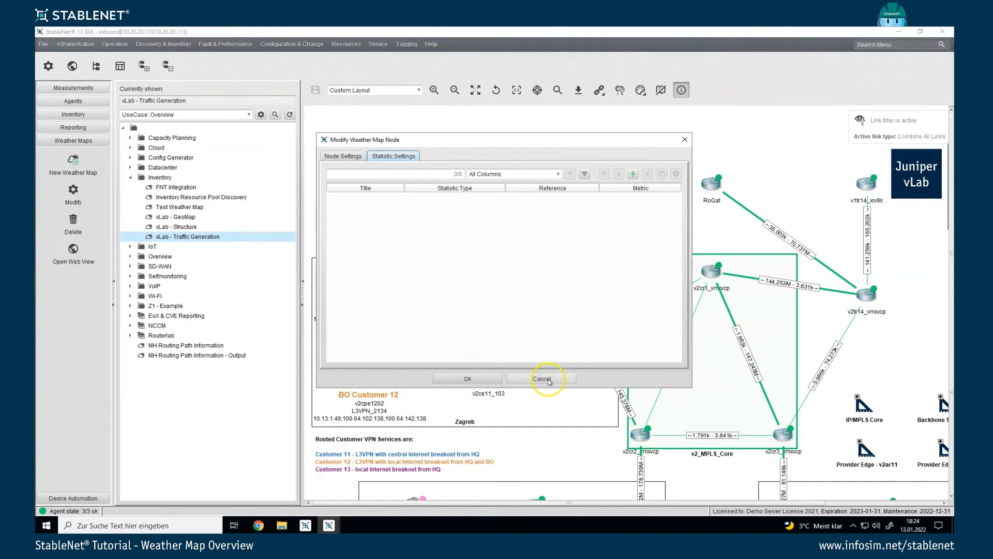
pyautogui.click(542, 379)
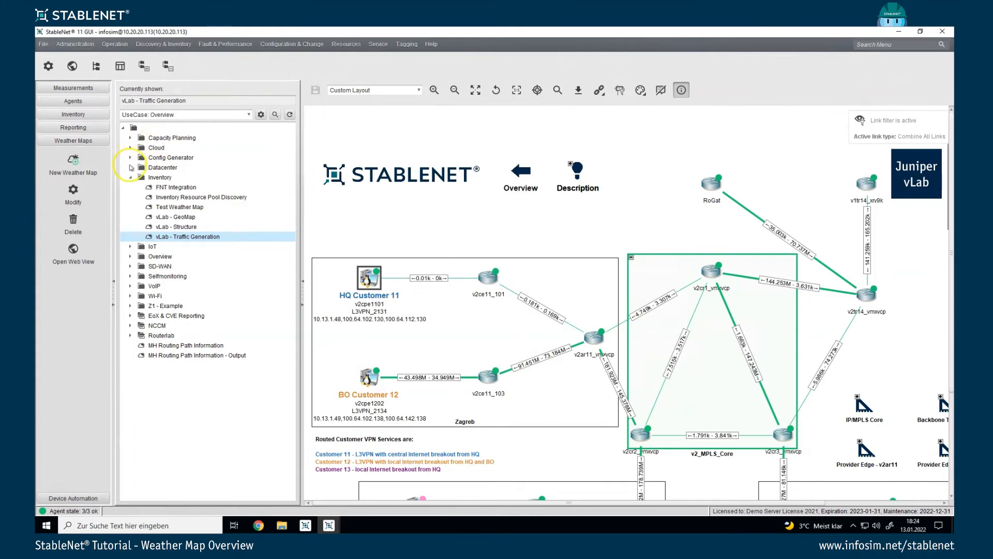
# View the Infosim Datacenter weather map and its capacity planning counterpart Infosim Datacenter (Base) (Forecast), and collapse the Capacity Planning folder
pyautogui.click(130, 167)
pyautogui.click(185, 227)
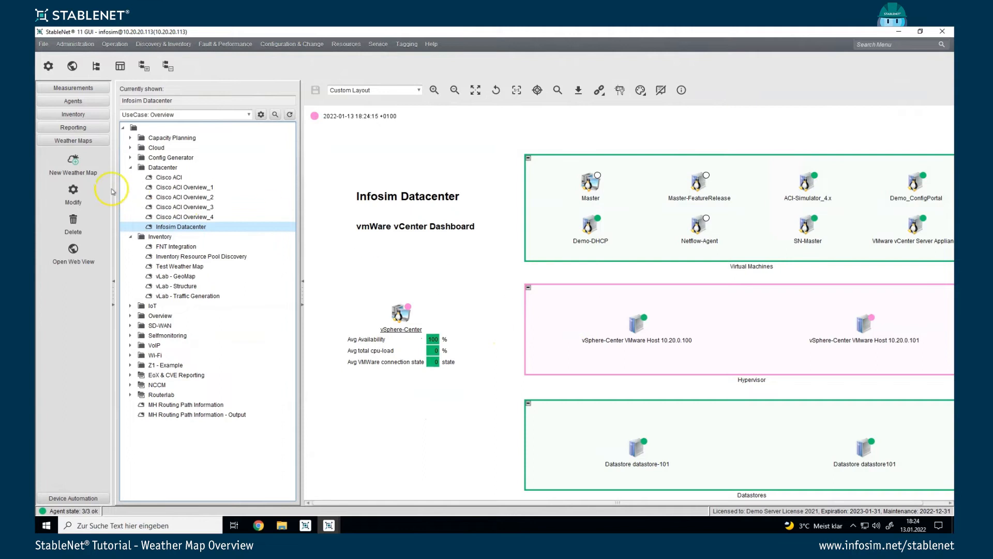
pyautogui.click(131, 138)
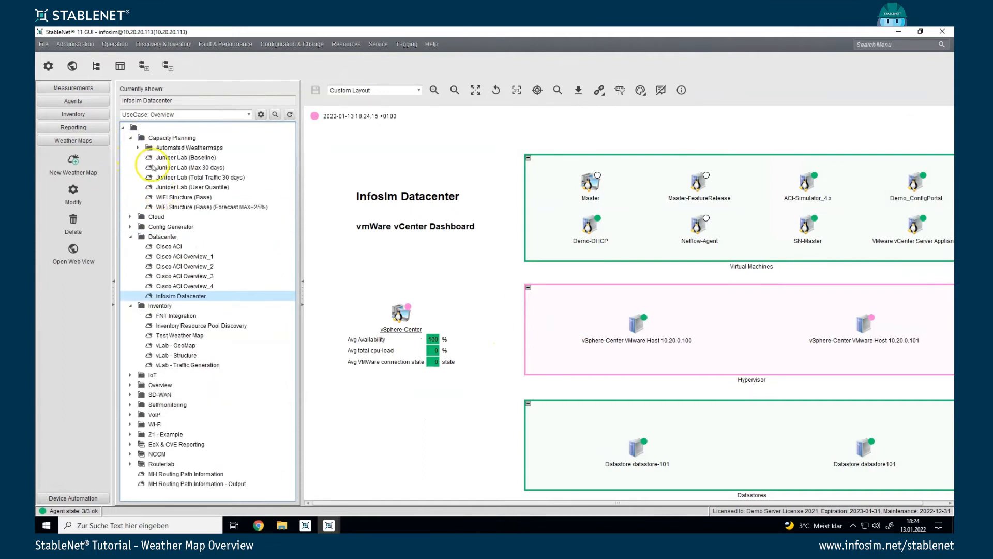
pyautogui.click(137, 149)
pyautogui.click(146, 157)
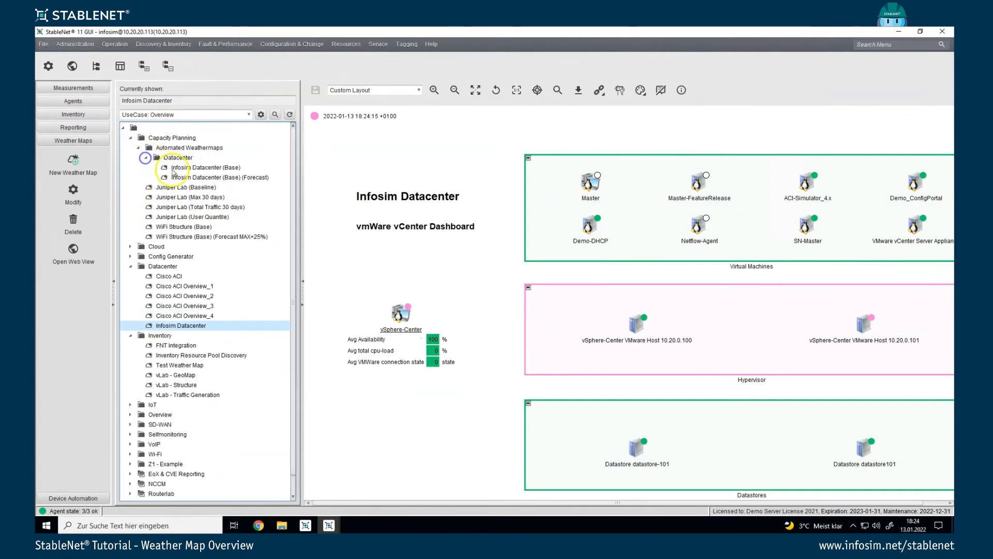
pyautogui.click(196, 178)
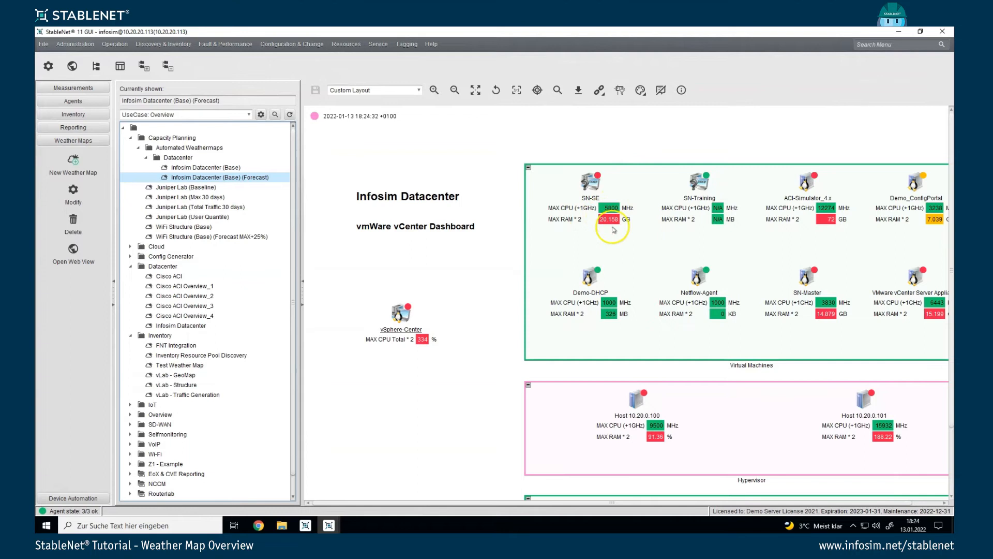
pyautogui.click(137, 149)
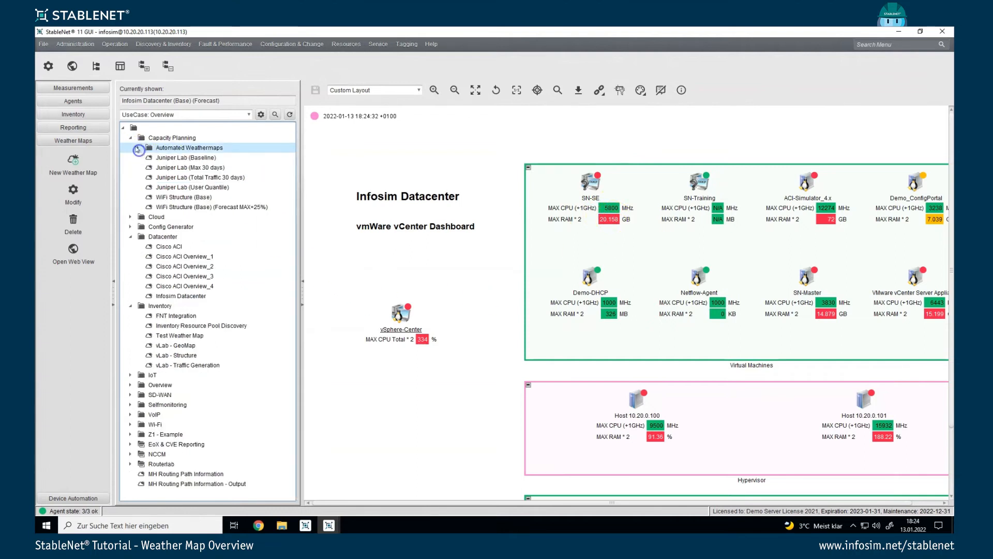
pyautogui.click(131, 139)
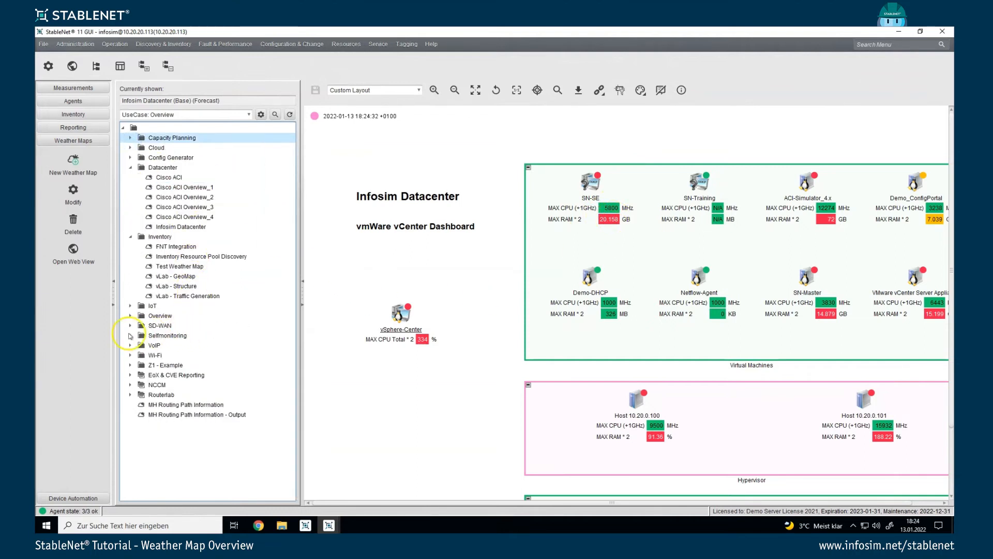
# Open the StableNet Health weather map and inspect the Availability last week statistic of the StableNet Server (SNMW) node, leaving it unchanged
pyautogui.click(129, 335)
pyautogui.click(157, 345)
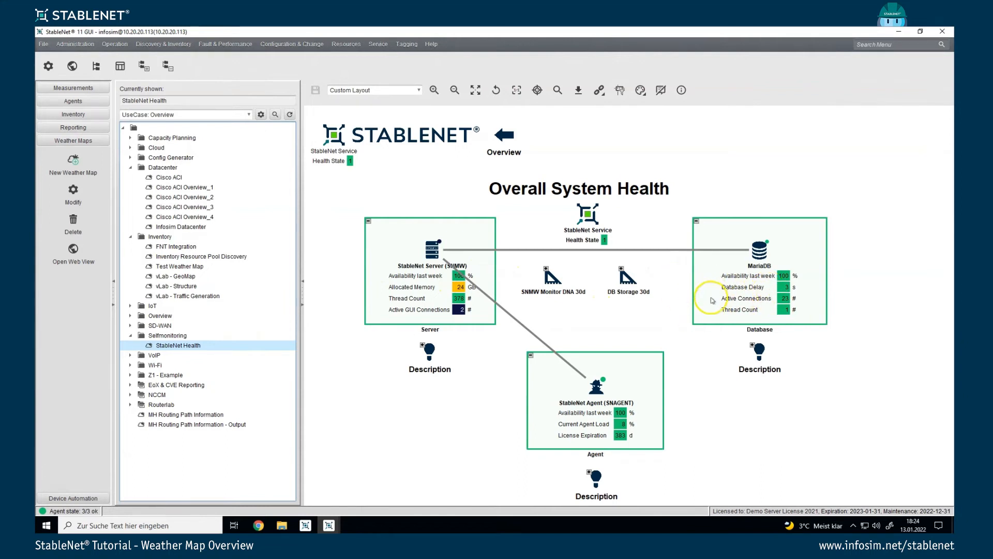
pyautogui.doubleClick(432, 253)
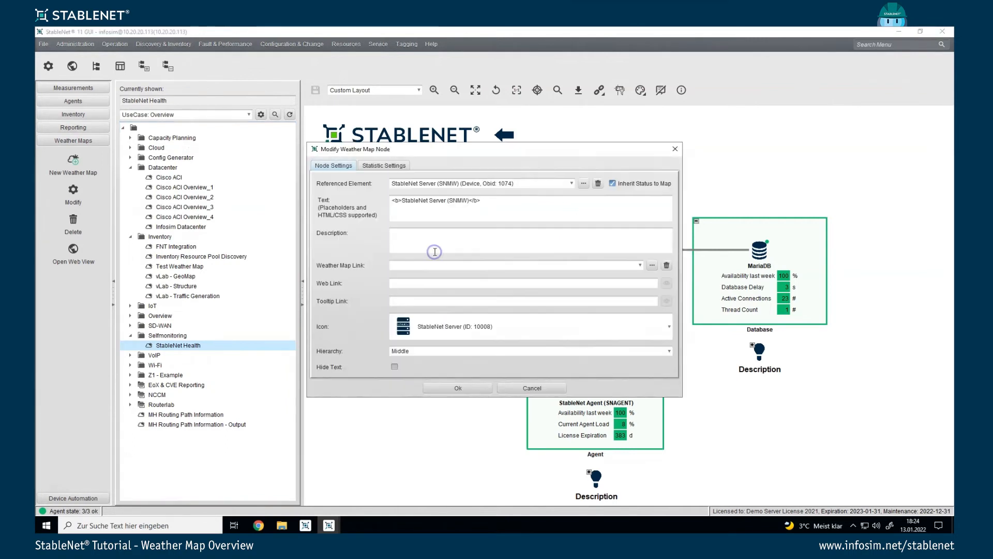
pyautogui.click(378, 166)
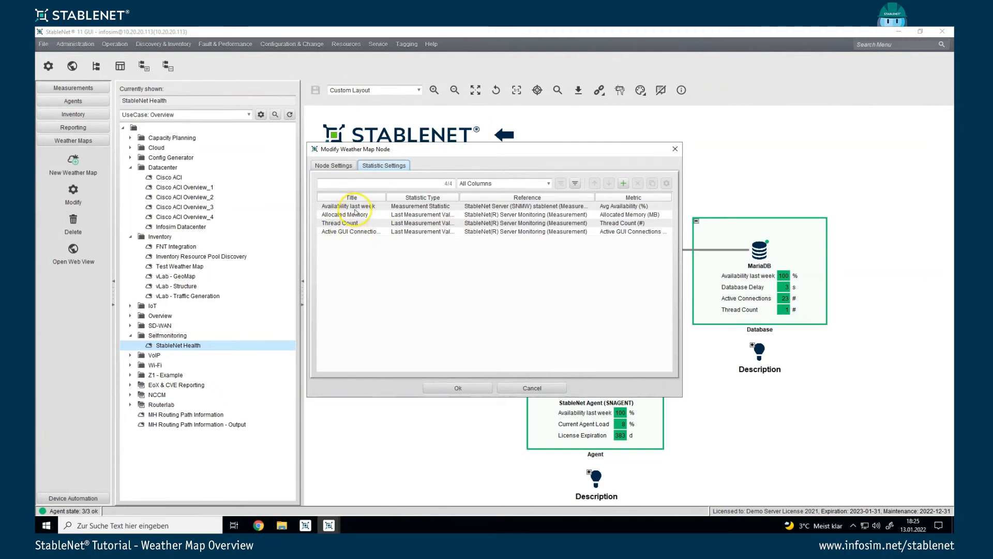
pyautogui.doubleClick(336, 206)
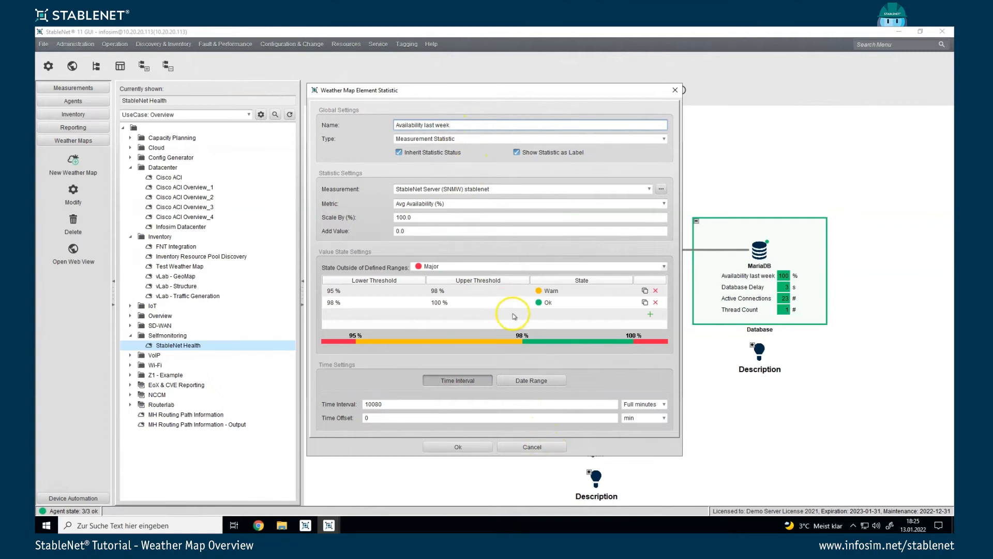
pyautogui.click(524, 448)
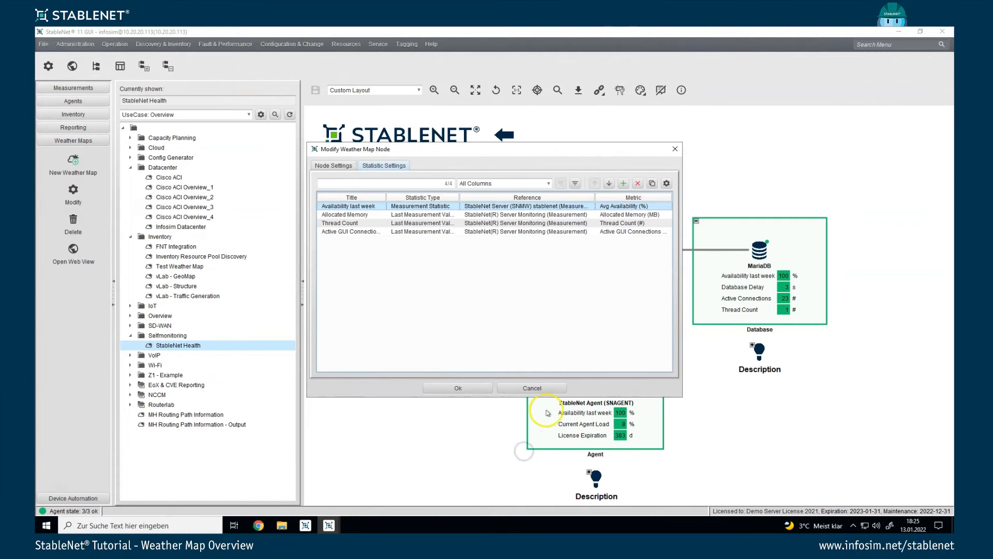
pyautogui.click(532, 383)
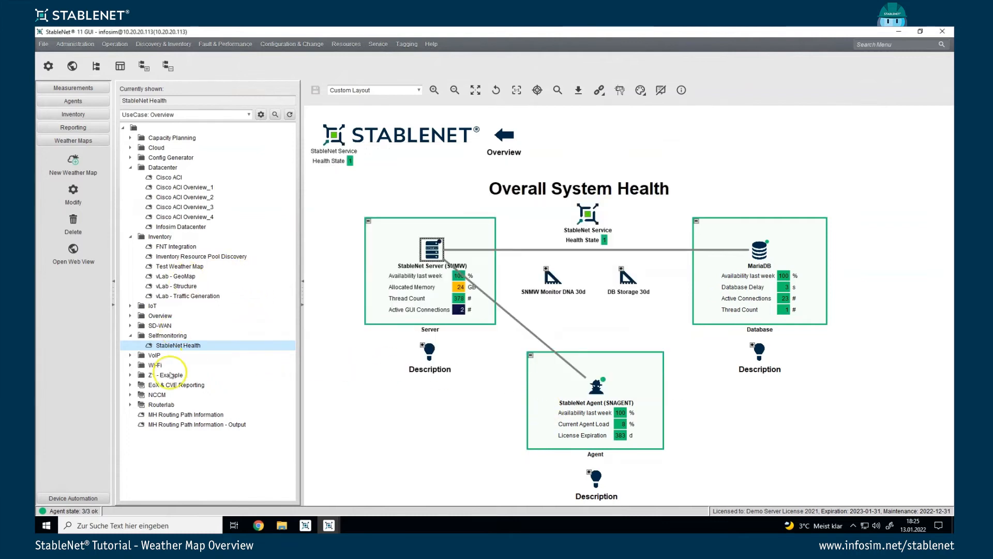
# Reopen vLab - Traffic Generation and examine the HTML formatting and the $TAG:Link Source Interface Address$ placeholder in HQ Customer 11's node text
pyautogui.click(187, 296)
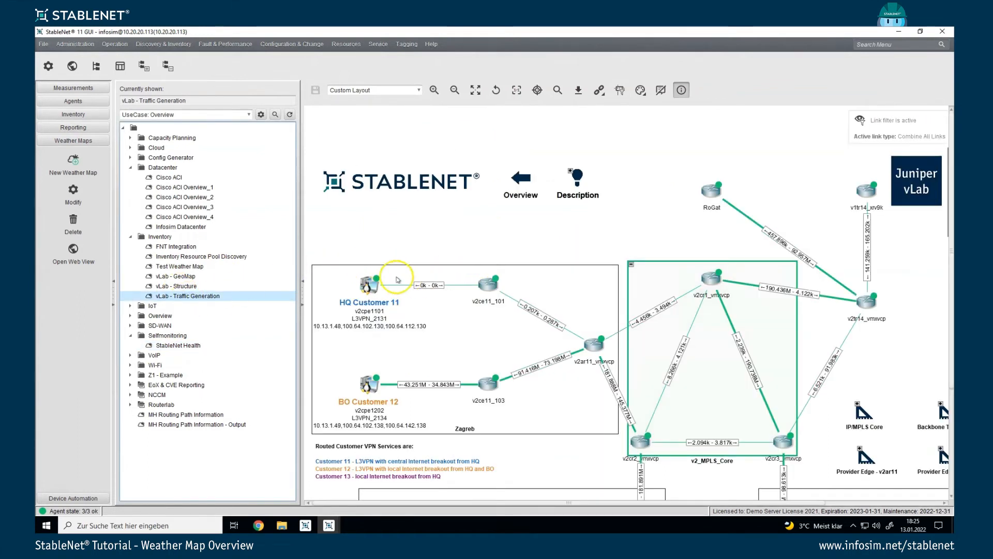
pyautogui.doubleClick(365, 284)
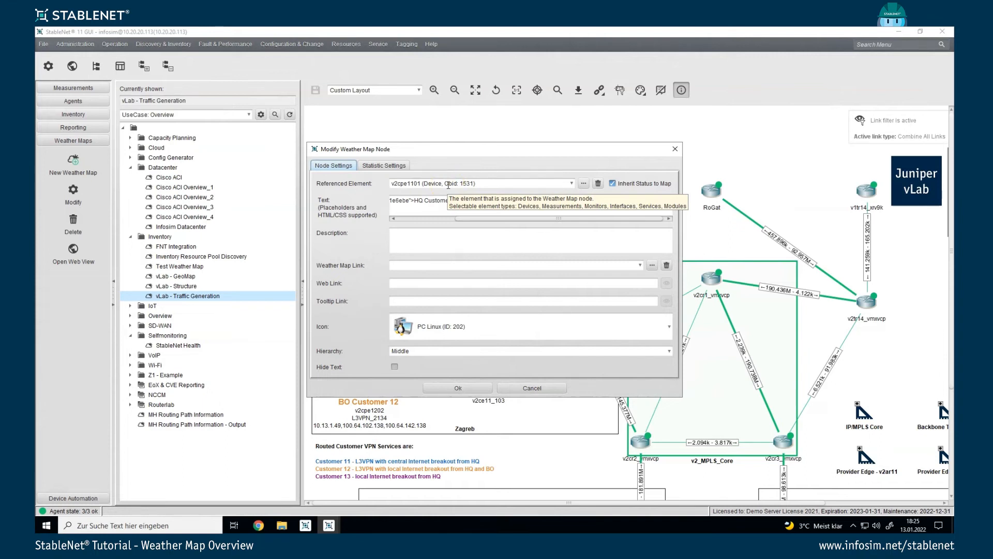
pyautogui.moveTo(401, 149); pyautogui.dragTo(588, 132)
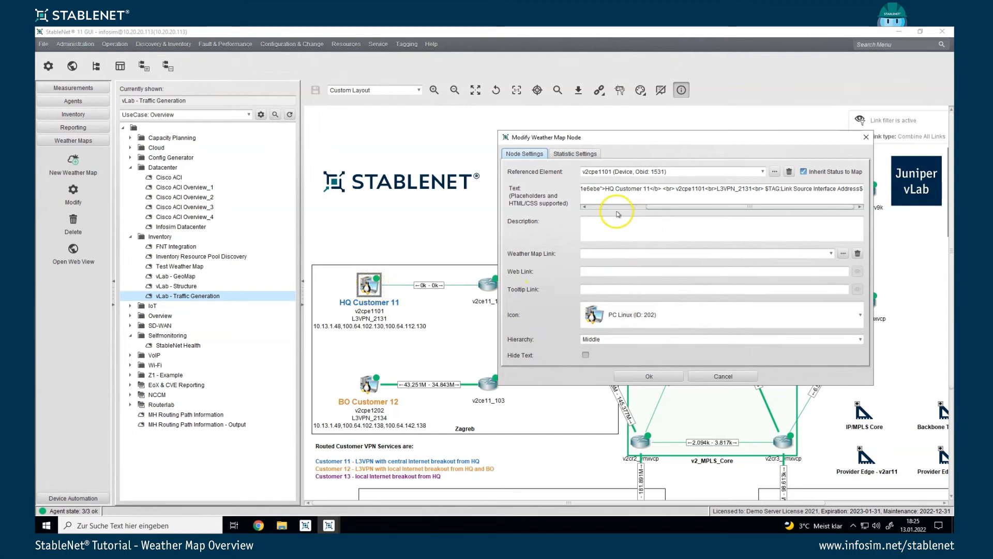
pyautogui.moveTo(654, 206); pyautogui.dragTo(590, 202)
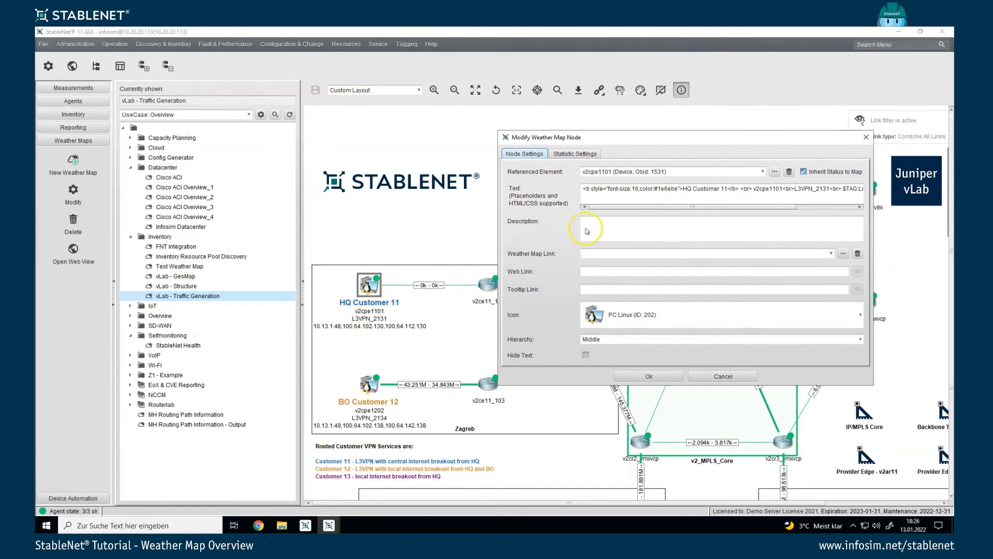
pyautogui.click(753, 188)
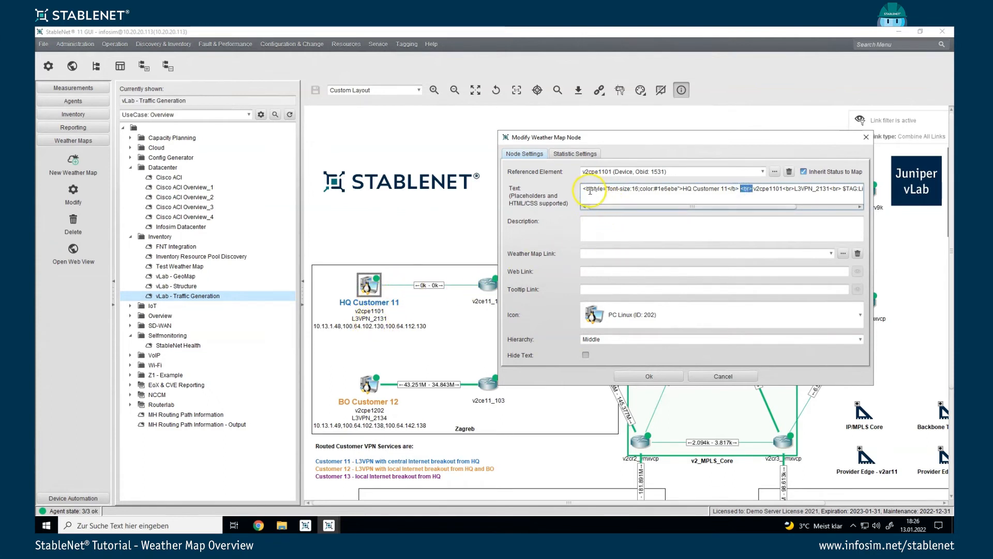
pyautogui.moveTo(585, 190); pyautogui.dragTo(608, 191)
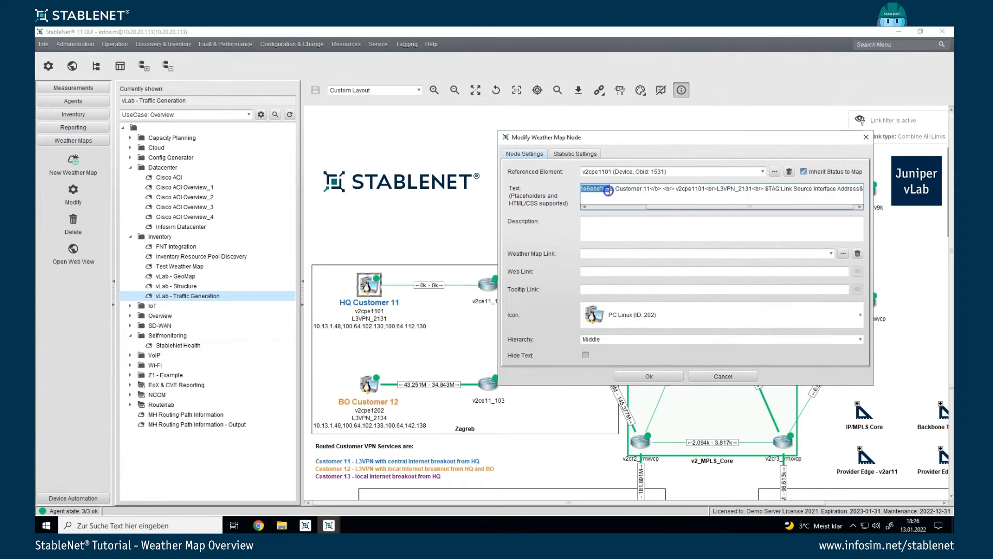
pyautogui.click(615, 195)
pyautogui.click(599, 207)
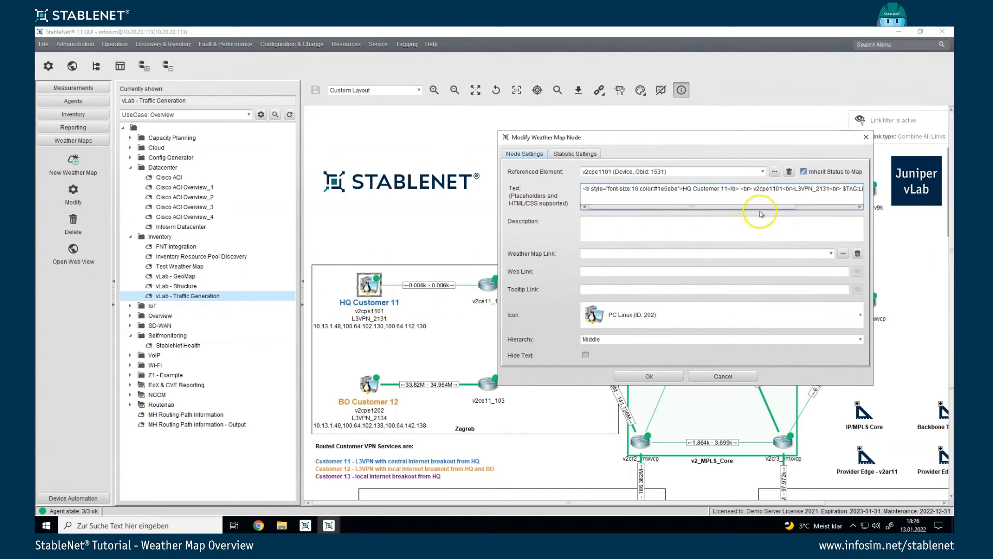
pyautogui.moveTo(764, 212); pyautogui.dragTo(846, 210)
pyautogui.moveTo(764, 191); pyautogui.dragTo(852, 190)
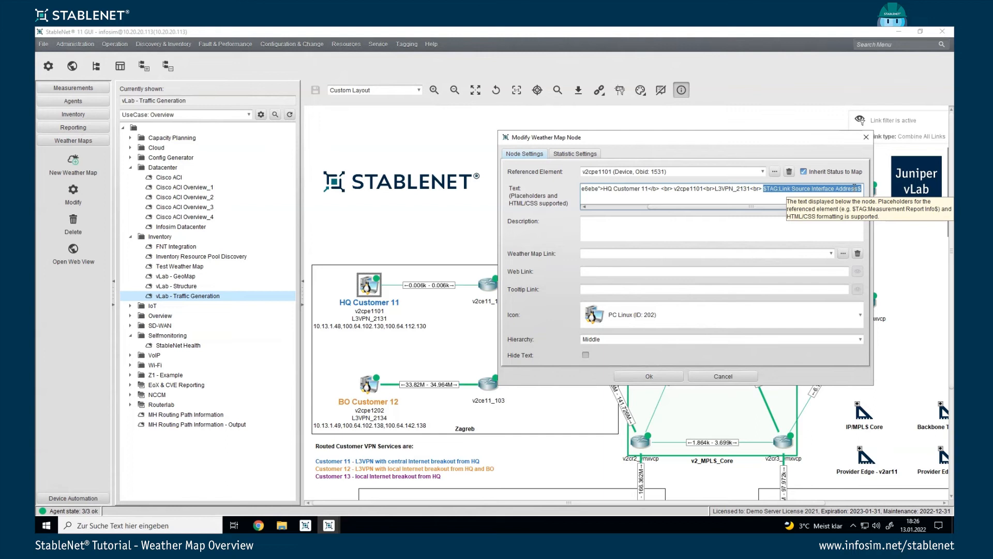
pyautogui.click(680, 219)
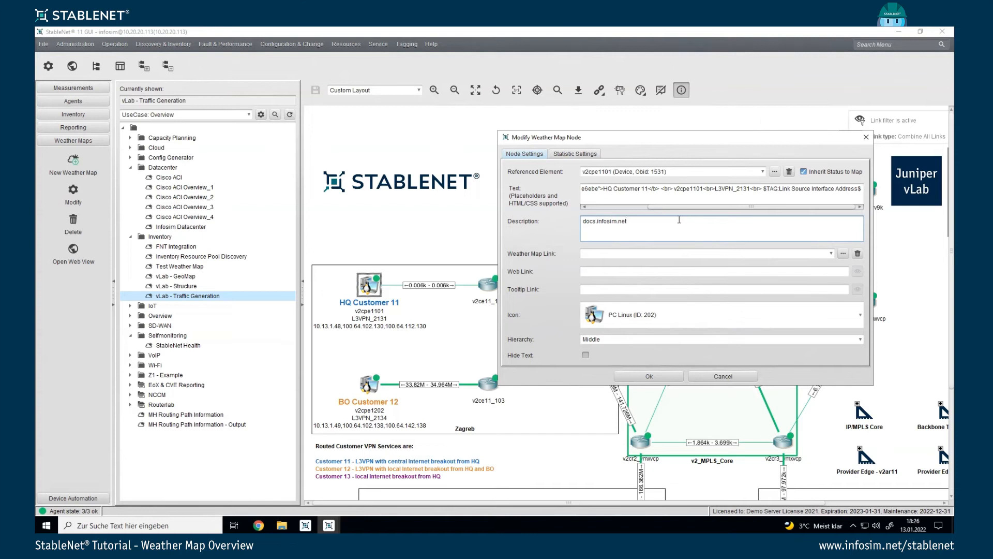
pyautogui.hotkey('ctrl', 'a')
pyautogui.hotkey('ctrl', 'c')
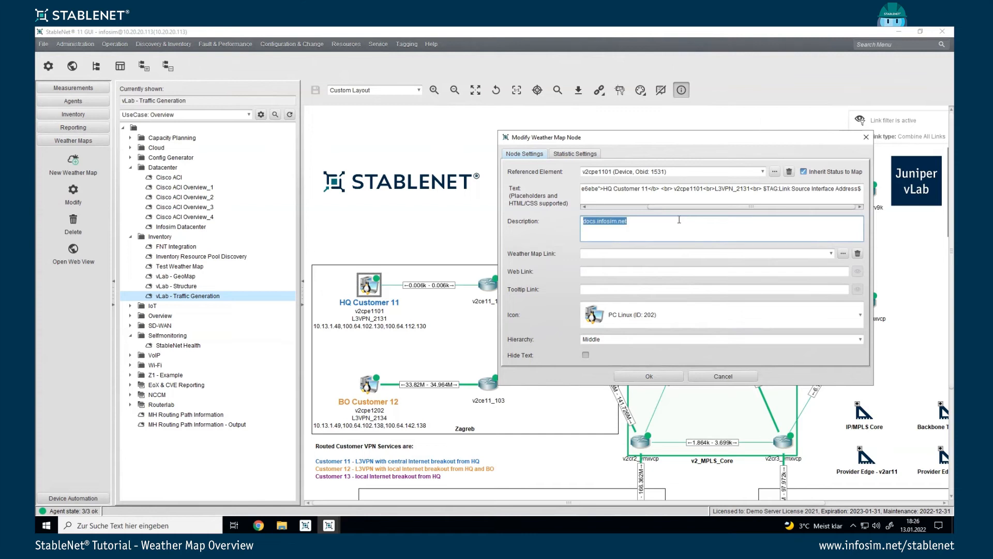
pyautogui.click(594, 277)
pyautogui.hotkey('ctrl', 'v')
pyautogui.moveTo(642, 221); pyautogui.dragTo(544, 216)
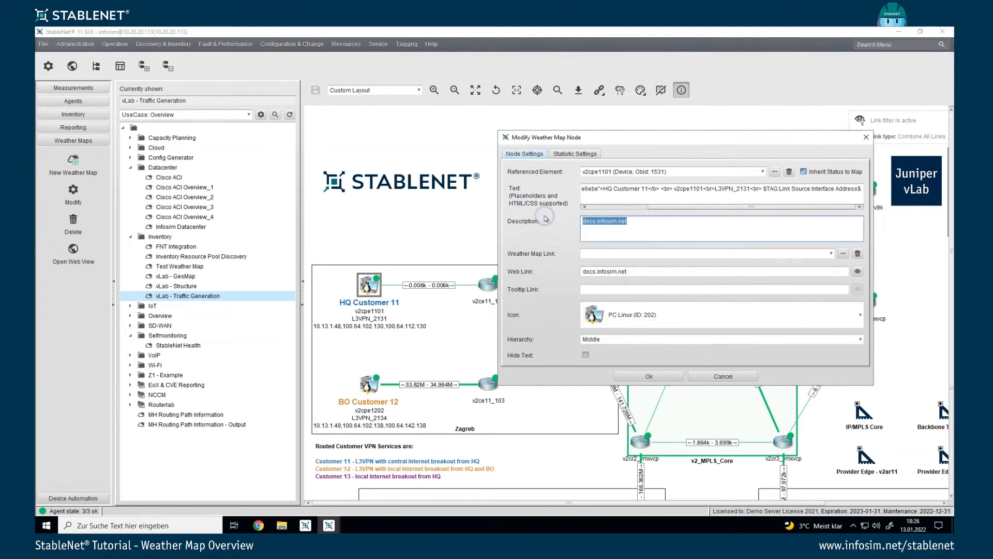
pyautogui.press('Delete')
pyautogui.click(584, 274)
pyautogui.write('http://')
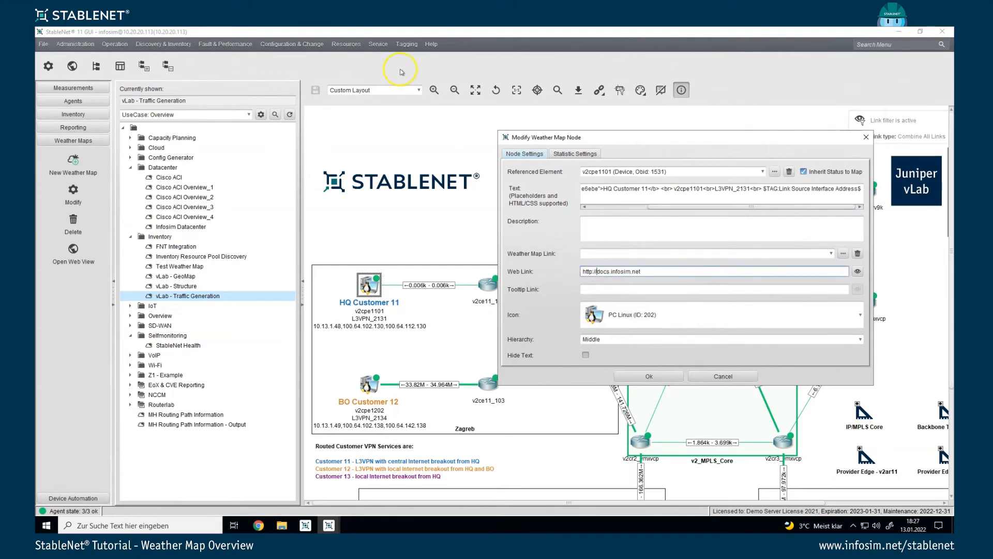
pyautogui.click(649, 377)
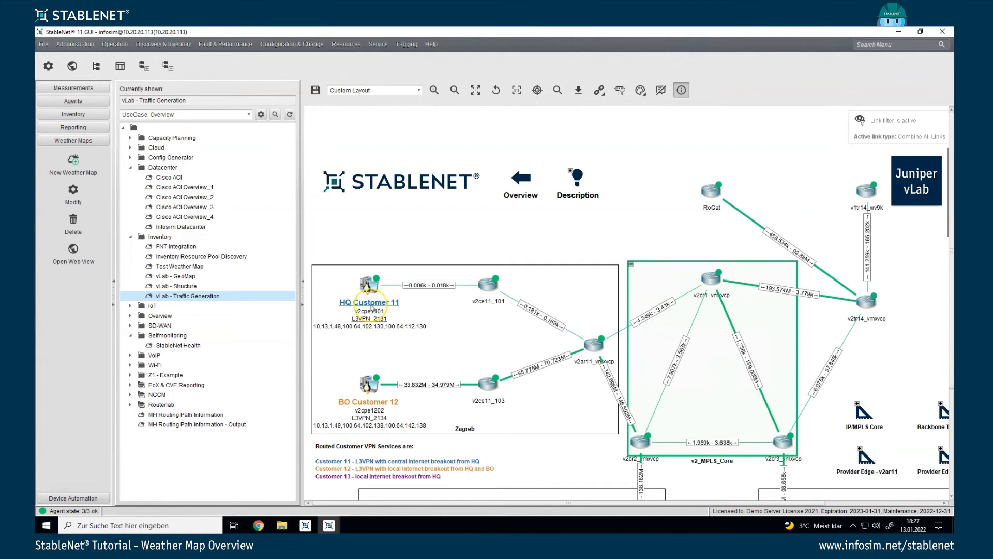
# Jump to HQ Customer 11's linked web page and log in to the Documentation Portal with the saved credentials
pyautogui.rightClick(370, 305)
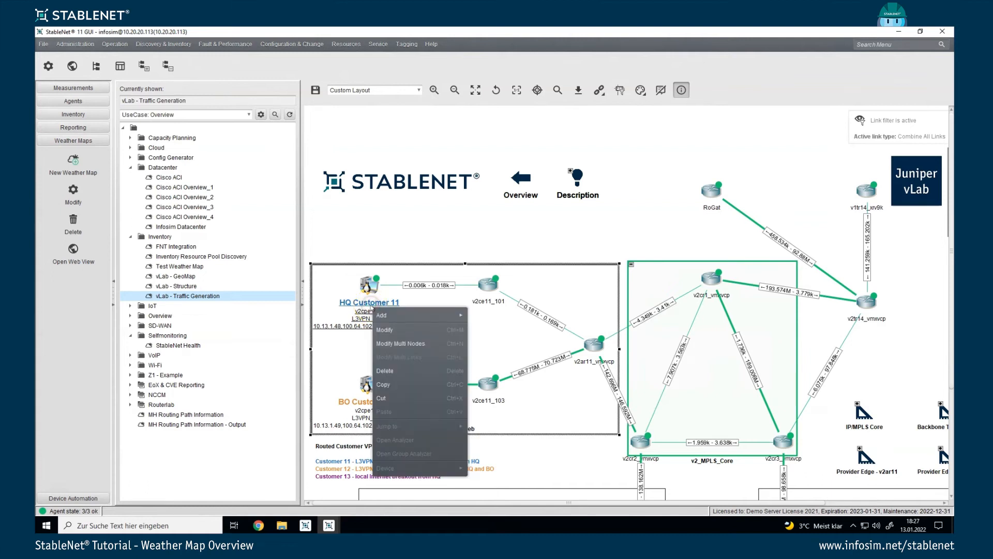
pyautogui.click(369, 283)
pyautogui.rightClick(369, 283)
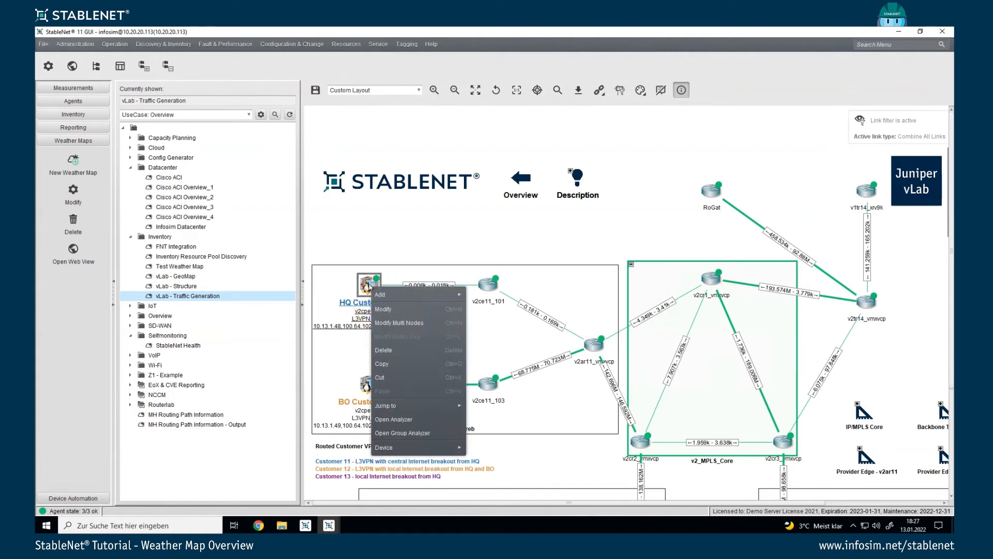
pyautogui.moveTo(398, 406)
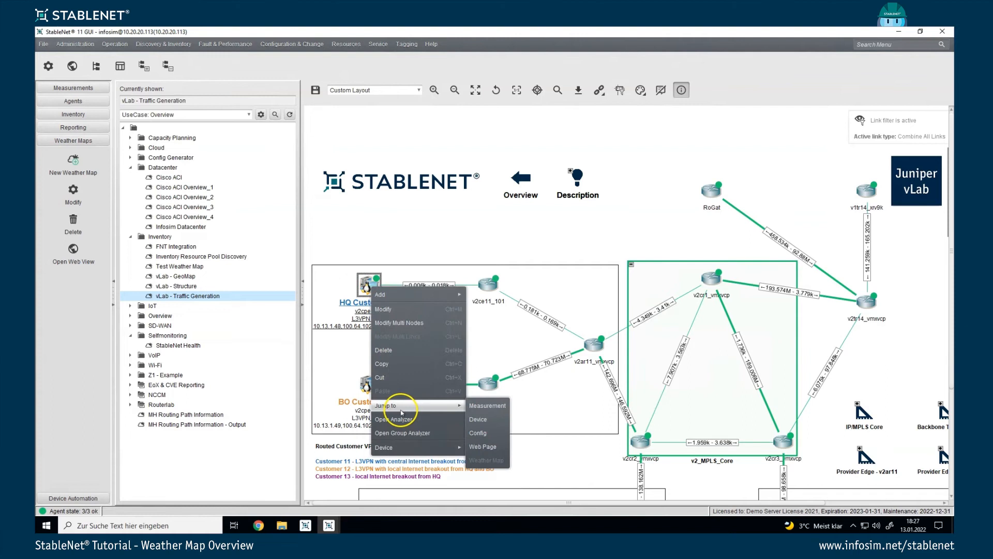
pyautogui.click(489, 448)
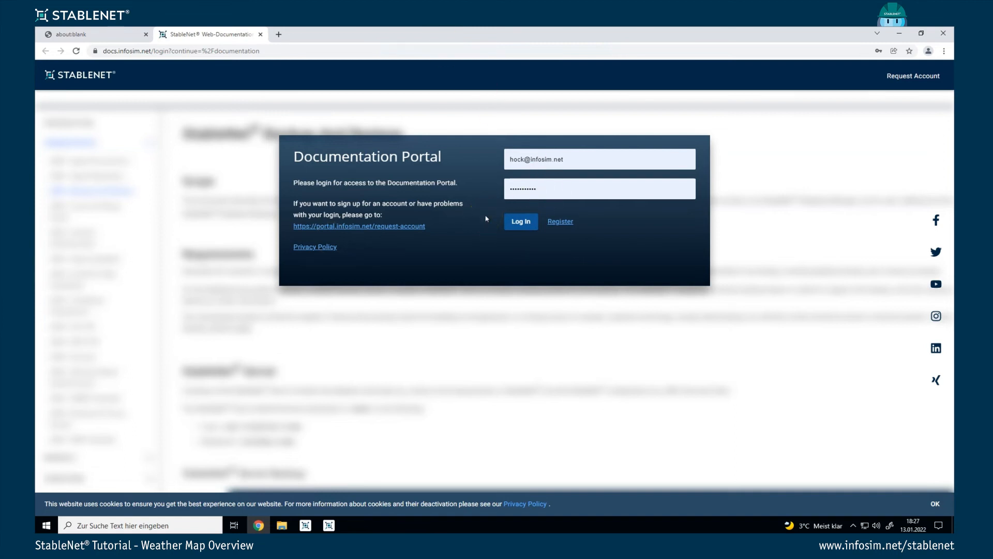
pyautogui.click(522, 221)
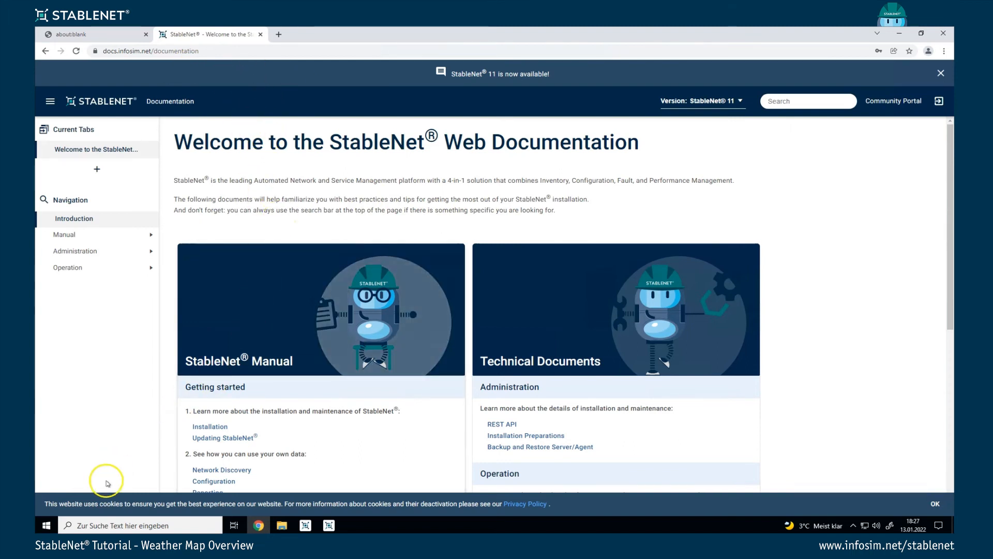
# Search the documentation for "weathermap" and "weather map", close the page and switch back to the StableNet client
pyautogui.click(797, 101)
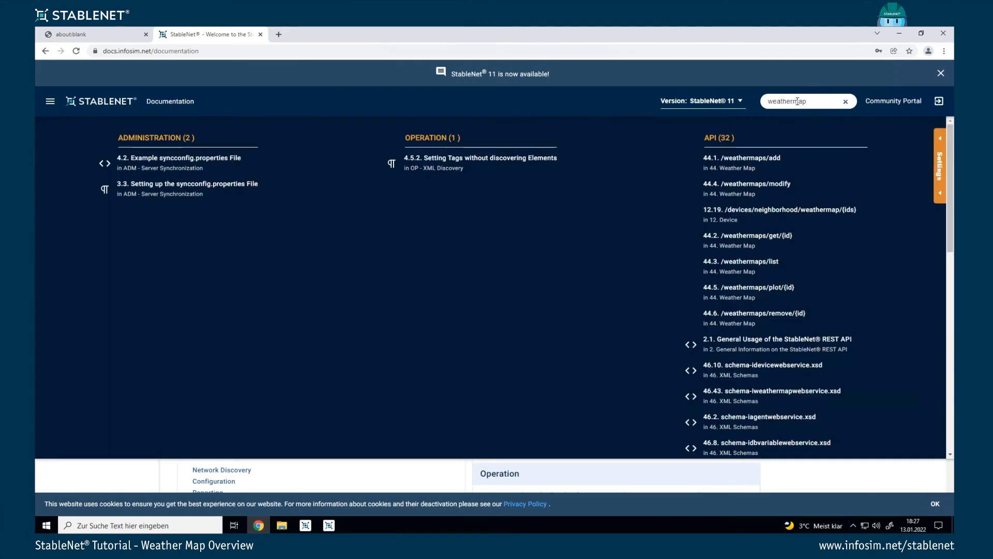
pyautogui.click(787, 100)
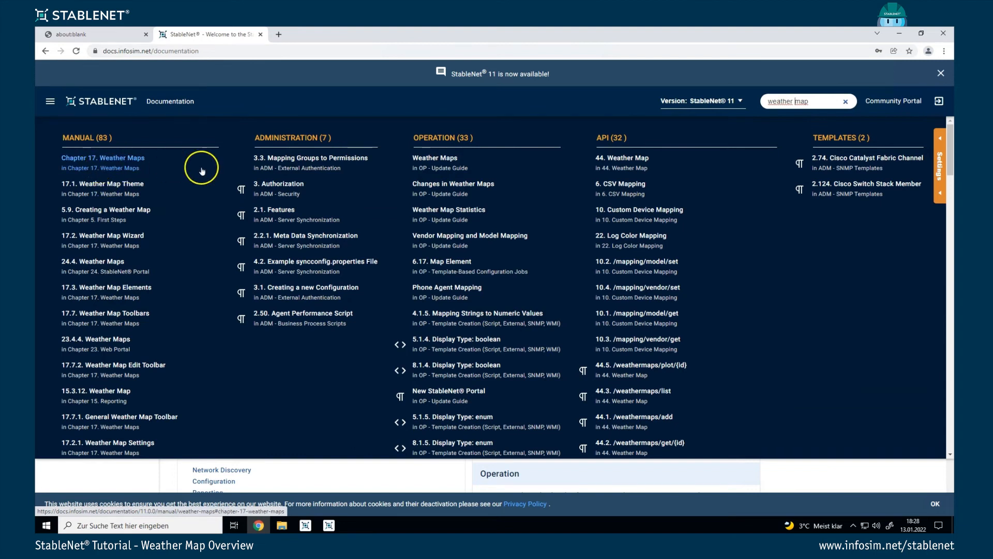
pyautogui.click(261, 34)
pyautogui.moveTo(334, 527)
pyautogui.click(310, 467)
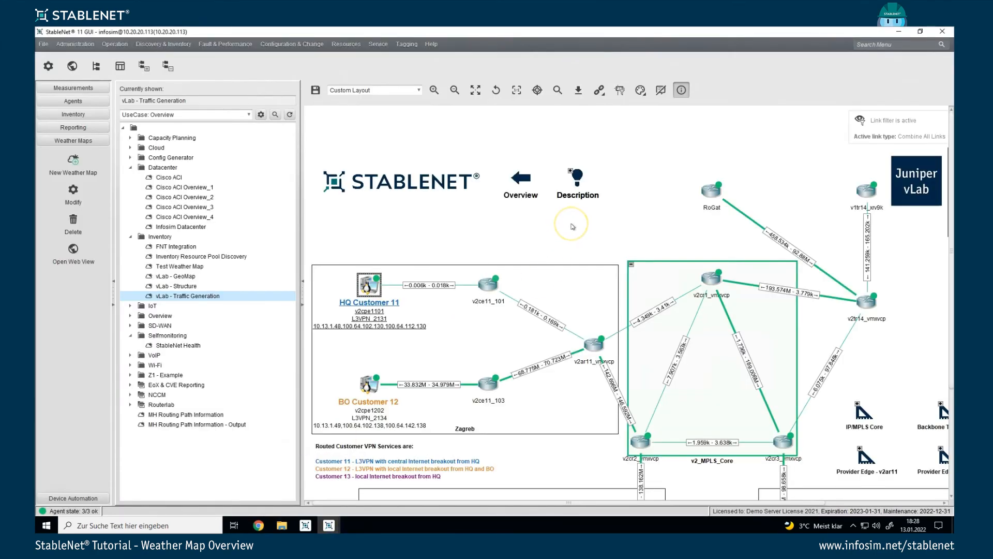
# Open HQ Customer 11's node settings for modification and clear its web link
pyautogui.rightClick(369, 293)
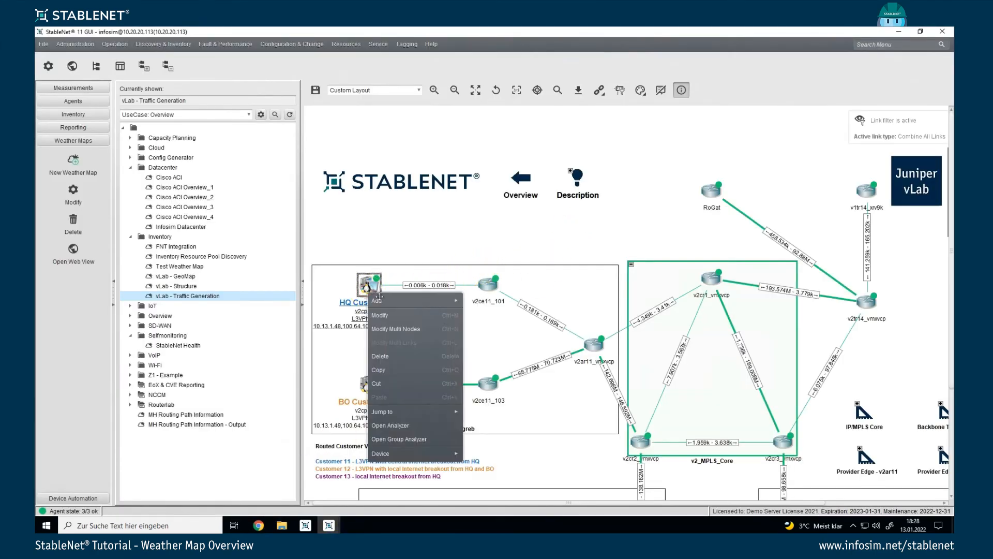
pyautogui.click(395, 318)
pyautogui.moveTo(392, 283); pyautogui.dragTo(425, 282)
pyautogui.click(397, 280)
pyautogui.tripleClick(402, 287)
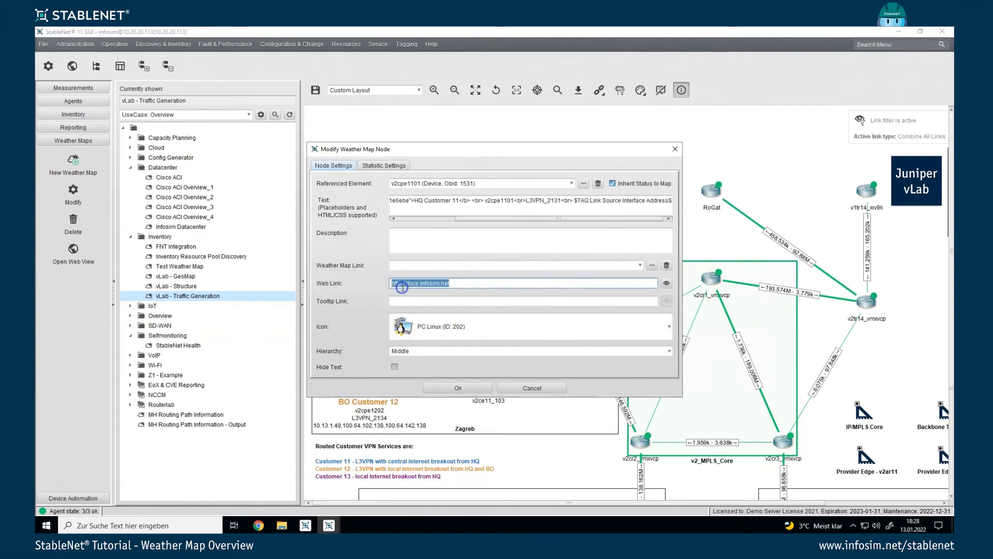
pyautogui.press('BackSpace')
# Review the weather maps available as HQ Customer 11's weather map link without choosing one, and activate the tooltip link field
pyautogui.click(405, 264)
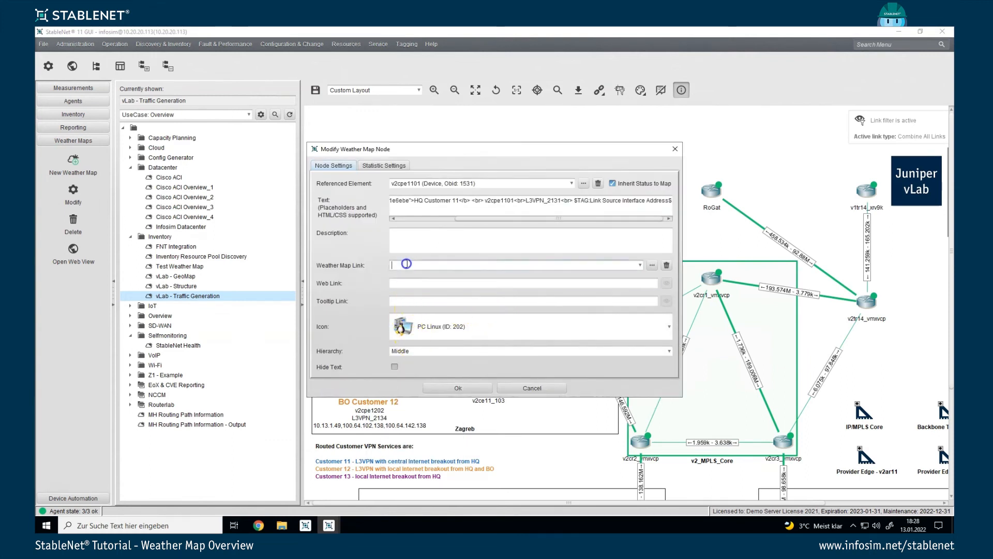
pyautogui.click(640, 265)
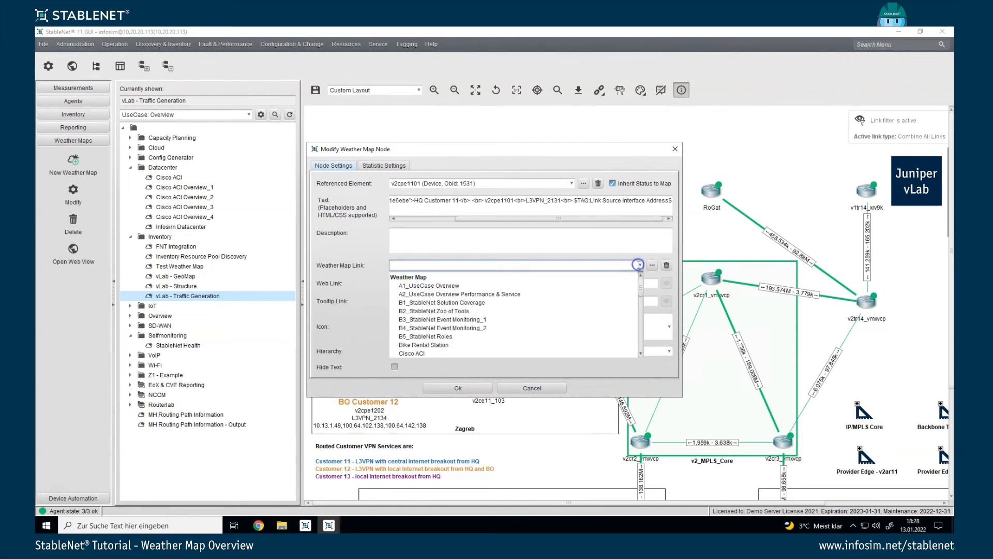
pyautogui.scroll(-1, 399, 282)
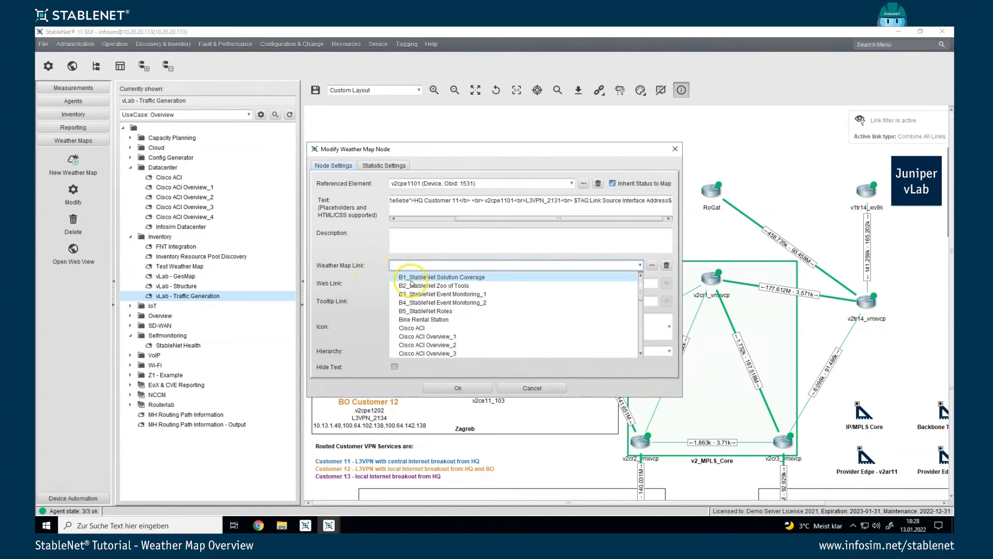
pyautogui.scroll(1, 412, 284)
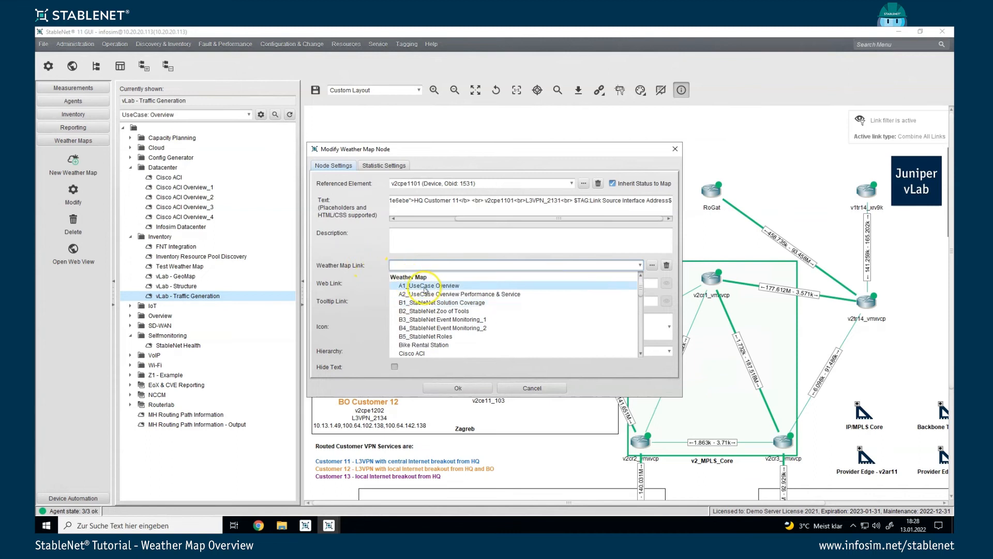
pyautogui.click(432, 265)
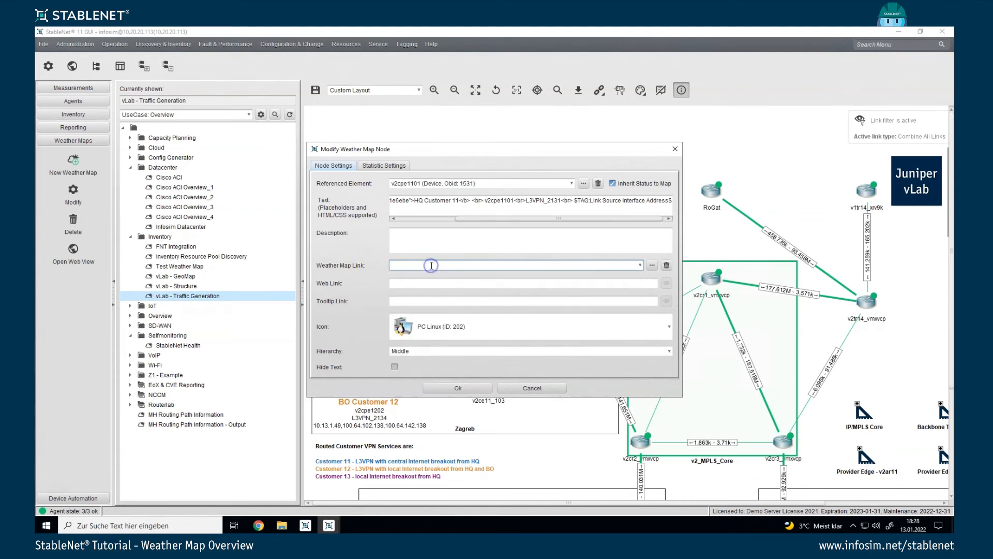
pyautogui.click(415, 298)
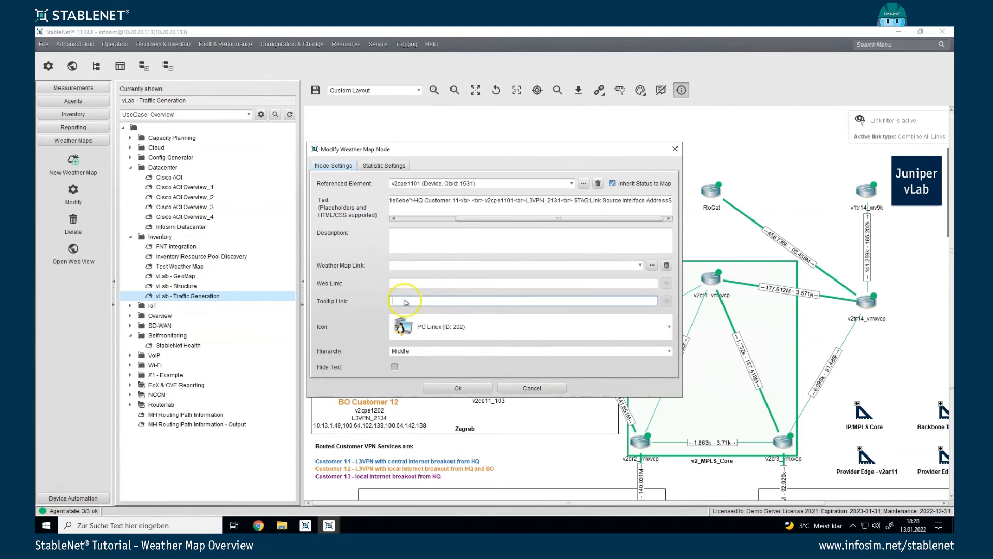
# Review the tooltip link, icon and hierarchy options of HQ Customer 11, keep the hierarchy at Middle, and apply the node settings
pyautogui.moveTo(406, 300)
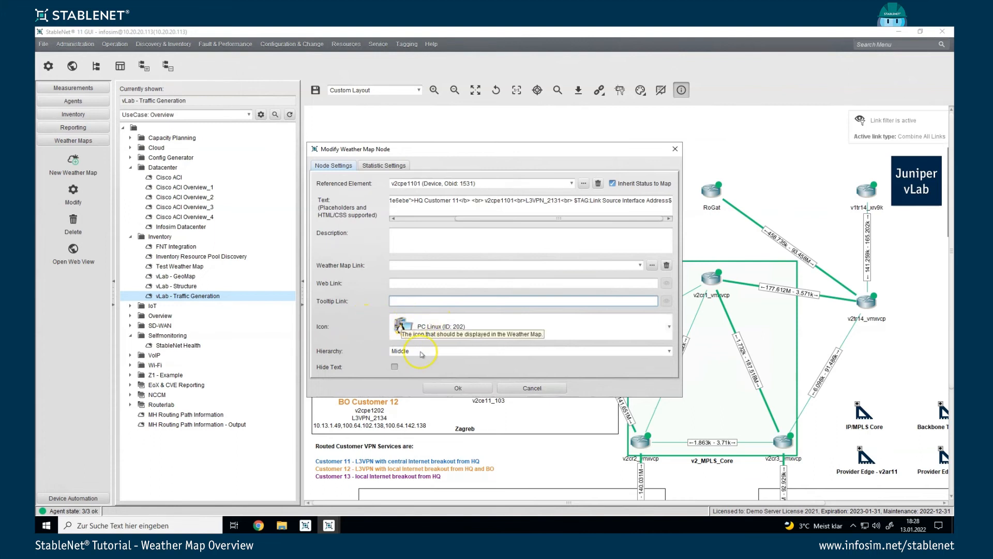
pyautogui.click(395, 353)
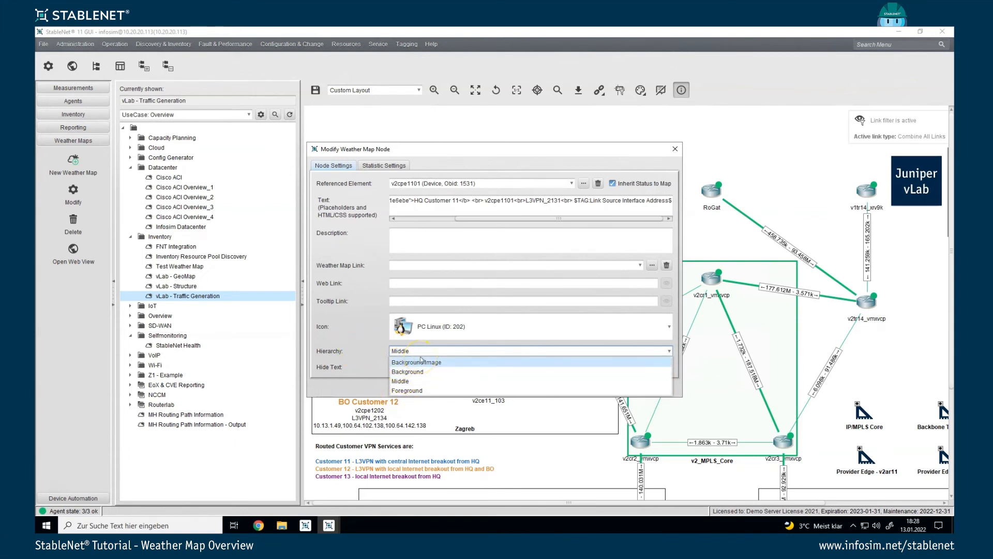
pyautogui.click(346, 334)
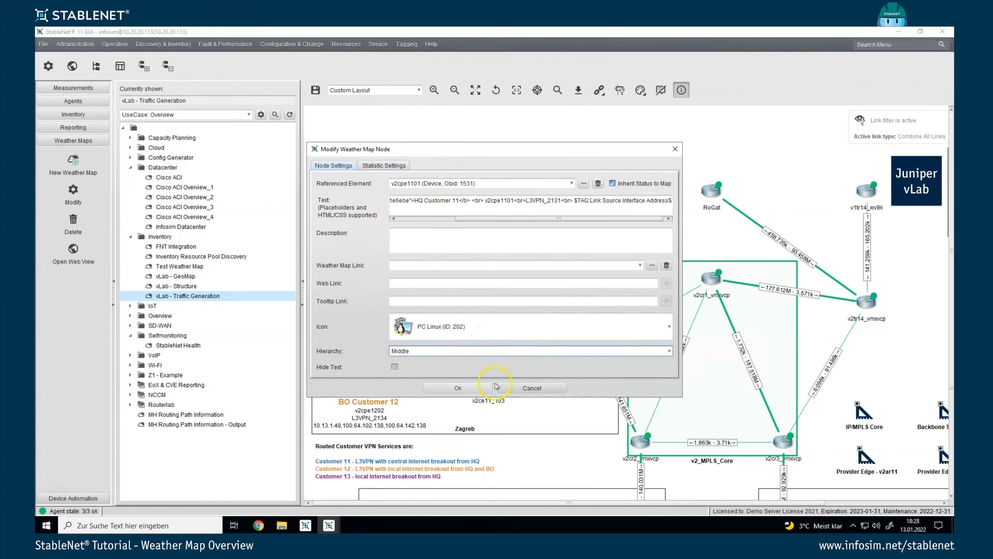
pyautogui.click(466, 388)
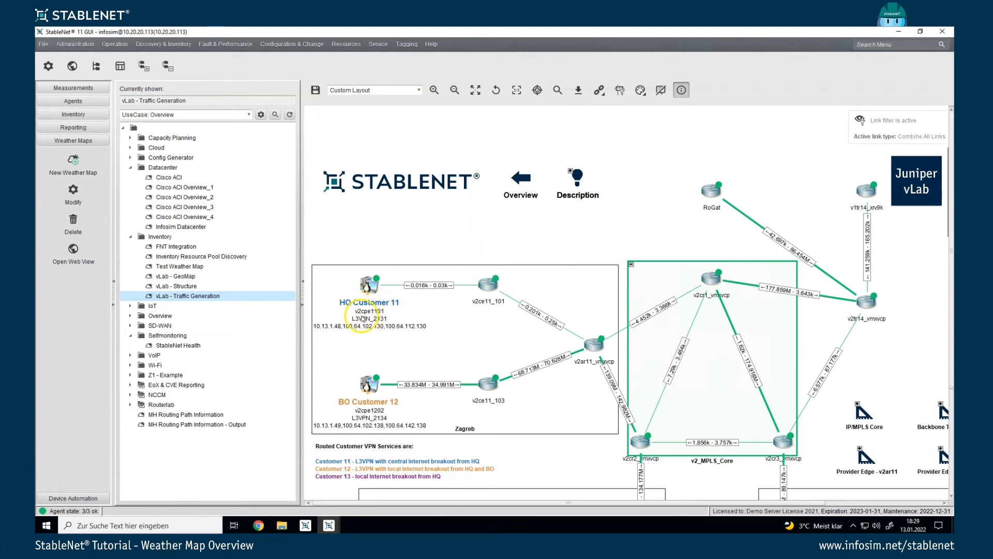
# View the Zagreb text box settings and the combined link settings between HQ Customer 11 and v2ce11_101, cancelling both without changes
pyautogui.doubleClick(427, 290)
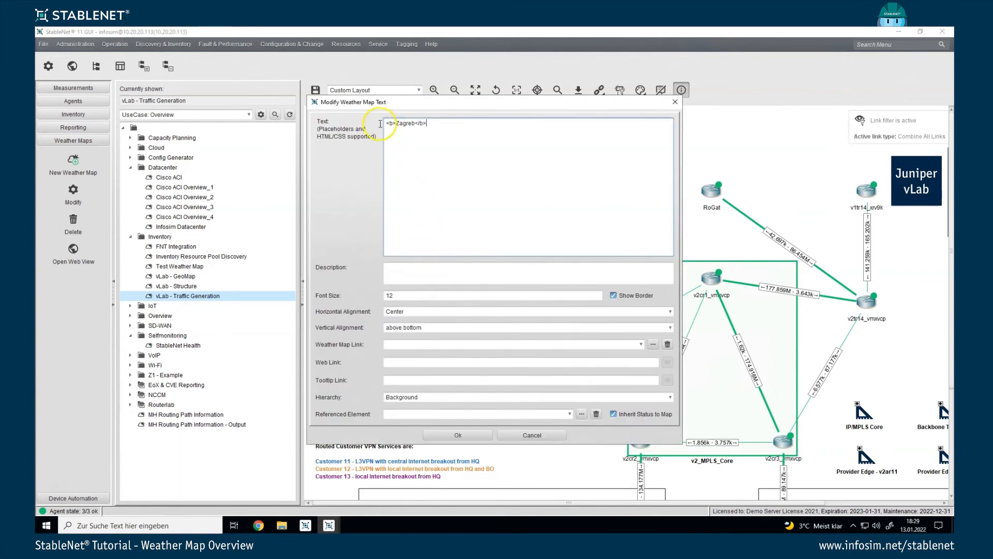
pyautogui.click(539, 435)
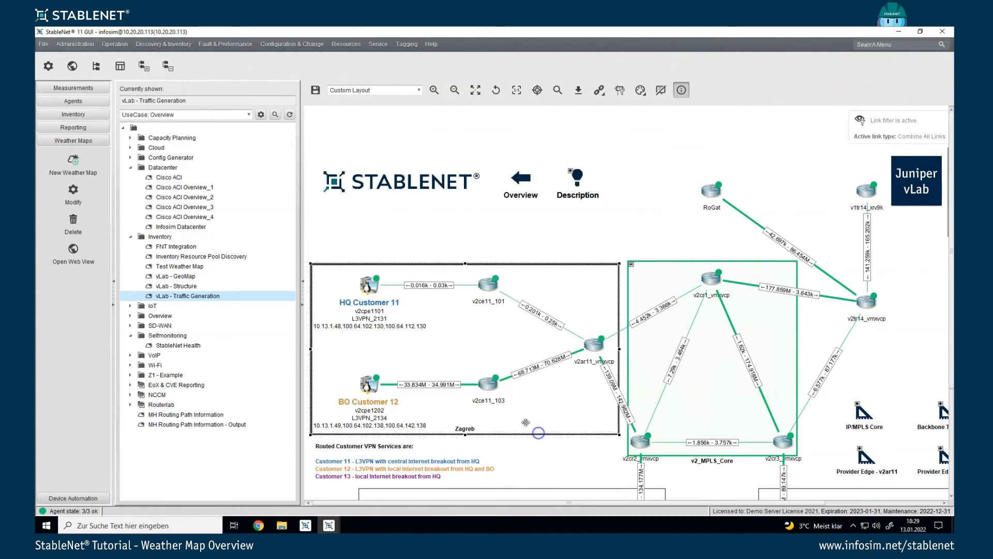
pyautogui.doubleClick(425, 285)
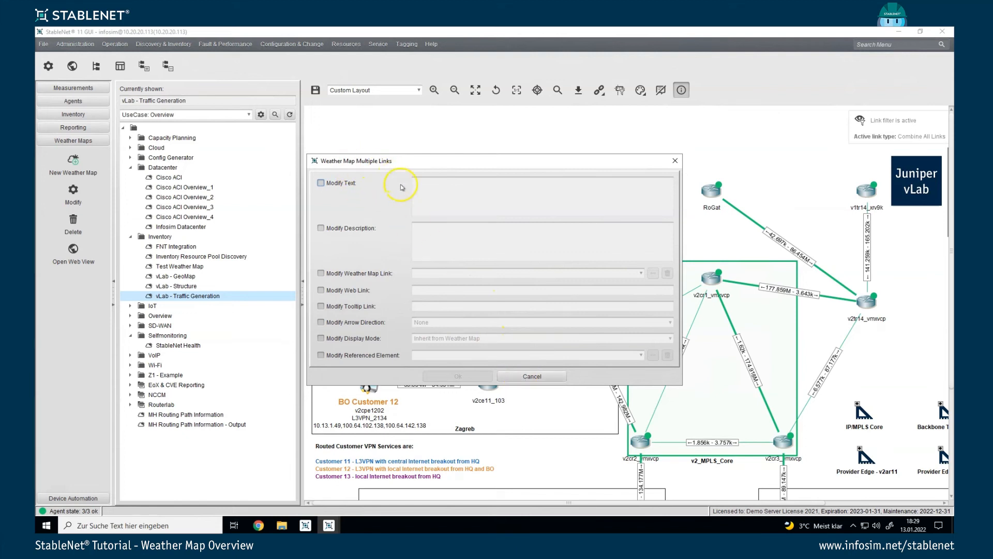
pyautogui.click(521, 373)
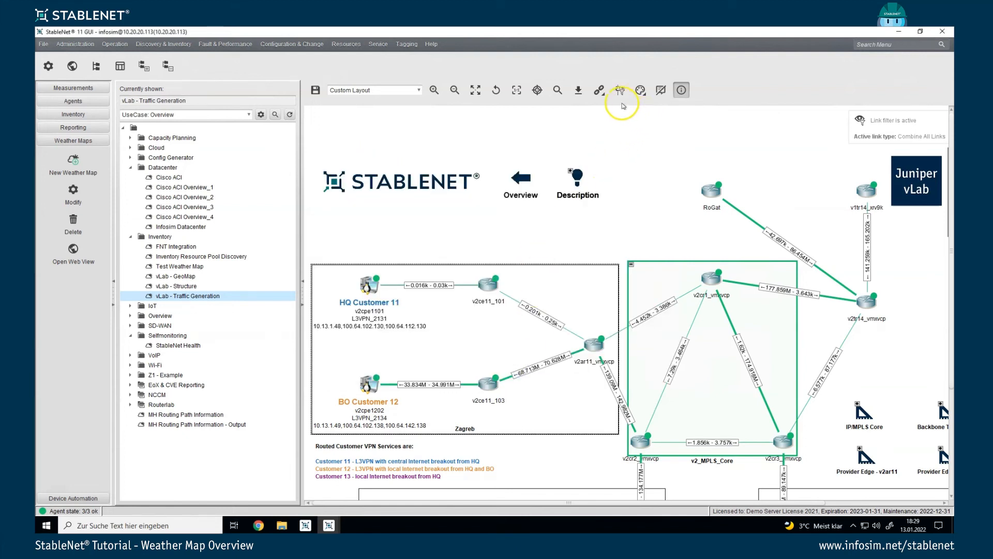
# Set the map's link types to All Links so that every individual link is drawn
pyautogui.click(600, 91)
pyautogui.click(598, 112)
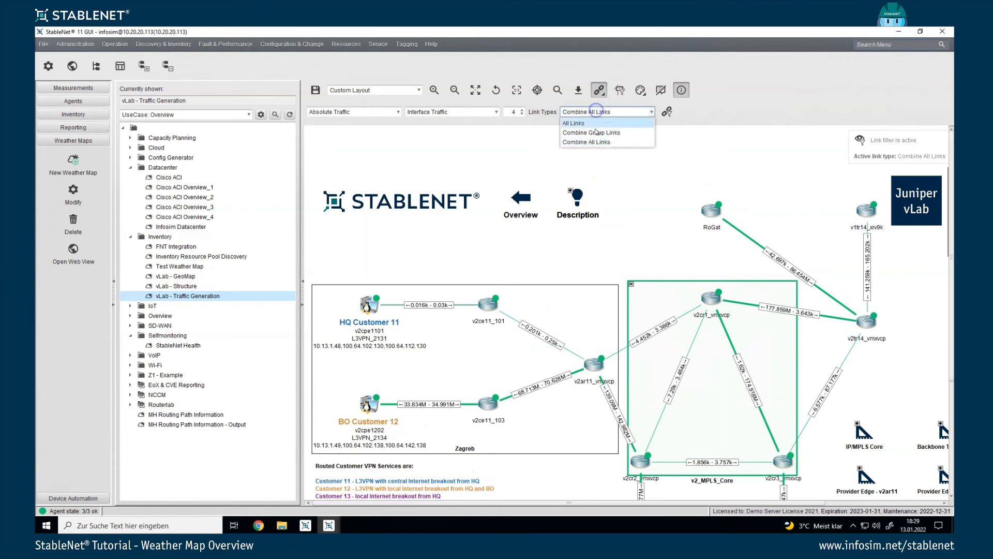
pyautogui.click(588, 124)
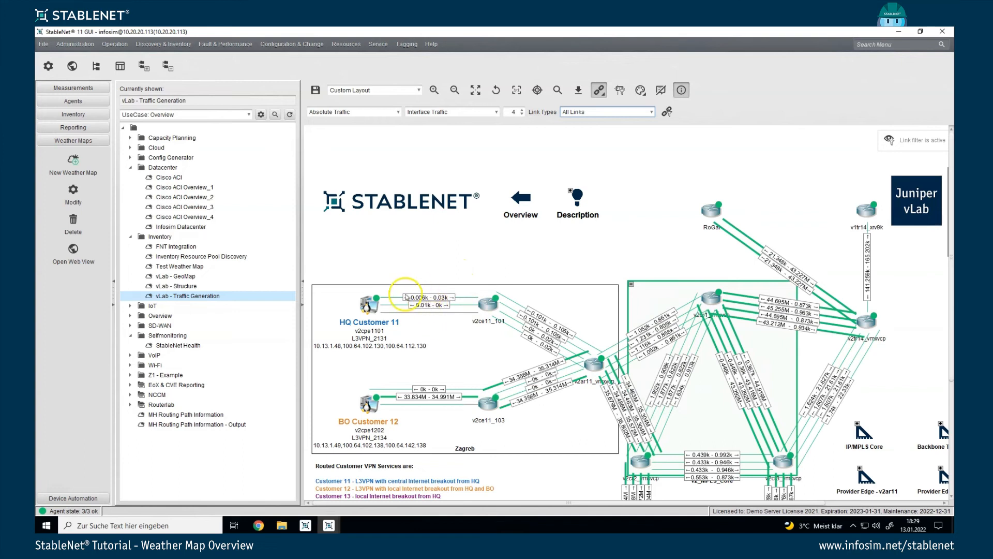
# Open the upper link between HQ Customer 11 and v2ce11_101 and examine its statistic settings, referenced element choices and source interface
pyautogui.doubleClick(398, 301)
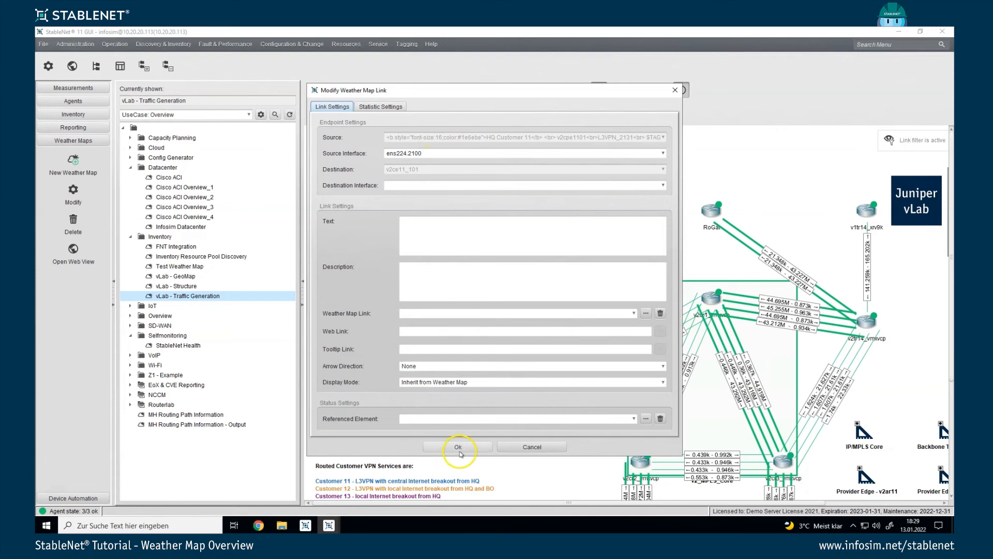
pyautogui.click(378, 107)
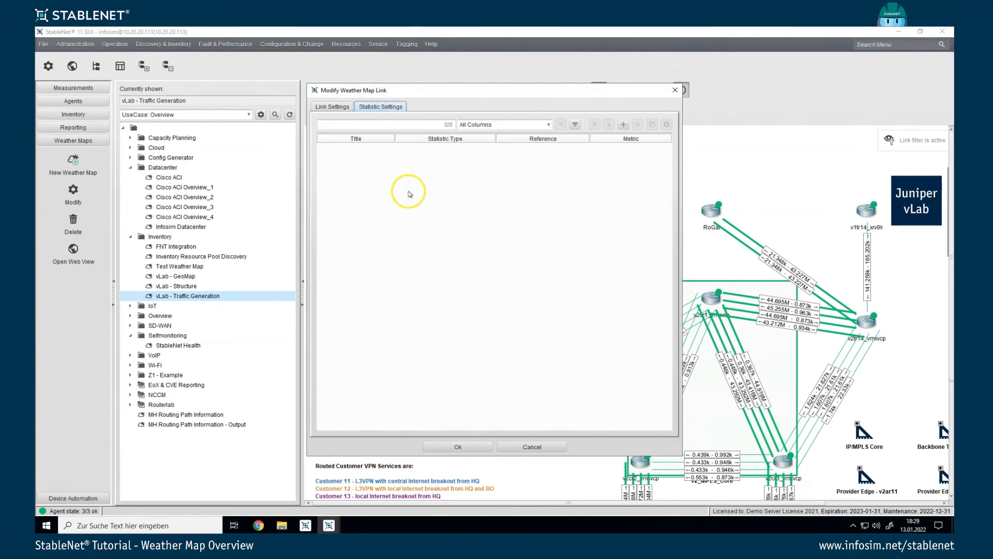
pyautogui.click(336, 109)
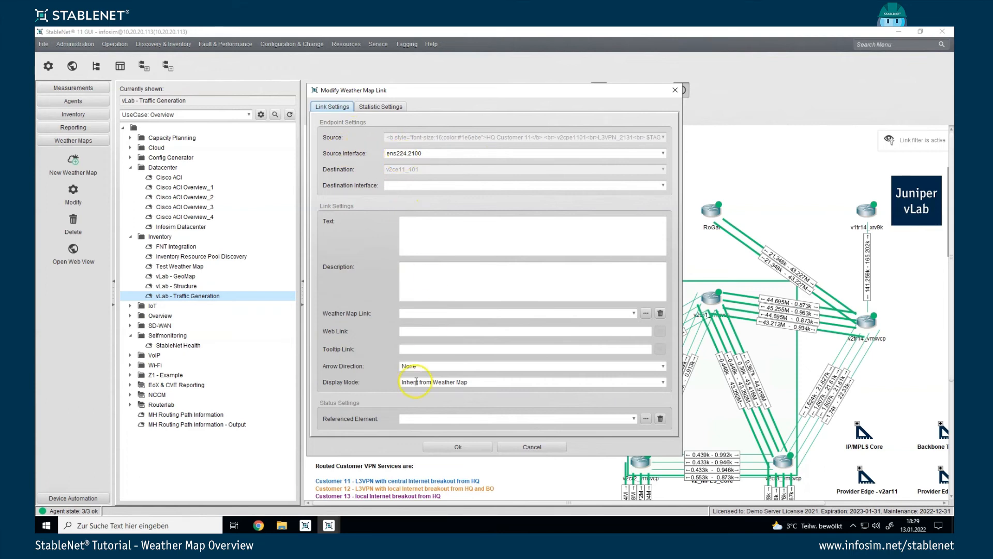
pyautogui.click(412, 418)
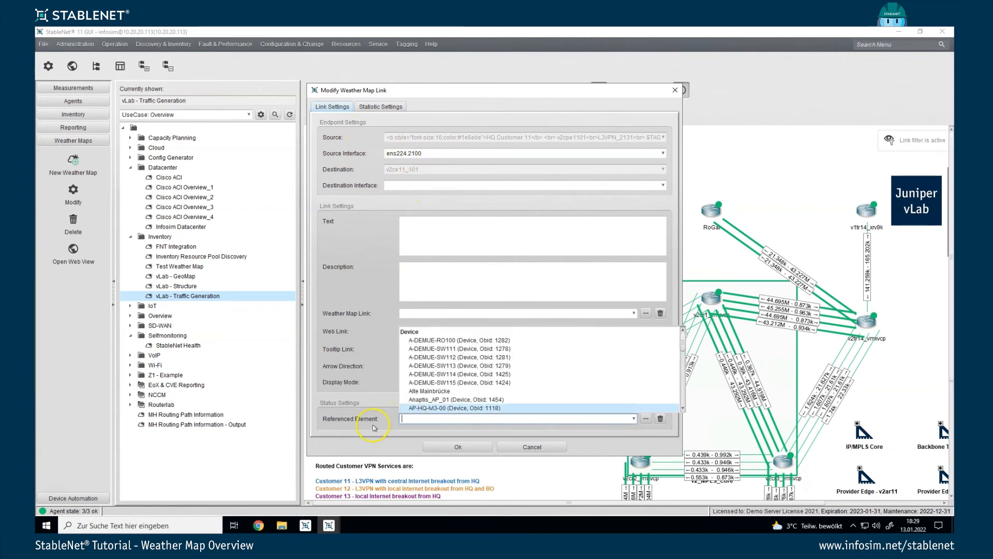
pyautogui.click(371, 228)
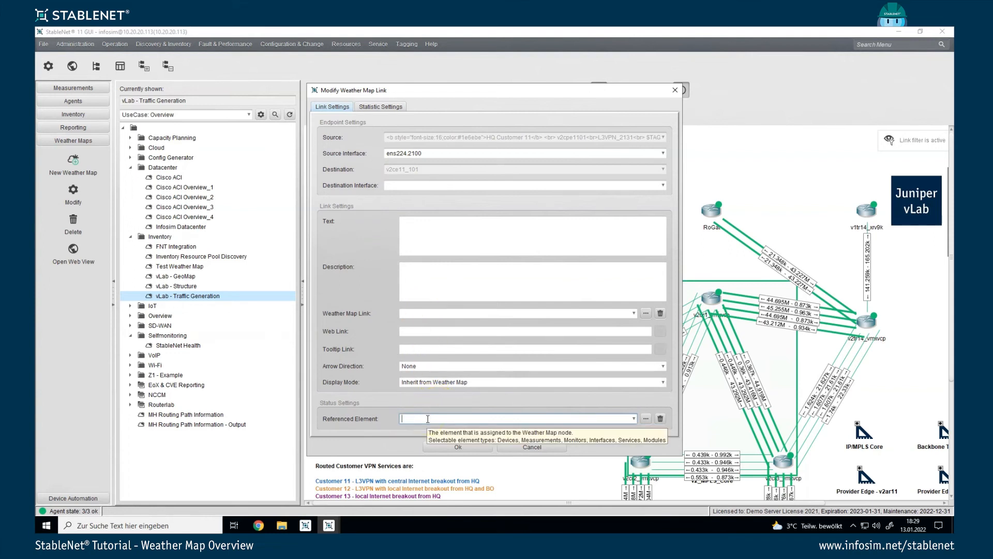
pyautogui.moveTo(420, 154)
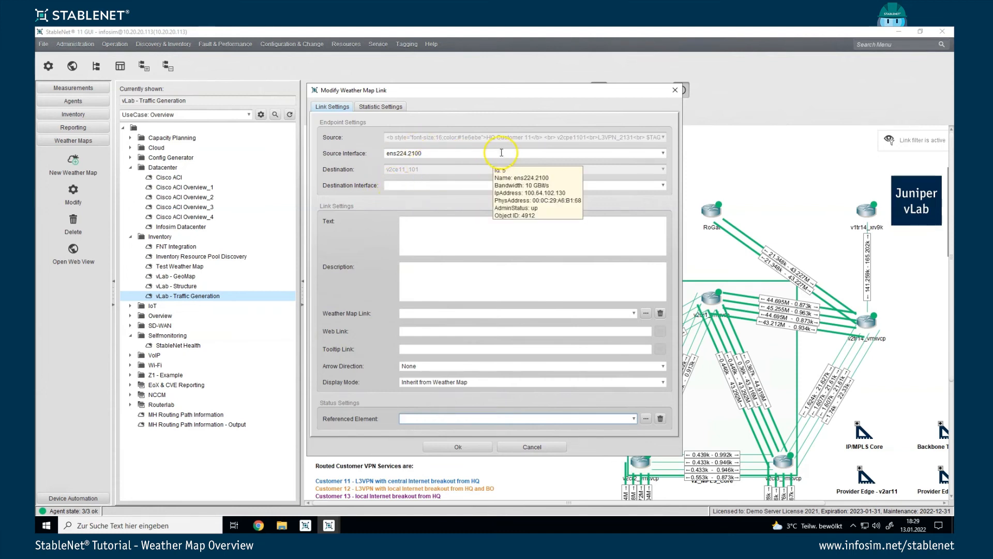
# Examine the link's text, description, tooltip link, arrow direction and display mode options, and cancel without changes
pyautogui.click(424, 231)
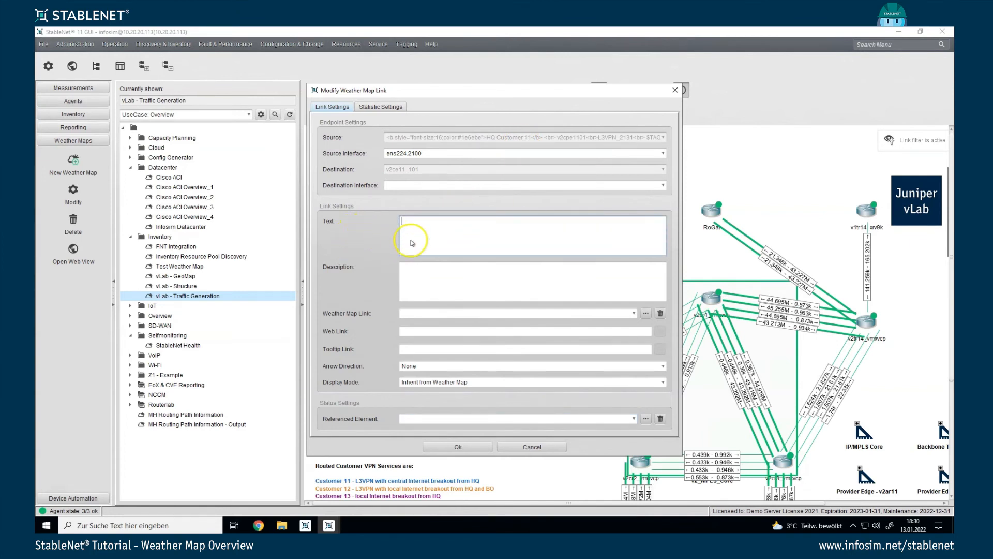
pyautogui.click(415, 273)
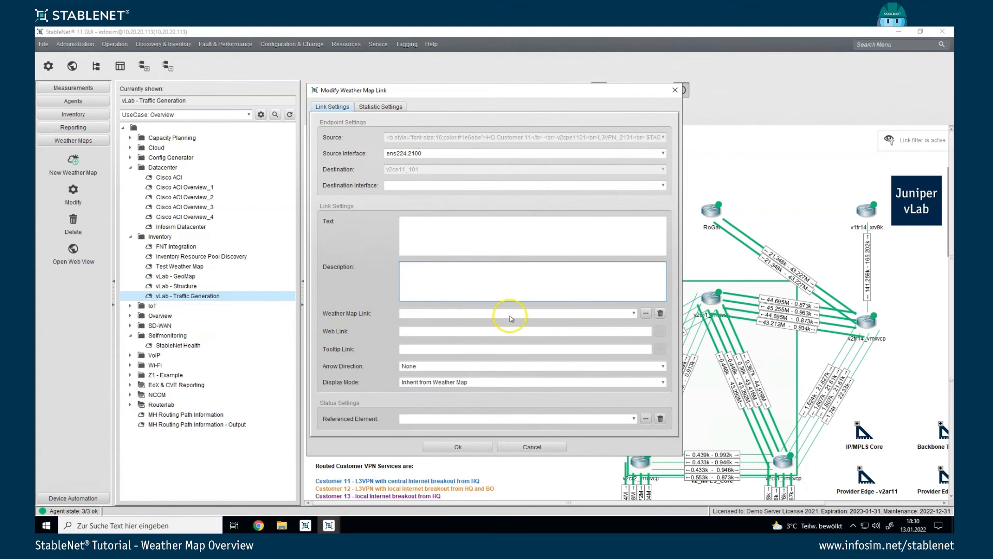
pyautogui.moveTo(424, 349)
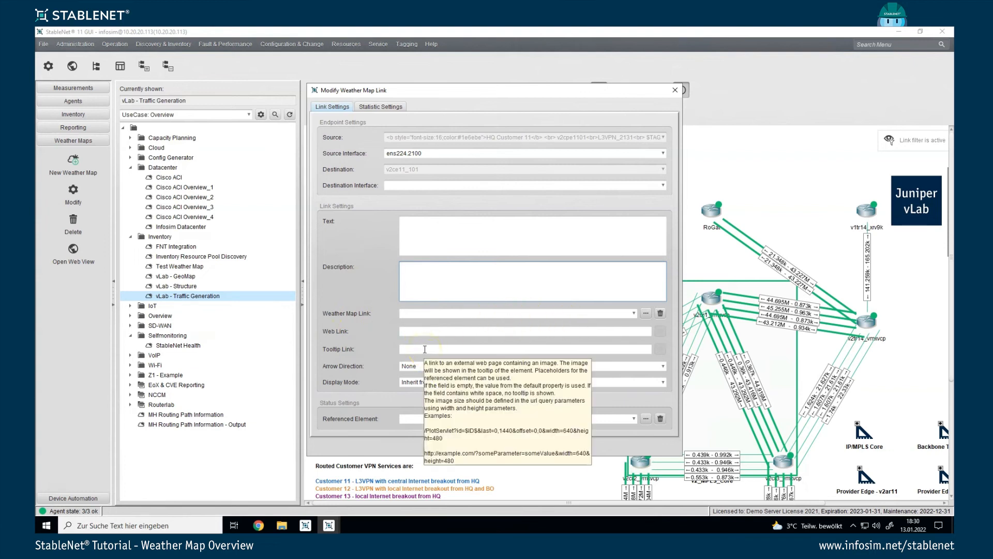
pyautogui.click(411, 366)
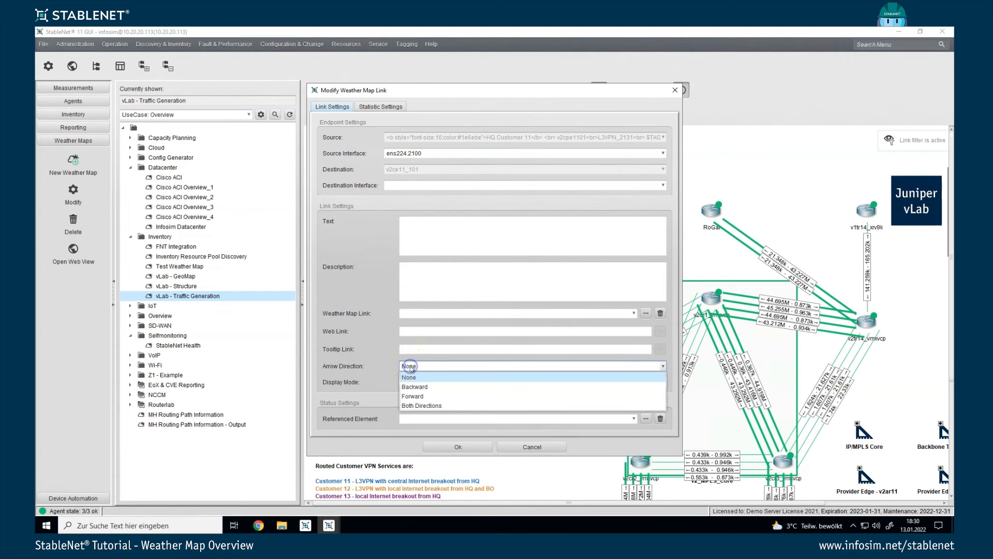
pyautogui.click(422, 367)
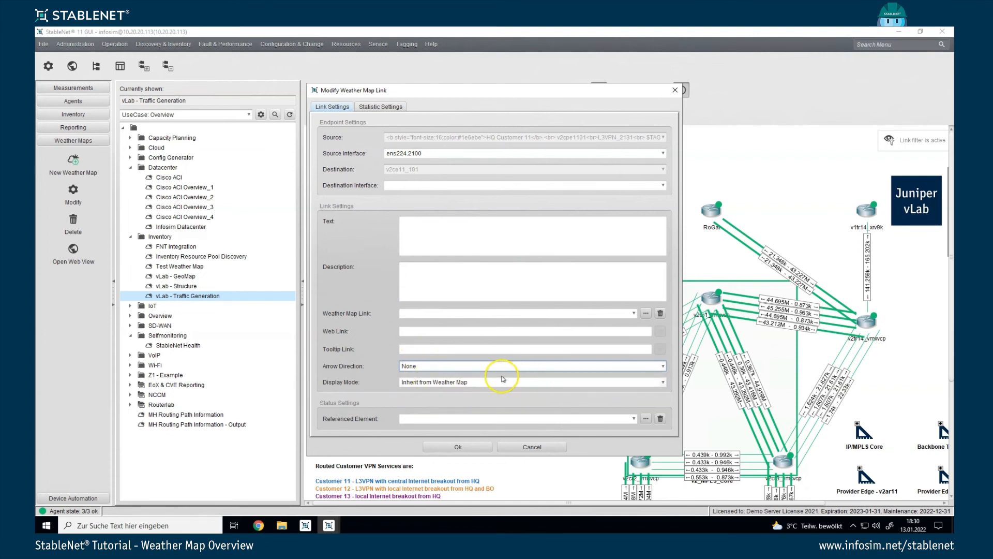
pyautogui.click(654, 383)
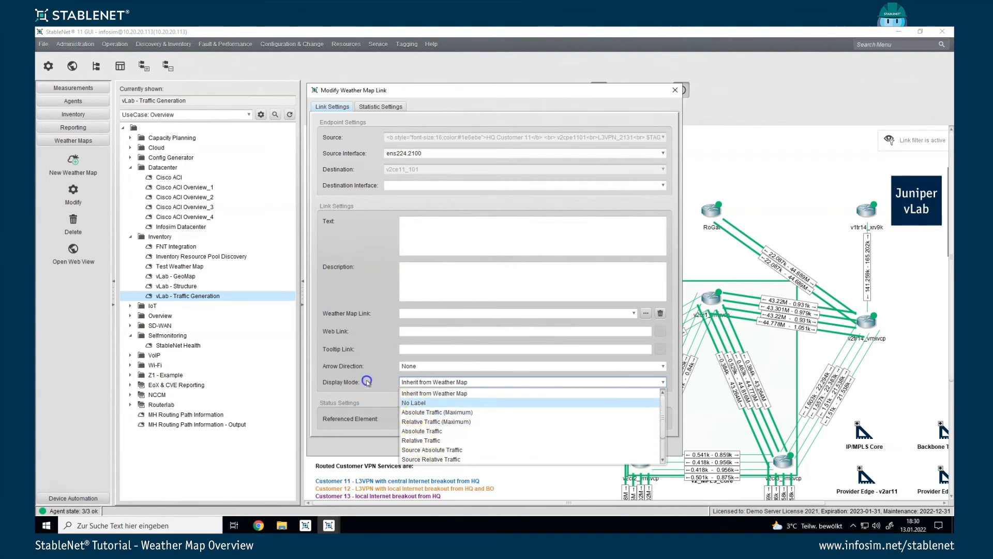
pyautogui.click(367, 381)
pyautogui.click(538, 445)
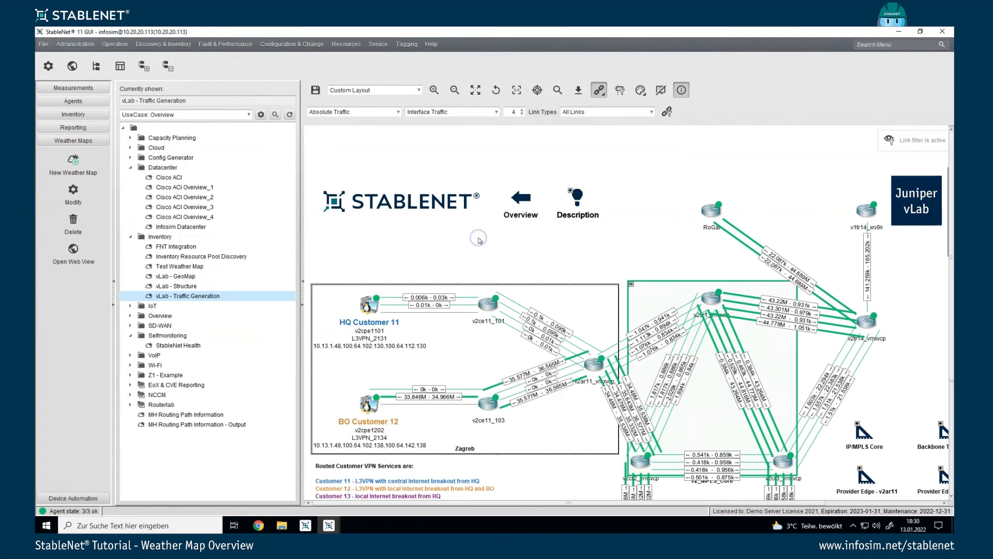
# Set the map's link types back to Combine All Links
pyautogui.click(586, 112)
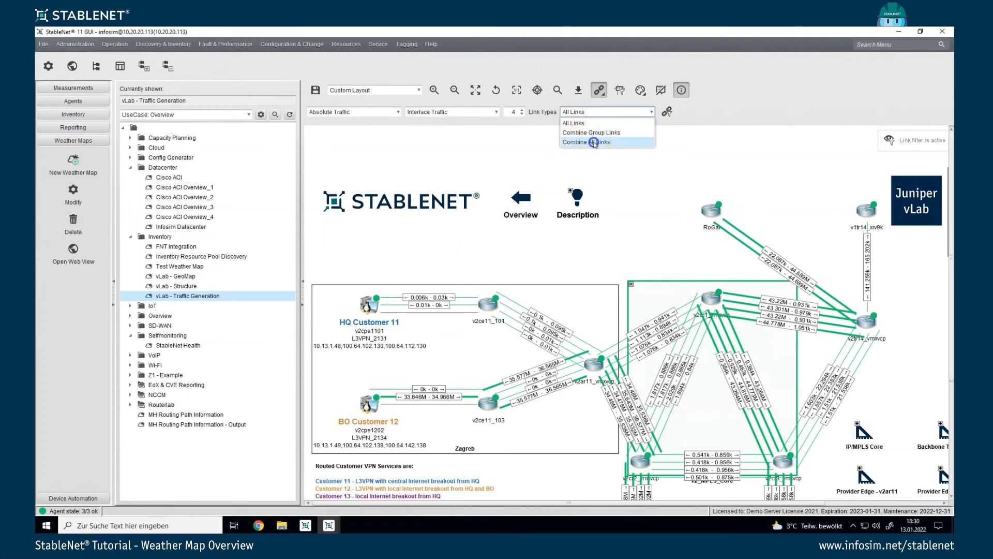
pyautogui.click(593, 142)
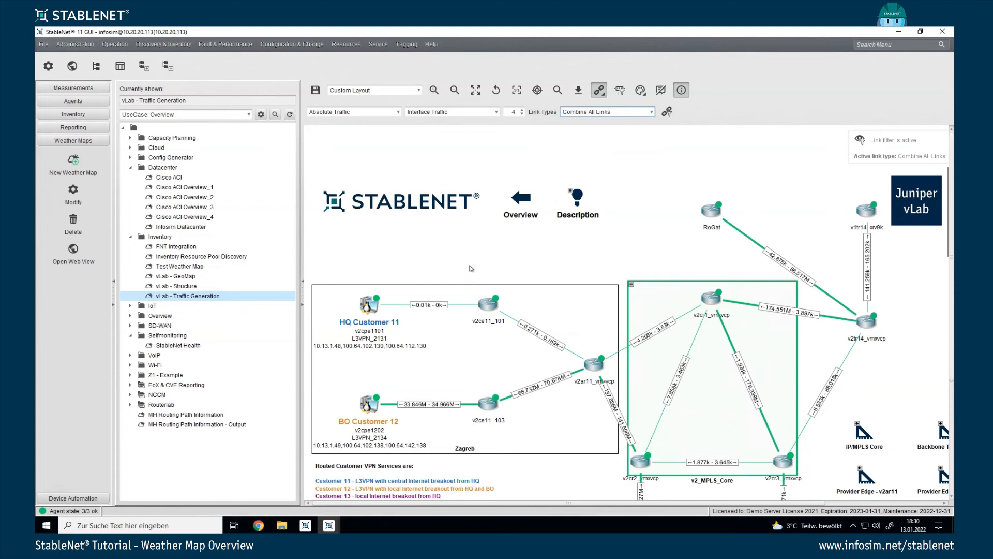
# Examine the v2_MPLS_Core group node's settings, including its referenced element choices and member nodes, then cancel and deselect the group
pyautogui.doubleClick(654, 283)
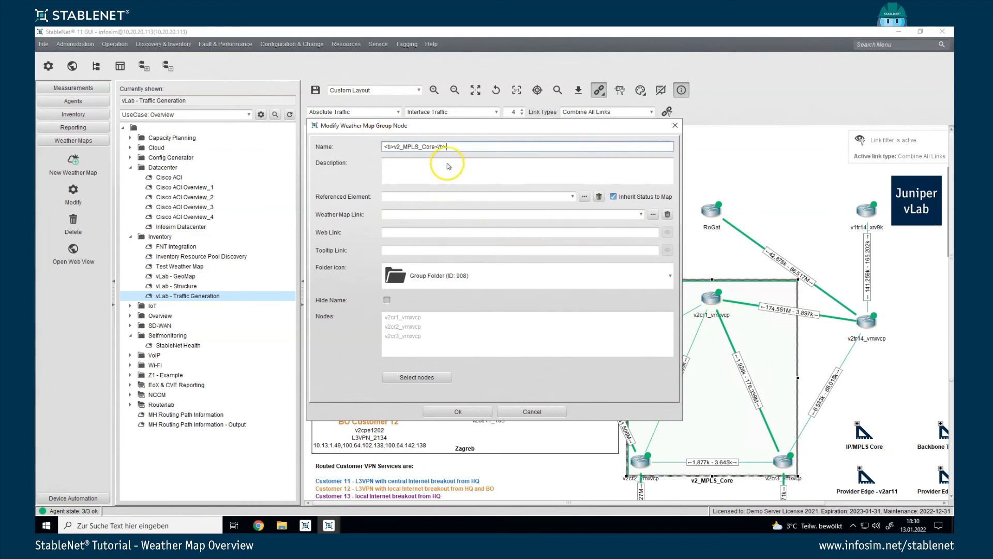
pyautogui.click(444, 192)
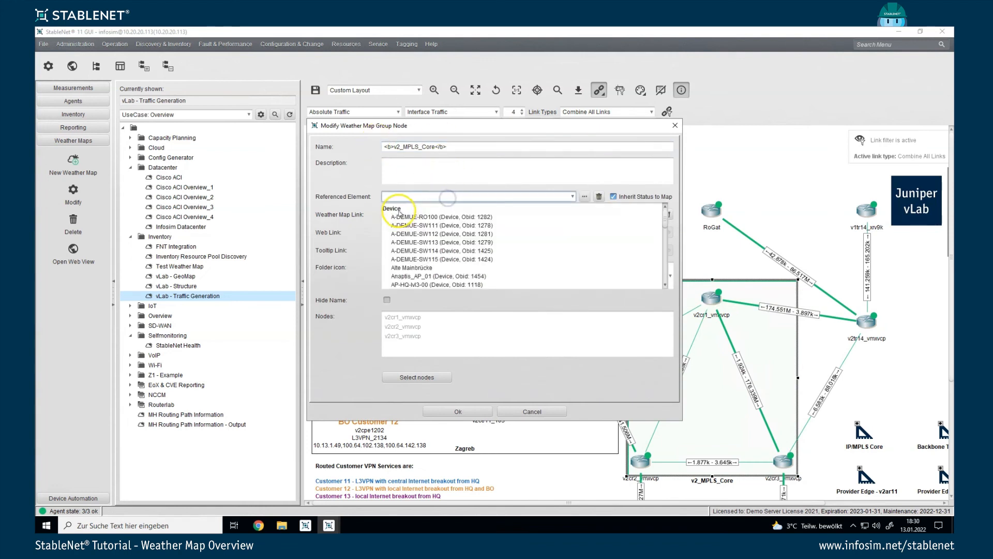
pyautogui.click(333, 226)
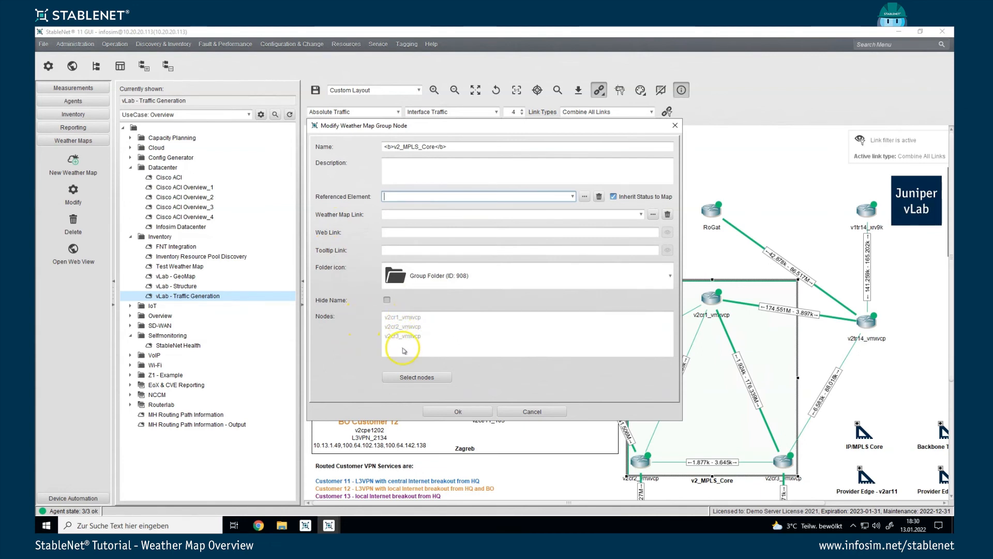
pyautogui.click(525, 412)
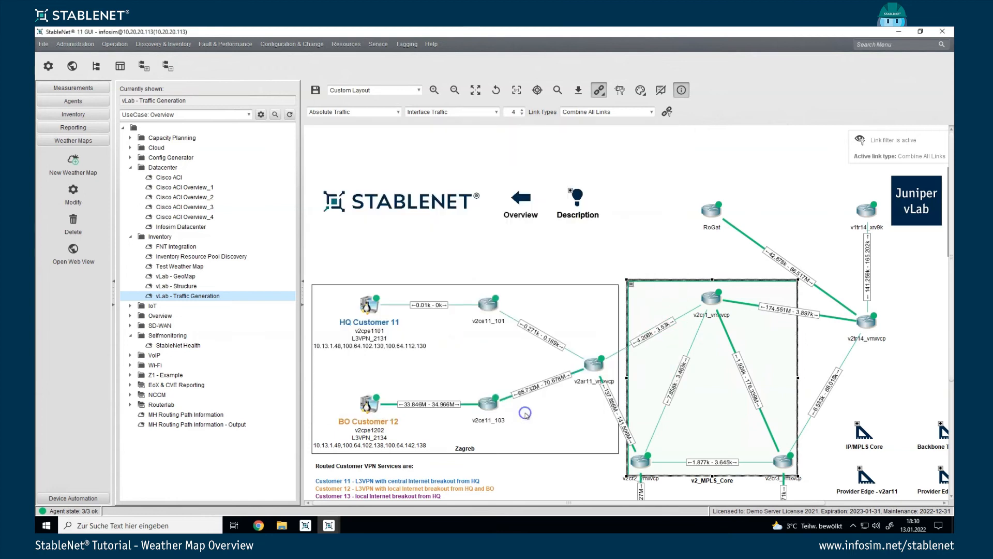
pyautogui.click(632, 242)
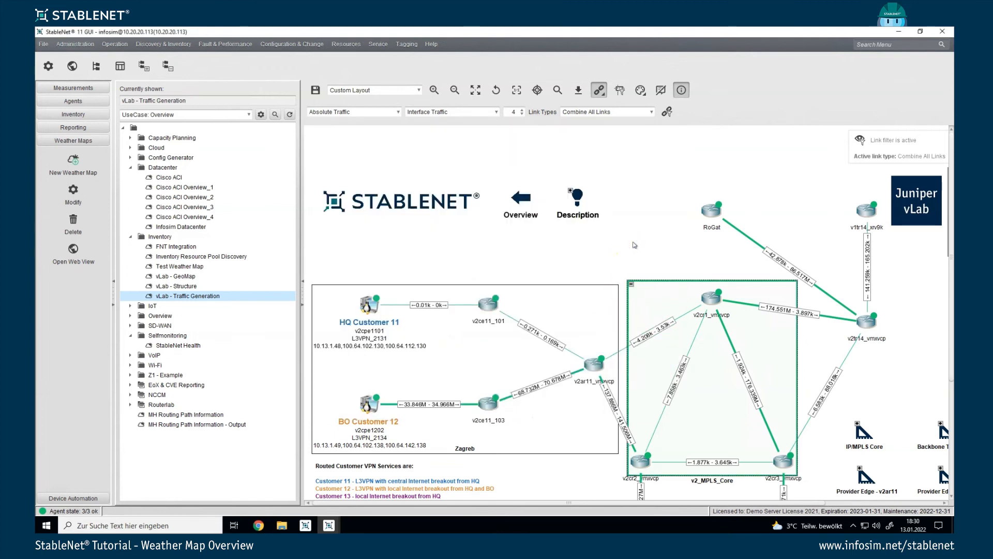
# Show the map's element editing tools and hide the link display options
pyautogui.scroll(-1, 635, 245)
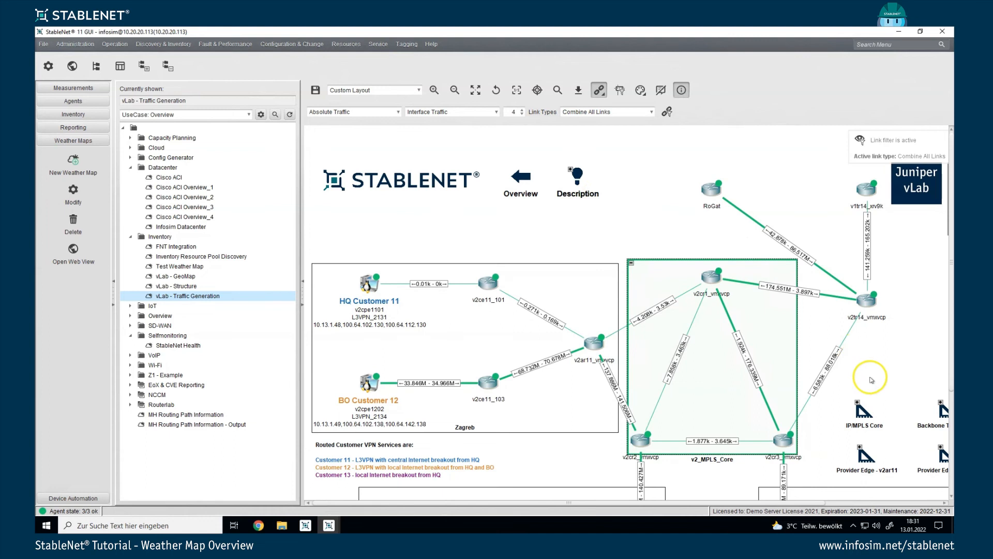
pyautogui.click(640, 89)
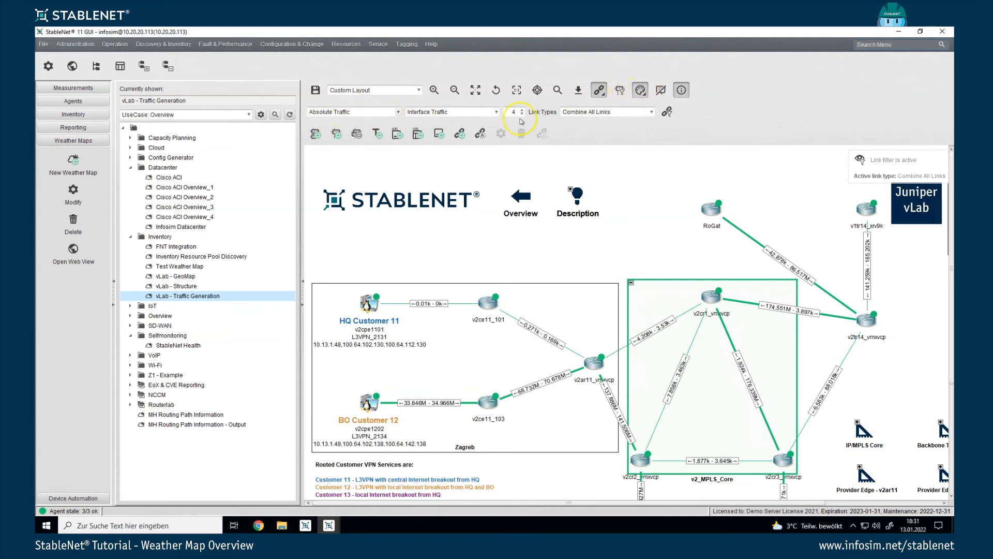
pyautogui.click(598, 91)
pyautogui.click(599, 91)
pyautogui.click(598, 91)
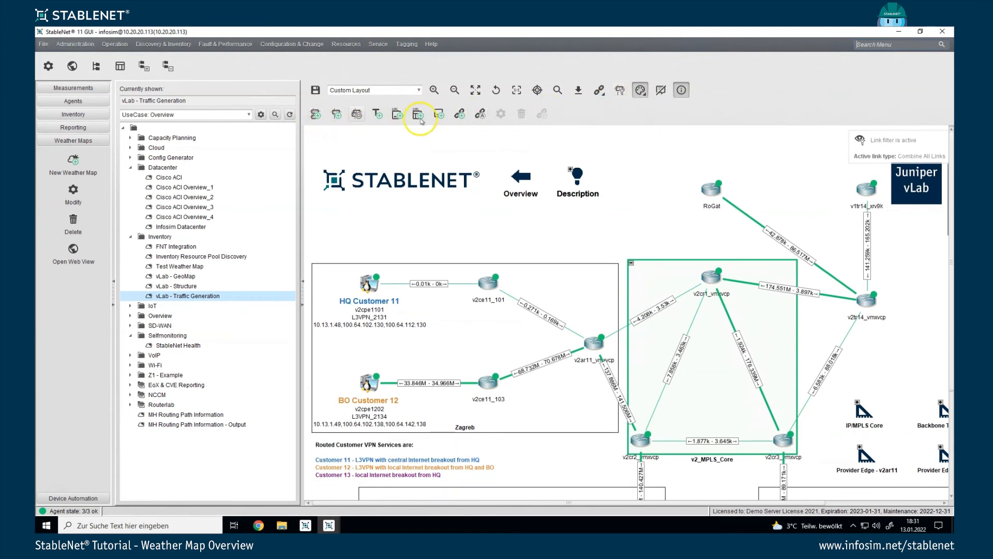
# Examine the settings for adding multiple map nodes by element filter and for adding a single node, cancelling both
pyautogui.click(315, 114)
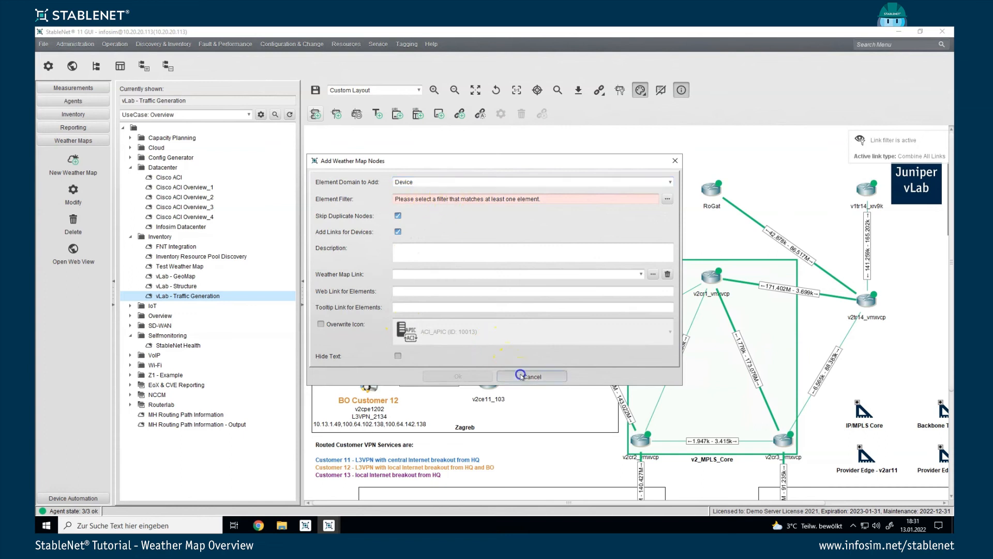
pyautogui.click(520, 376)
pyautogui.click(336, 114)
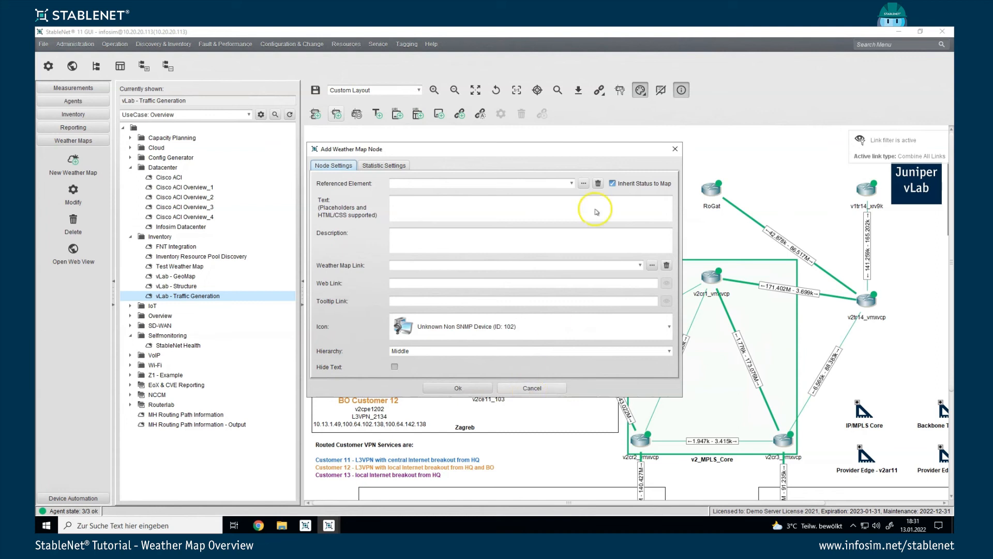
pyautogui.click(533, 388)
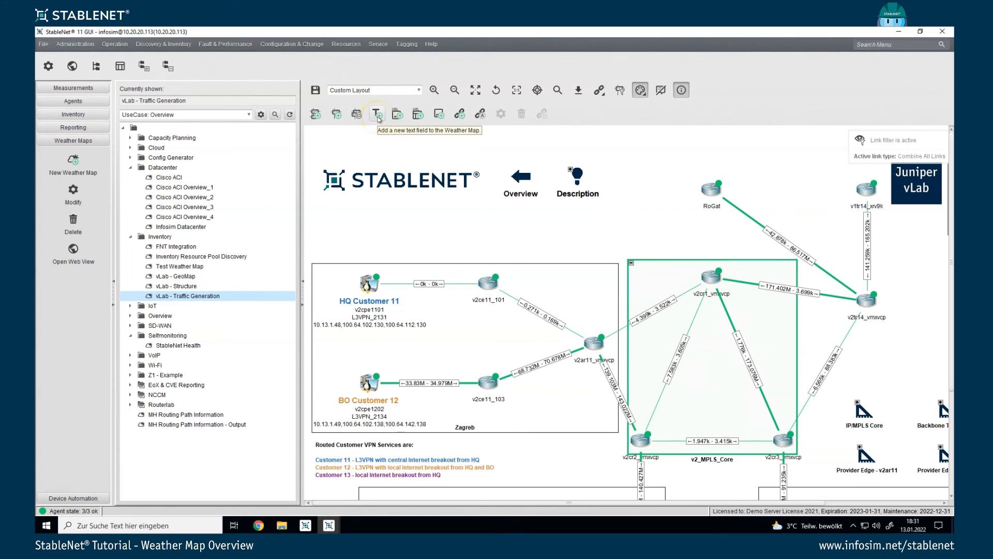
# Examine the HTML text settings of the Routed Customer VPN Services text field, then cancel
pyautogui.click(406, 458)
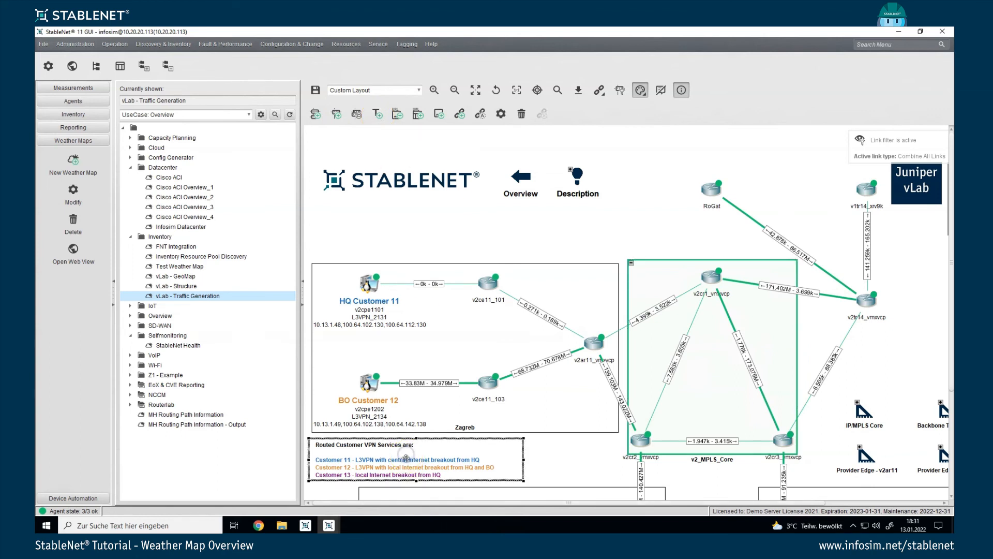
pyautogui.doubleClick(406, 457)
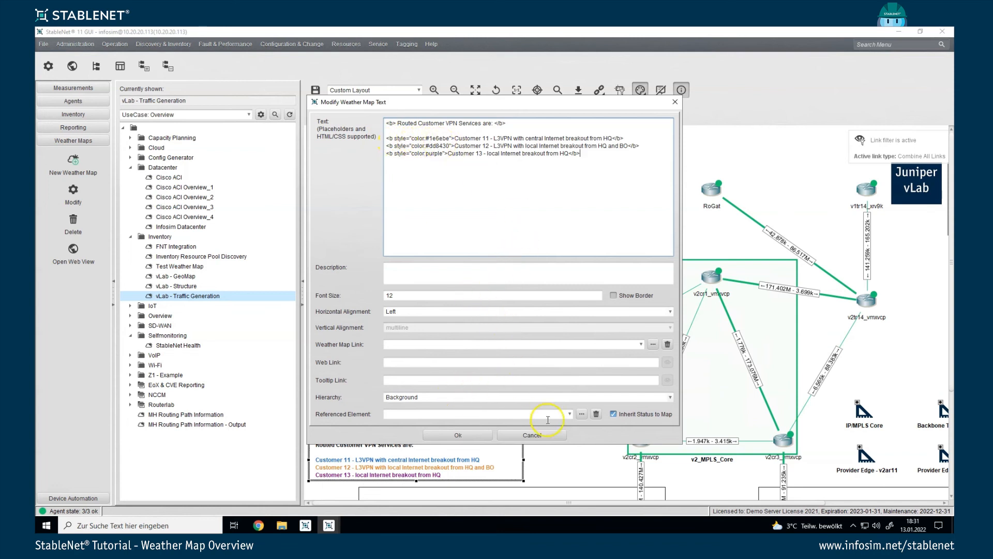
pyautogui.click(532, 435)
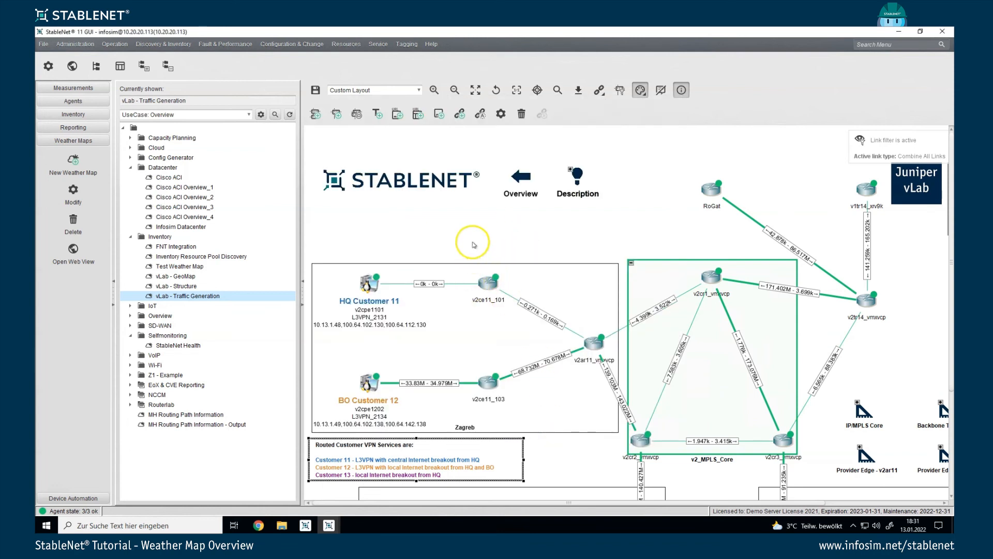
# Examine the Zagreb text field's border and alignment settings, then cancel and deselect the field
pyautogui.click(570, 432)
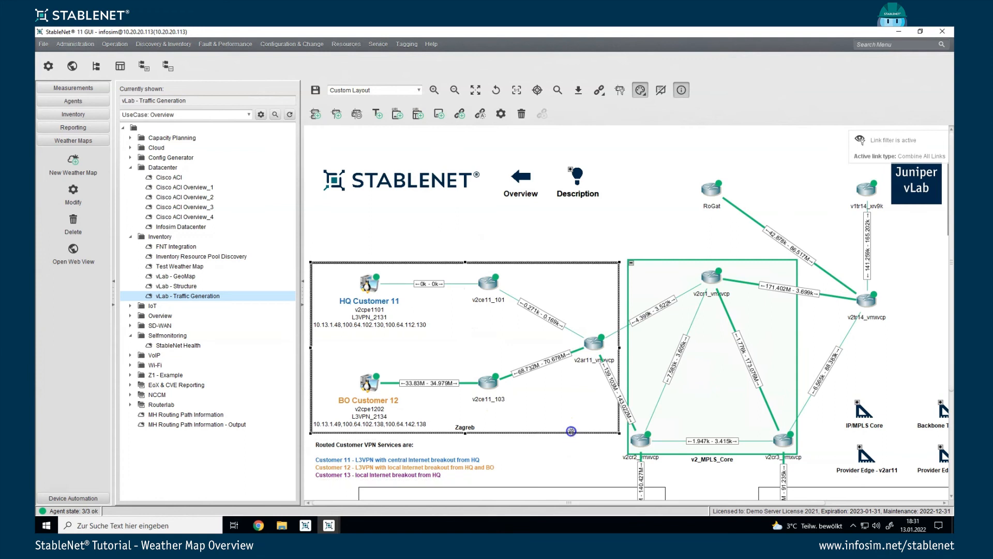
pyautogui.doubleClick(466, 428)
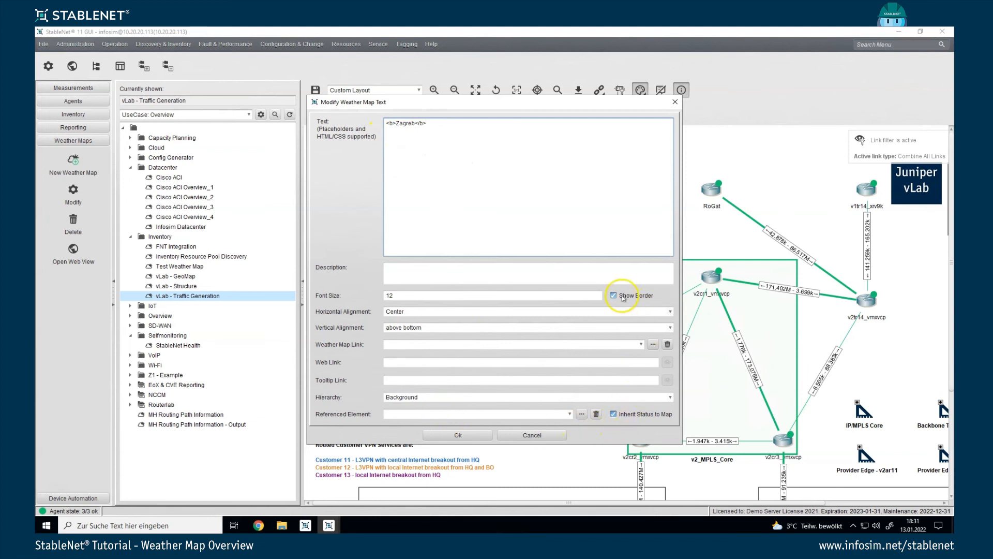
pyautogui.click(533, 436)
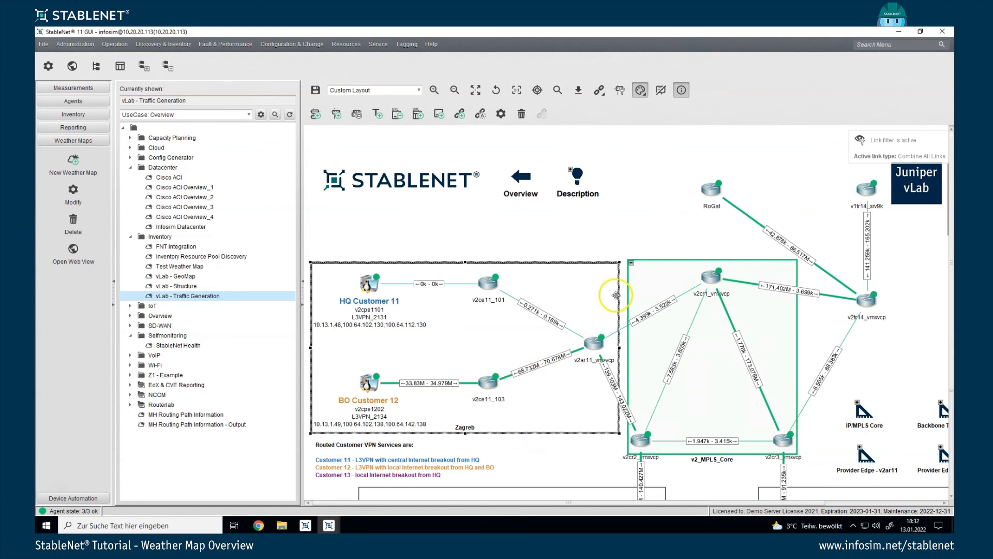
pyautogui.click(484, 230)
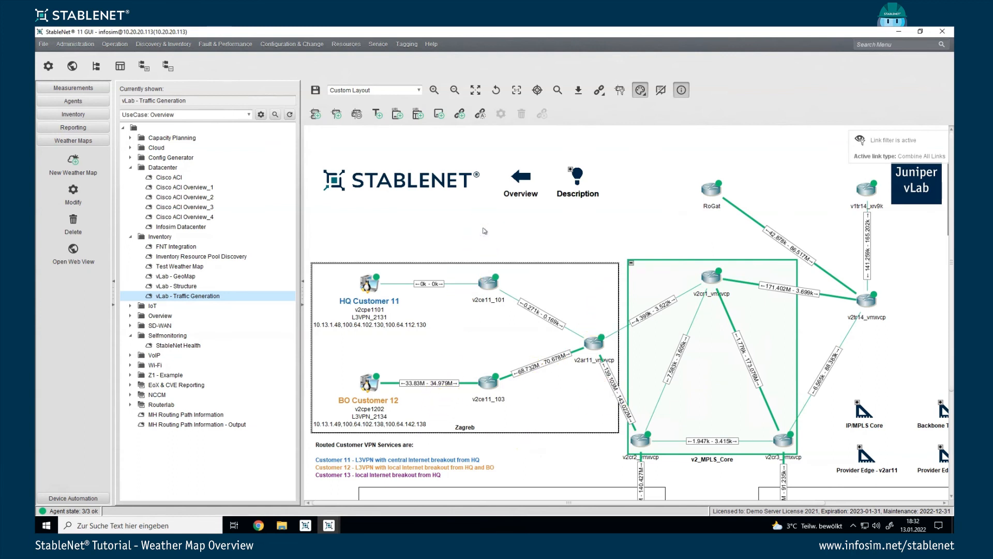
# Examine the settings for adding a URL image to the map and close them without adding one
pyautogui.click(397, 114)
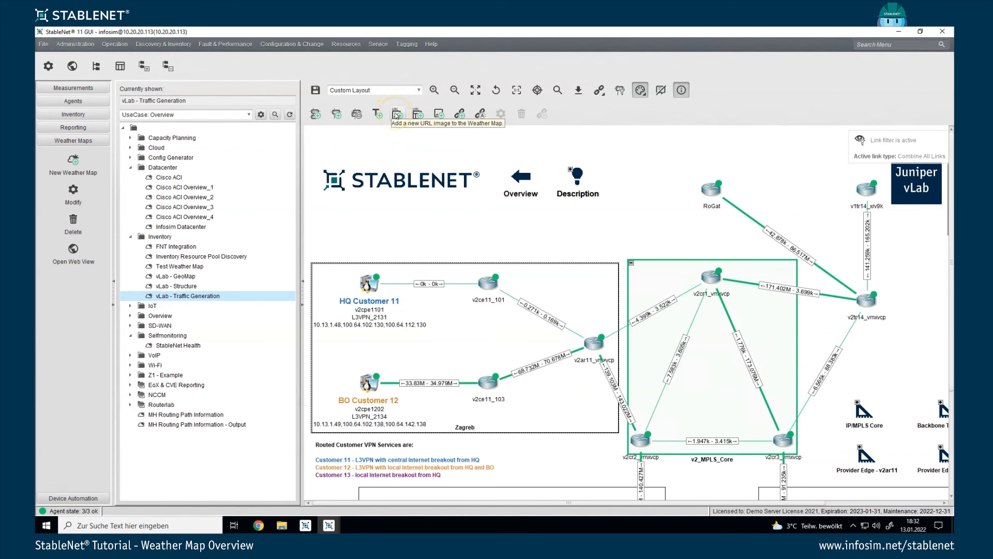
pyautogui.click(397, 113)
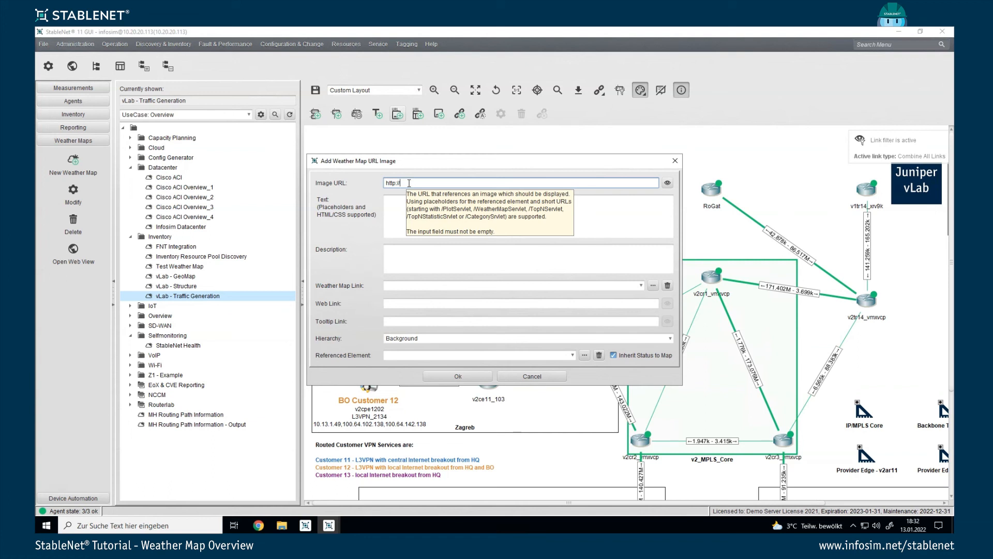
pyautogui.click(522, 376)
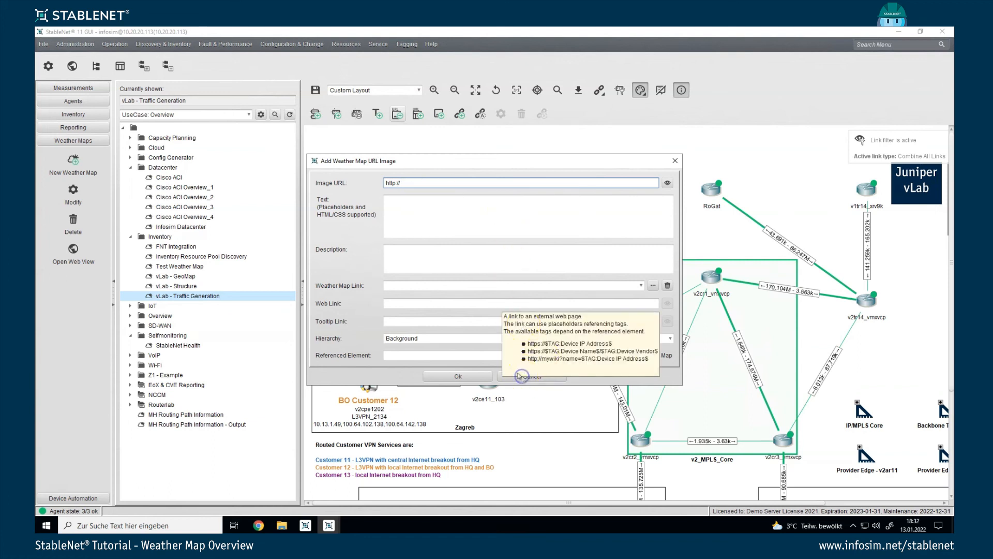
pyautogui.click(674, 162)
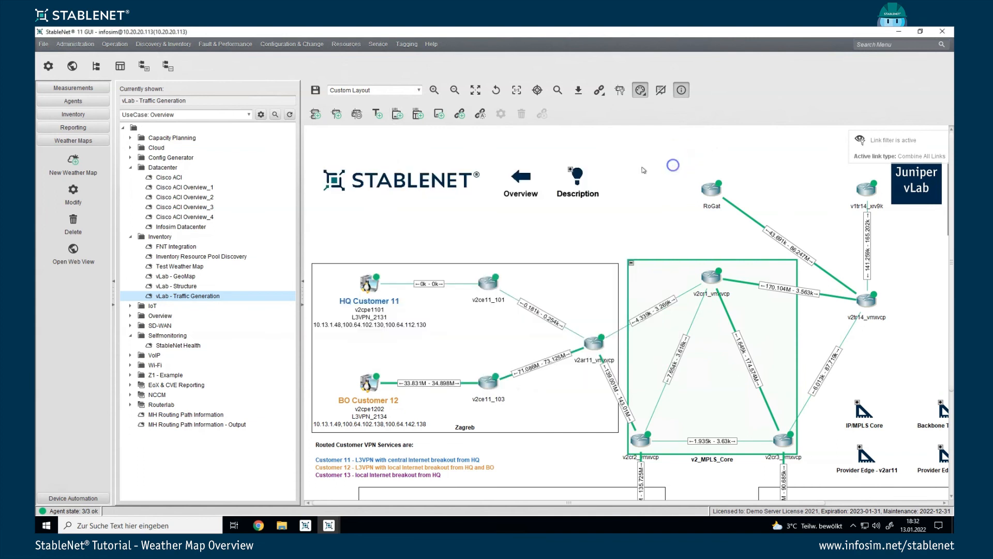
# Examine the settings for adding a URL table, including the table URL field, then cancel
pyautogui.click(418, 113)
pyautogui.click(482, 182)
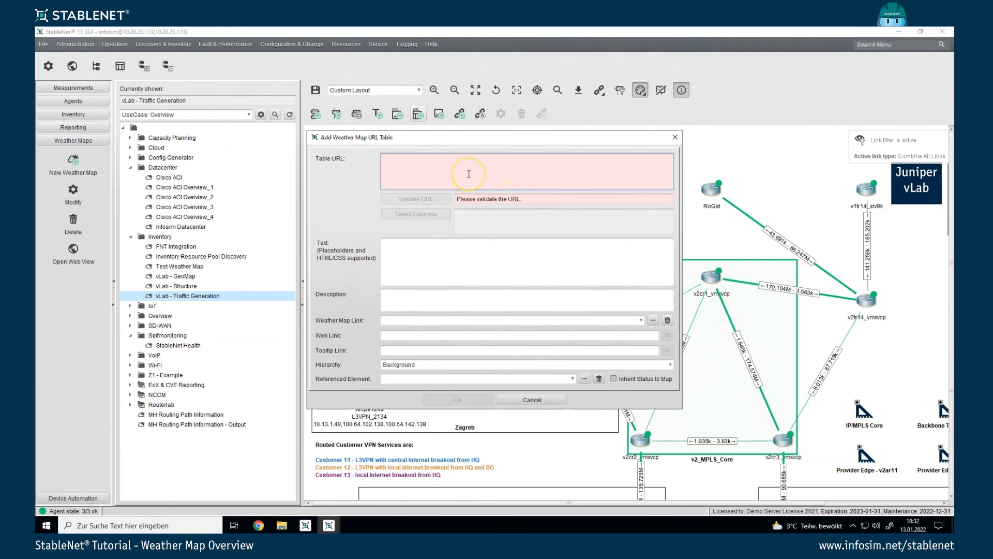
pyautogui.click(414, 162)
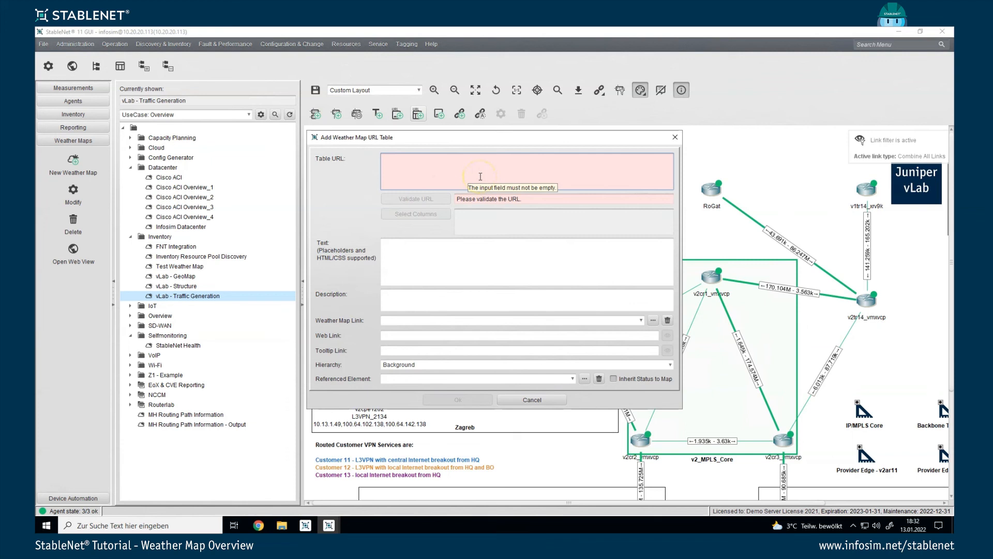
pyautogui.click(531, 400)
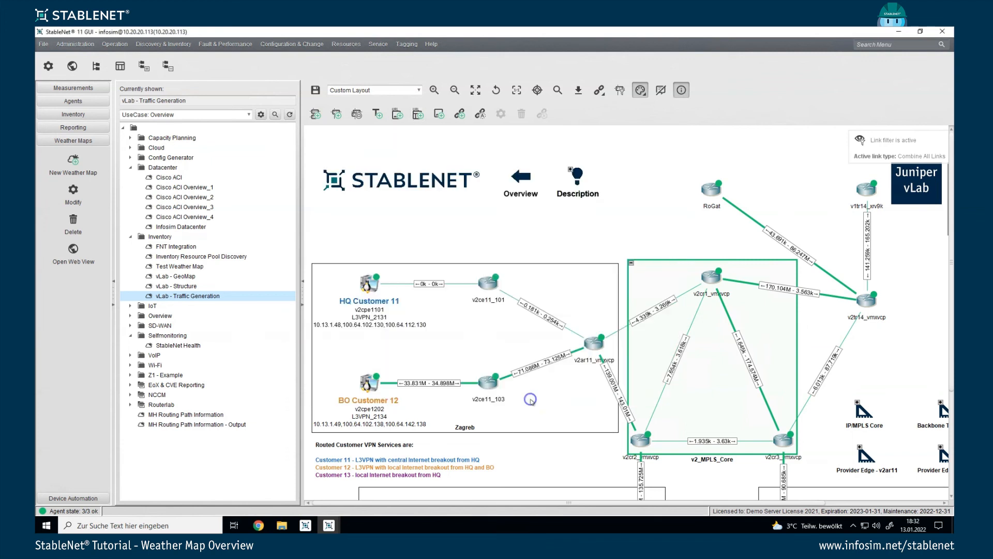
# Show the tools for adding a new image and a new link to the weather map
pyautogui.click(440, 116)
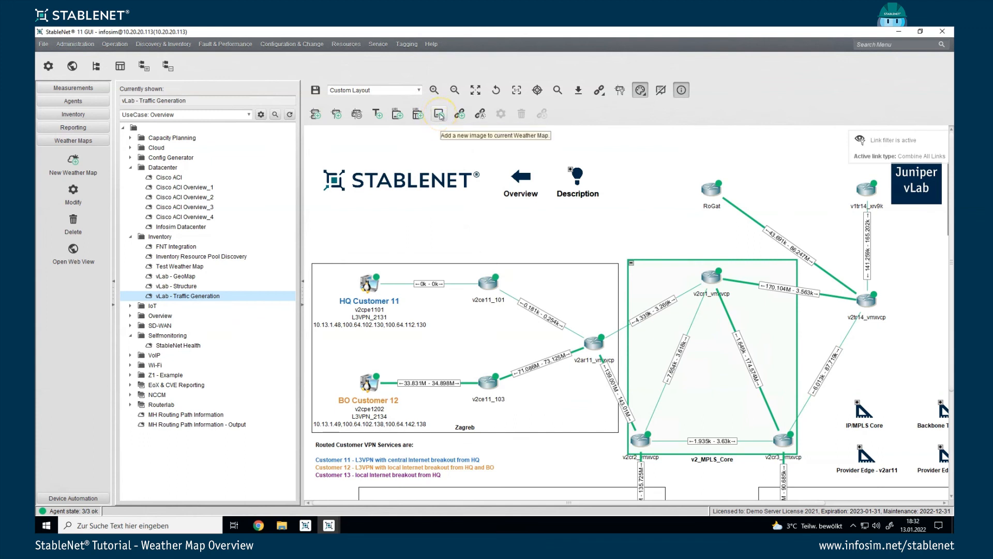
pyautogui.click(459, 115)
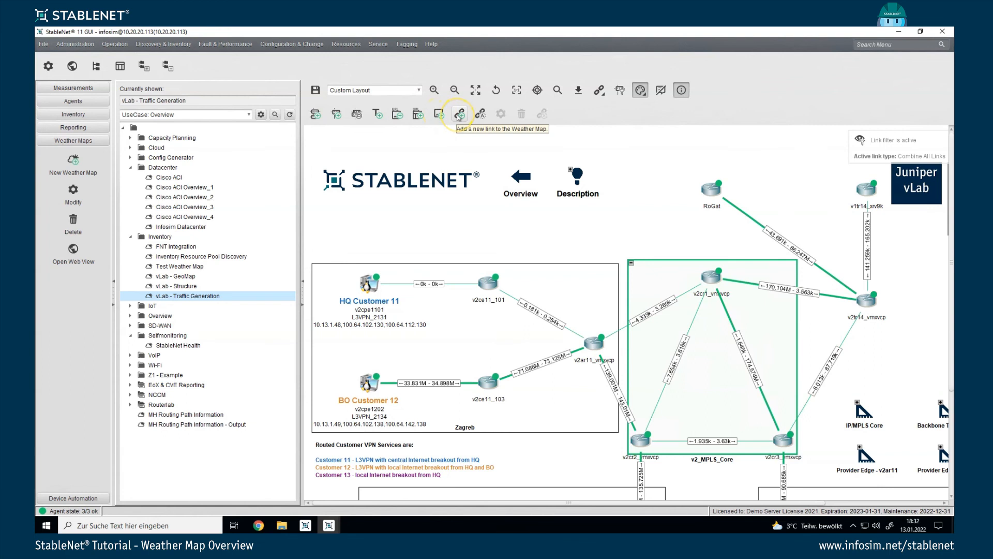
pyautogui.click(461, 118)
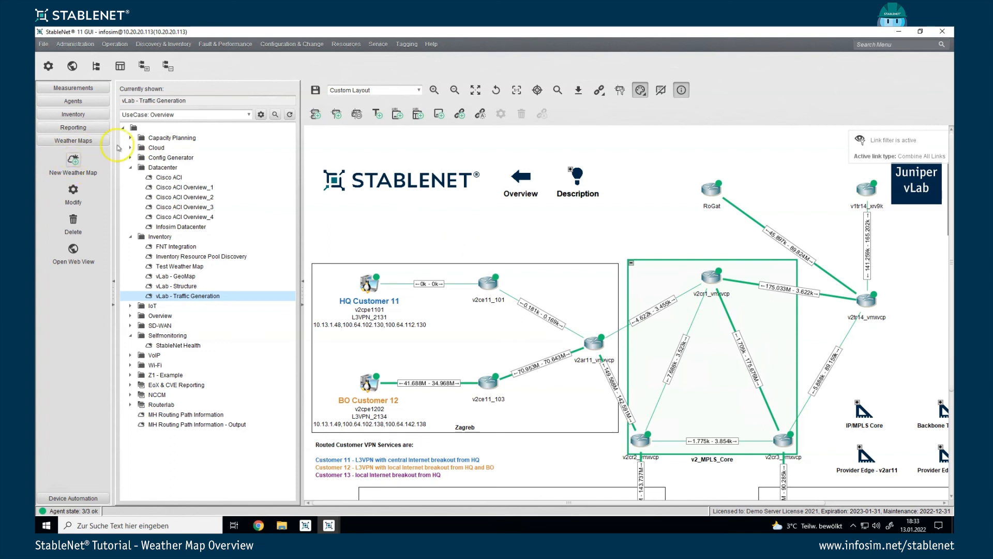
# Examine the vLab - Traffic Generation map's general and link traffic settings, preview the Measurement Statistic type, and cancel
pyautogui.rightClick(187, 297)
pyautogui.click(203, 306)
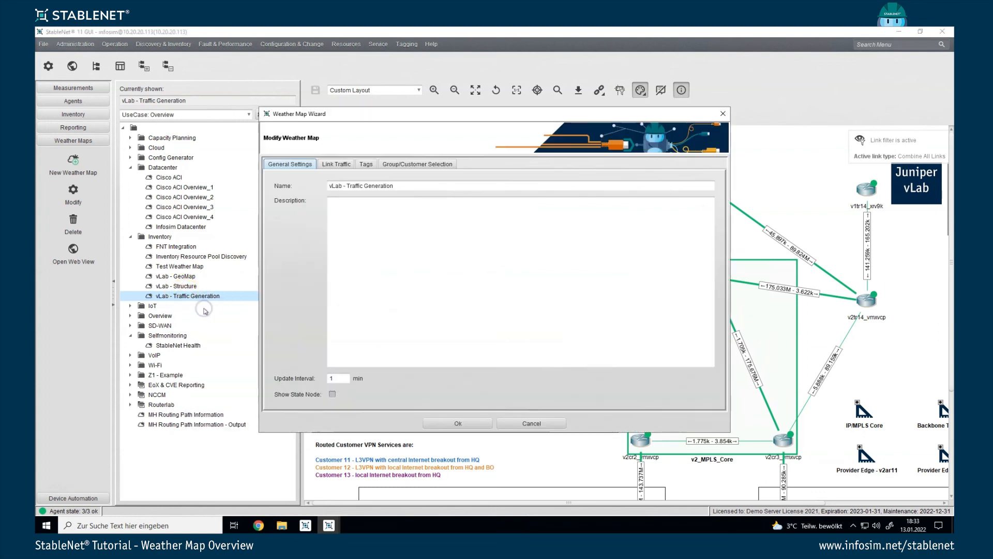
pyautogui.click(336, 163)
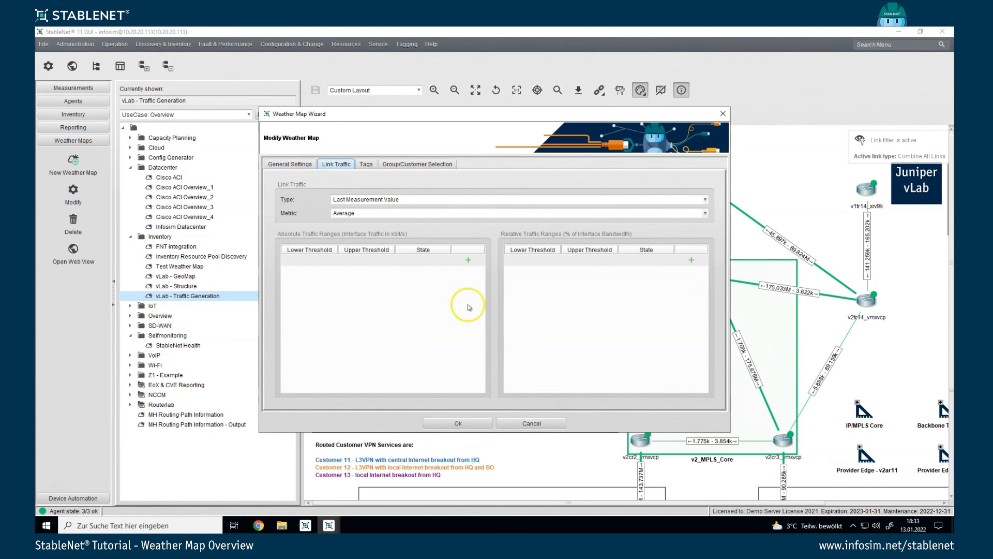
pyautogui.click(357, 200)
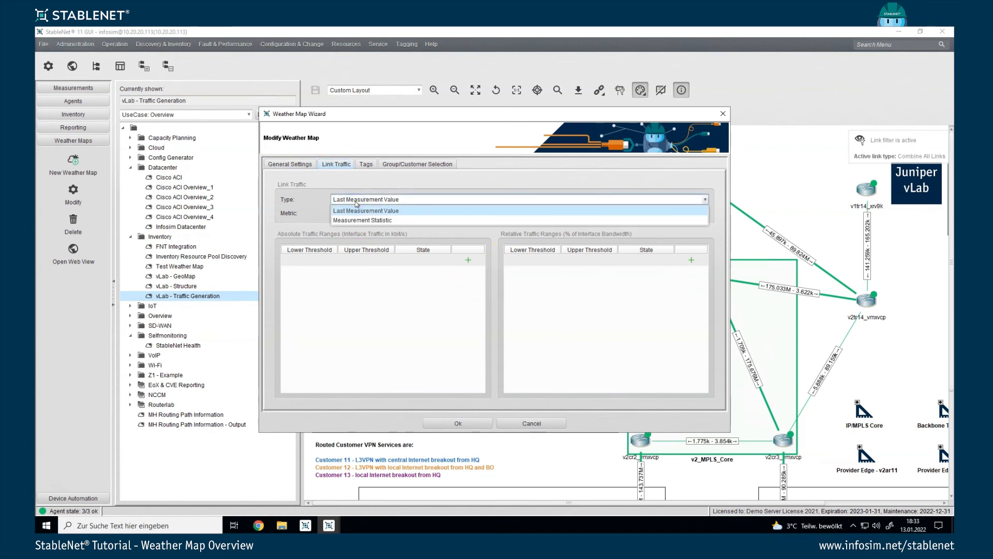
pyautogui.click(362, 220)
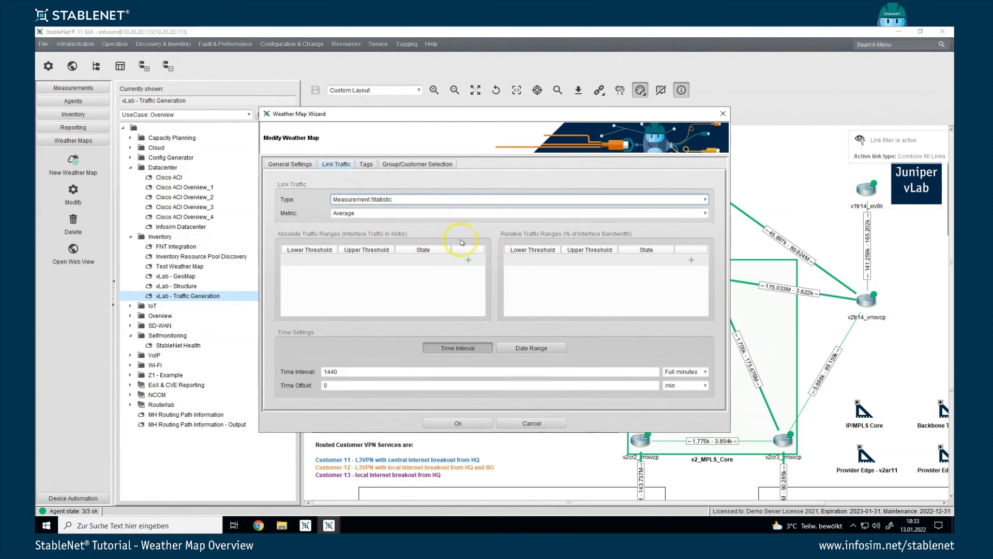
pyautogui.click(519, 422)
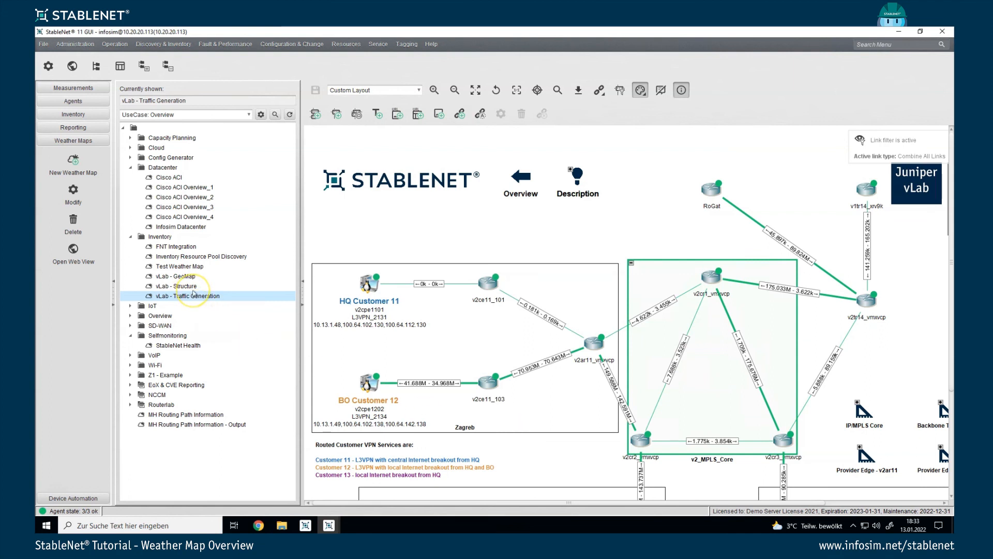
# Select the Zagreb customer nodes together, examine the Modify Multi Nodes options, then cancel and clear the selection
pyautogui.click(469, 258)
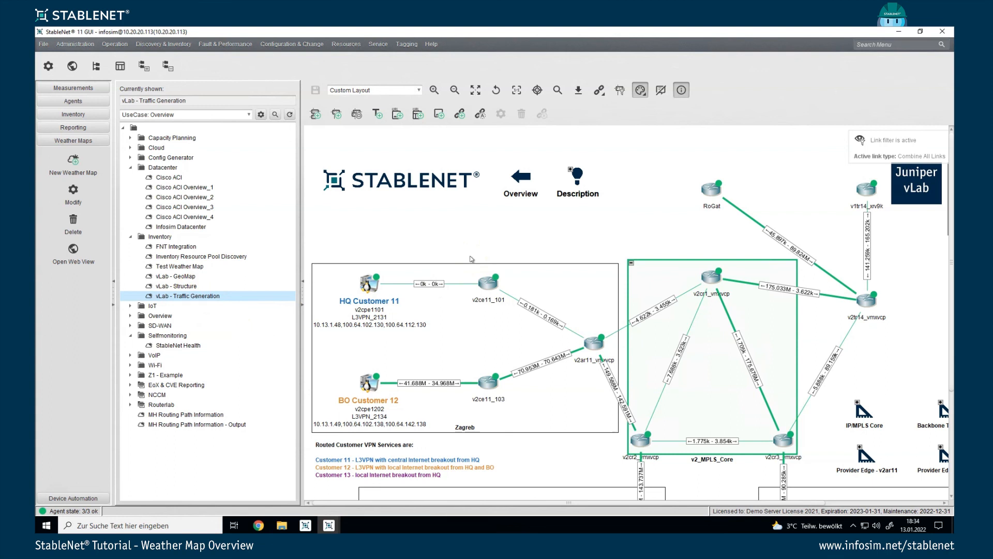
pyautogui.click(634, 272)
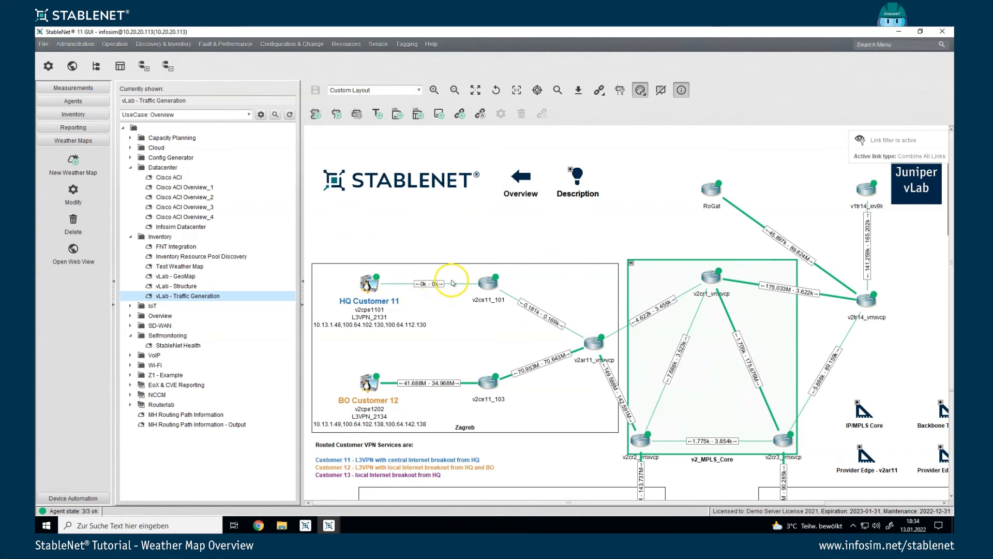
pyautogui.moveTo(338, 234); pyautogui.dragTo(528, 416)
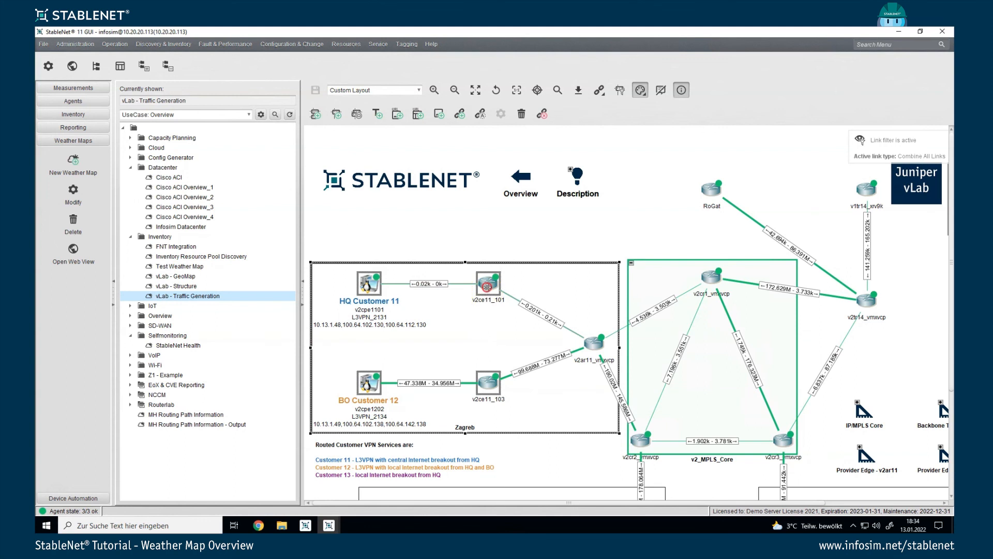
pyautogui.rightClick(488, 288)
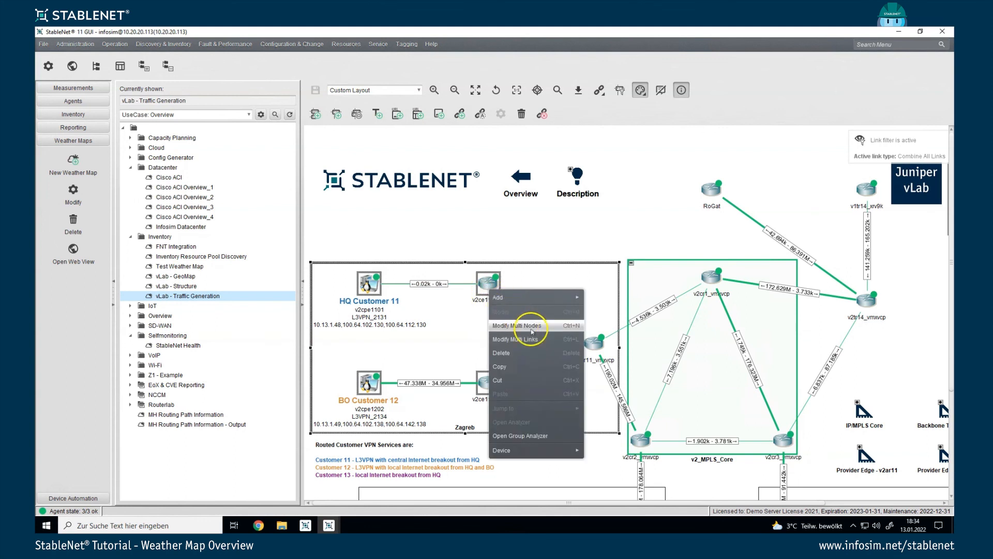
pyautogui.click(532, 327)
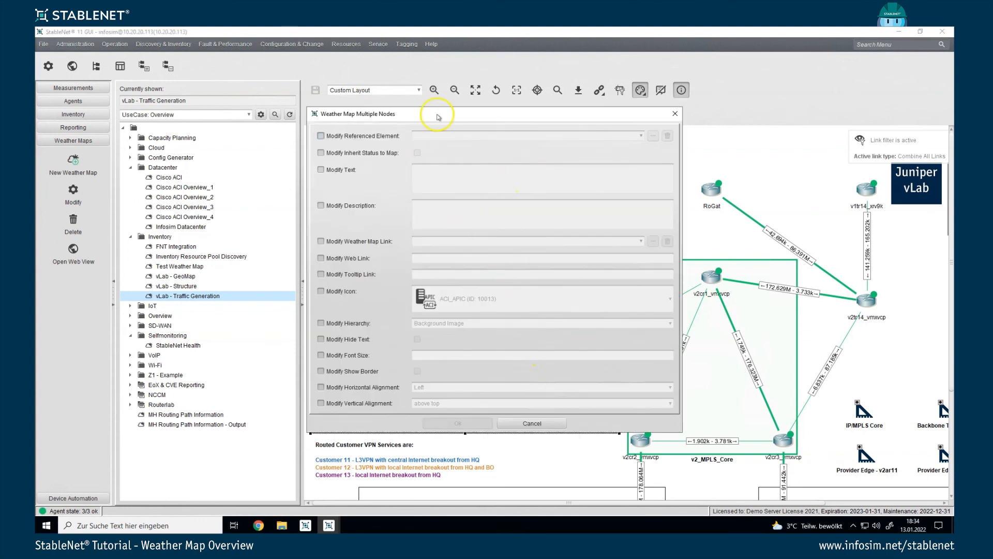
pyautogui.click(532, 423)
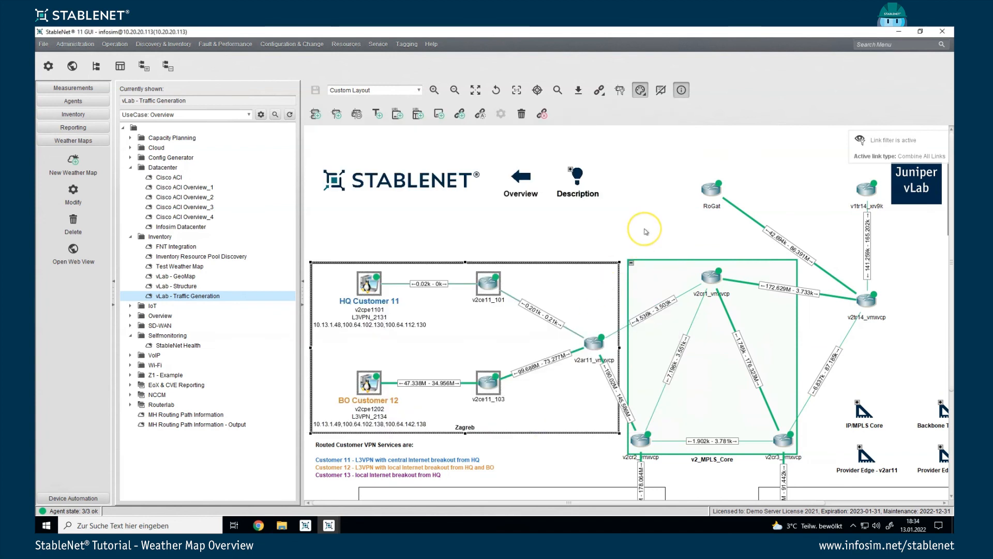
pyautogui.click(554, 234)
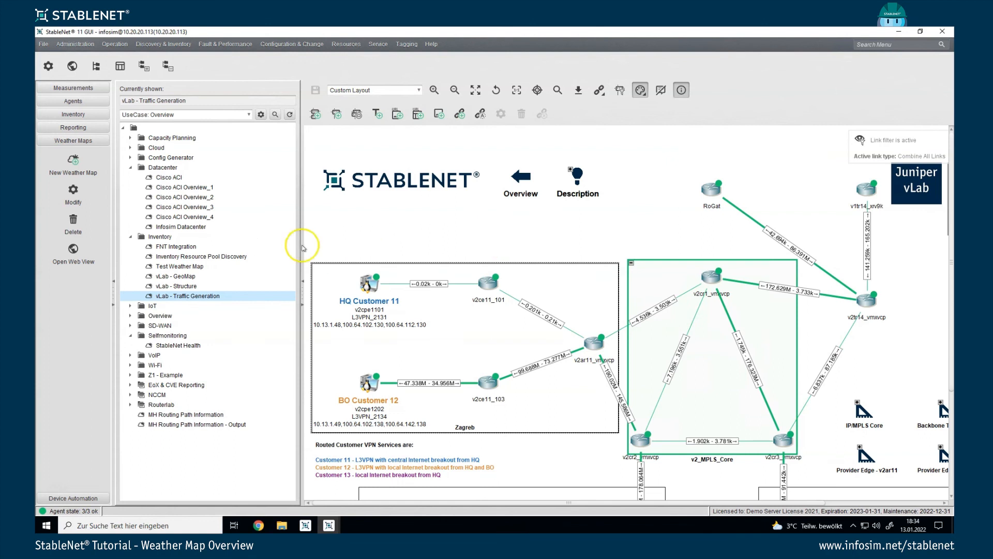
# Open the StableNet Health map and examine the StableNet Server (SNMW) node's settings, then cancel and deselect it
pyautogui.click(171, 346)
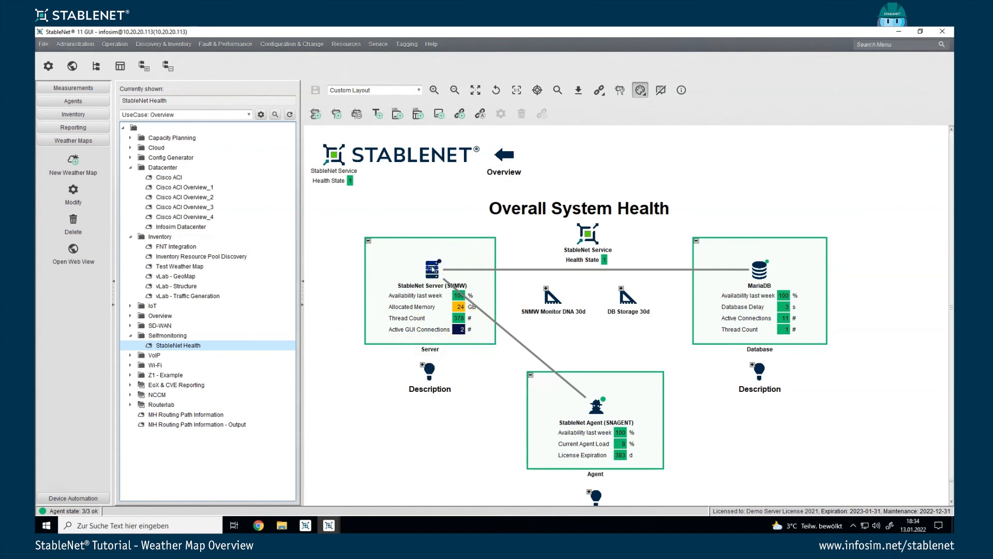
pyautogui.doubleClick(431, 268)
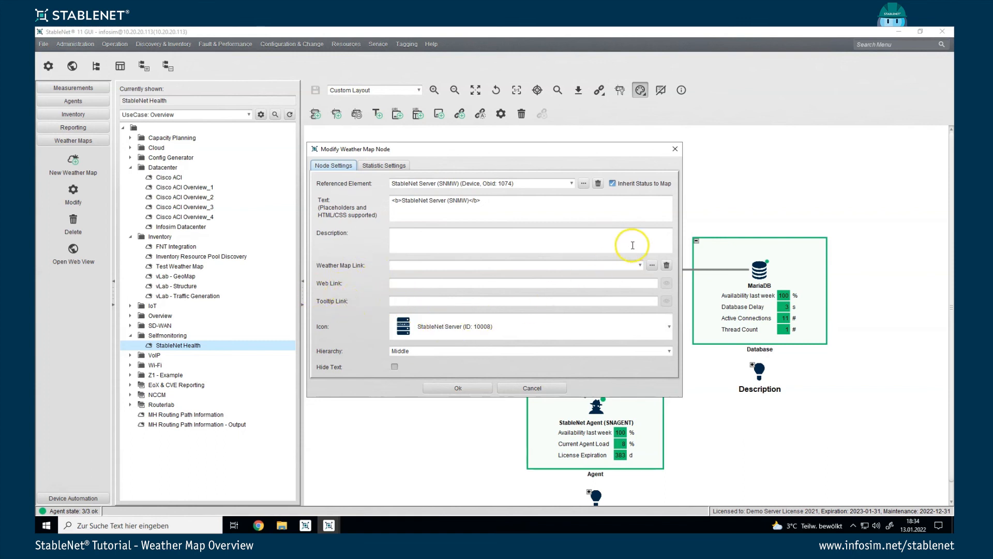
pyautogui.click(515, 387)
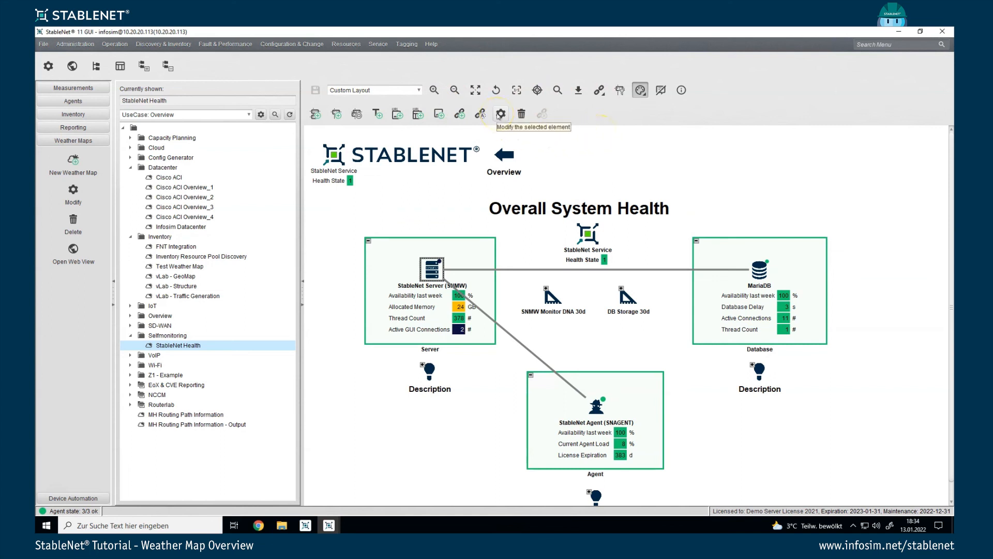
pyautogui.click(560, 152)
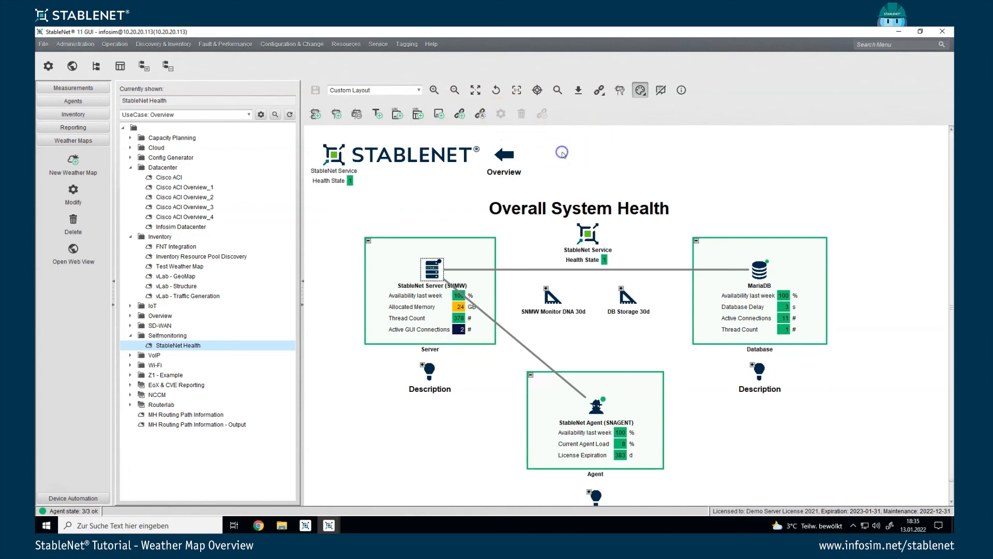